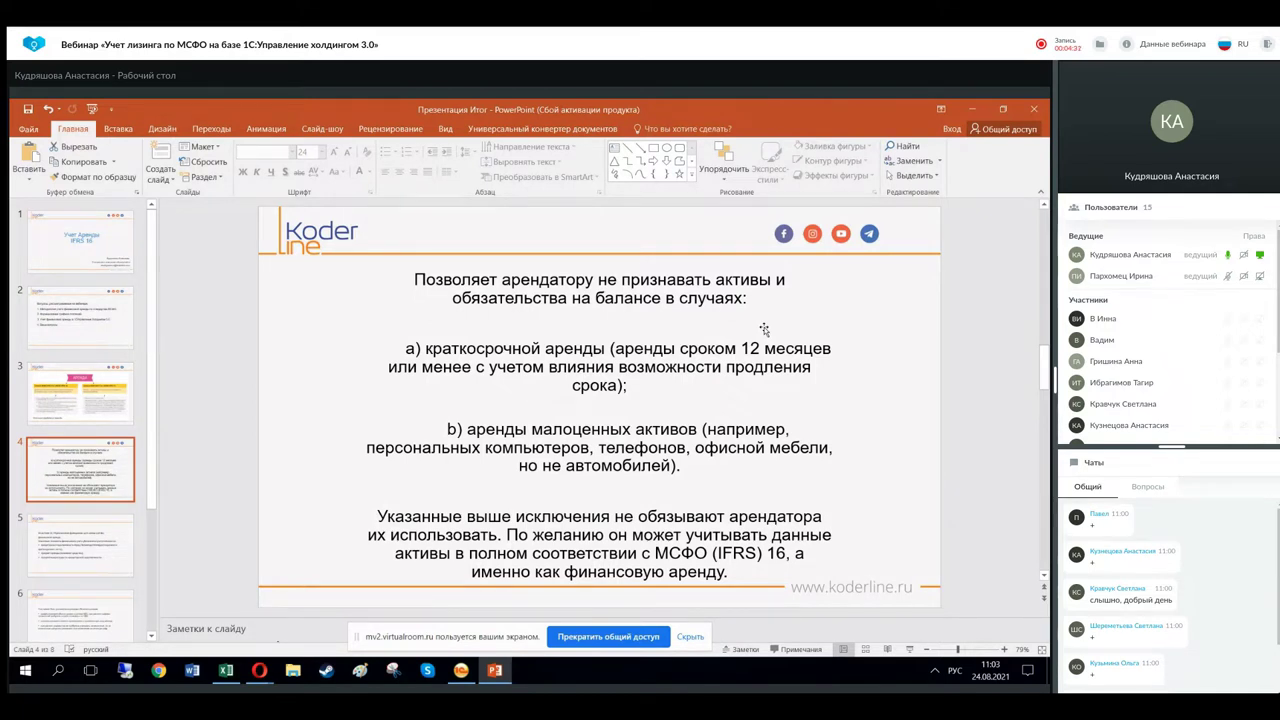
Show slide 5, then switch to the Excel workbook Лизинг (2) and examine the example lease's planned delivery, advance, term, monthly and buyout payments.
scroll(764, 330, down, 1)
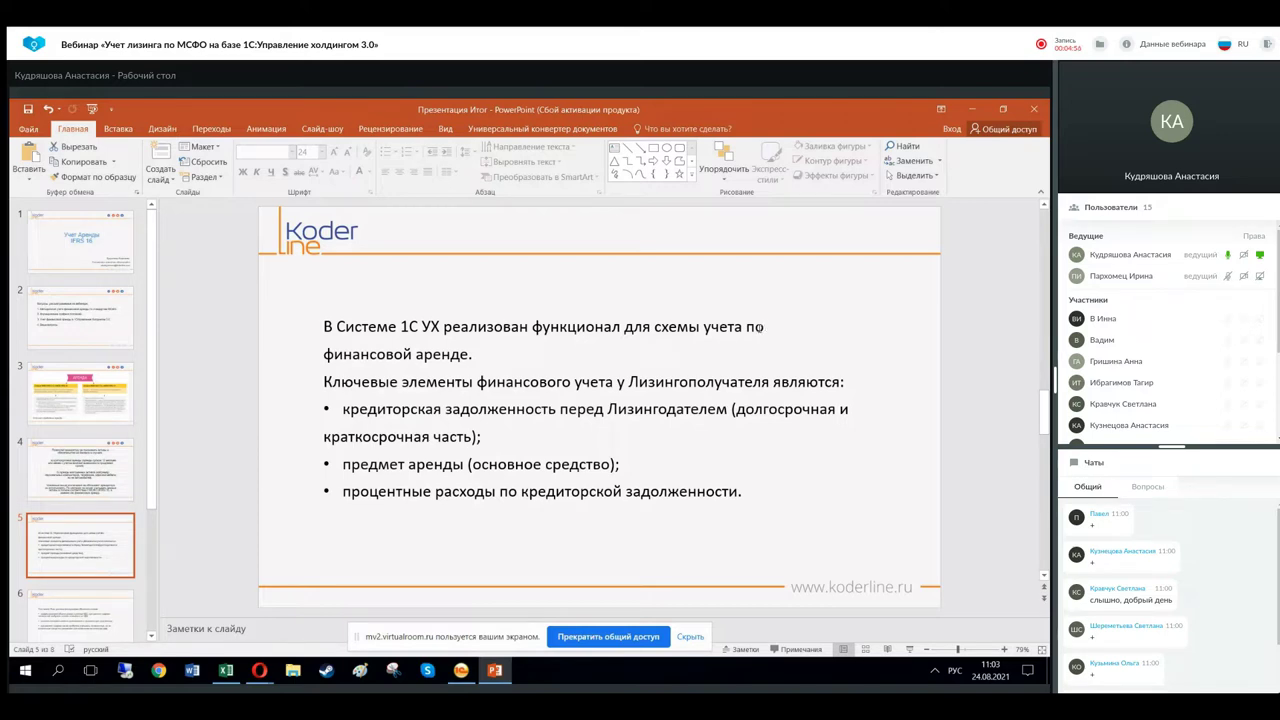
click(226, 670)
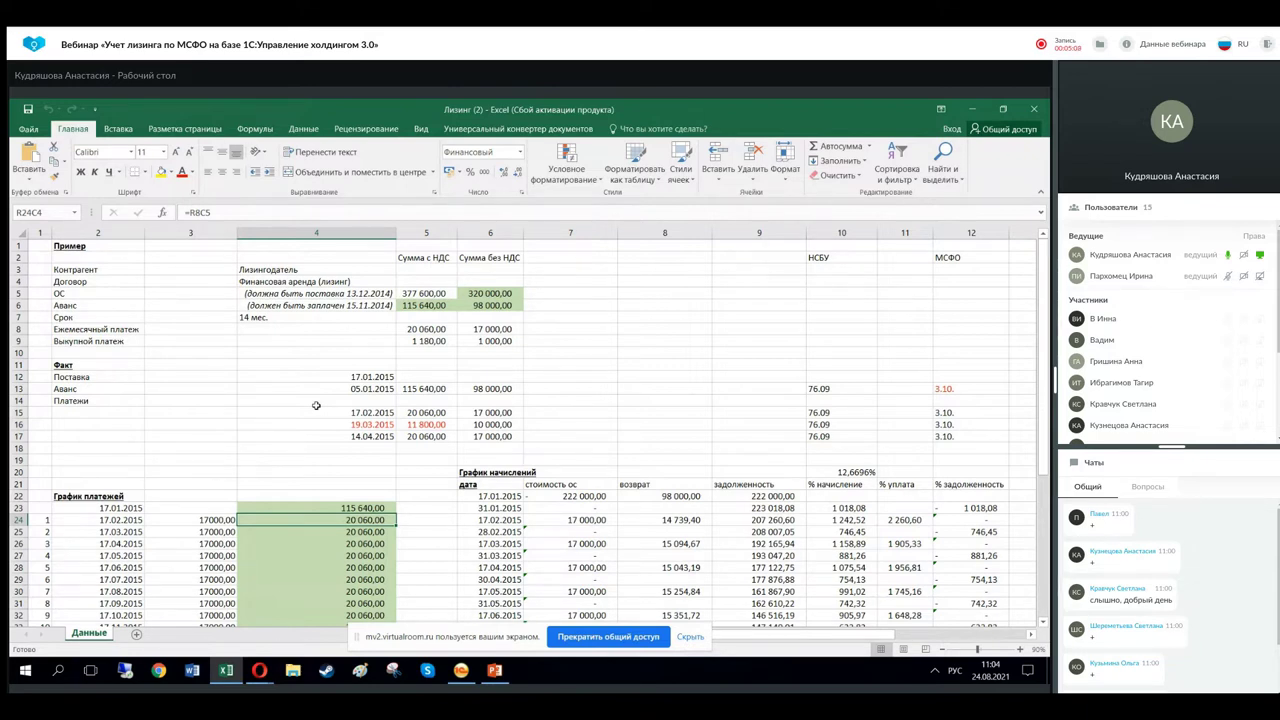
click(270, 296)
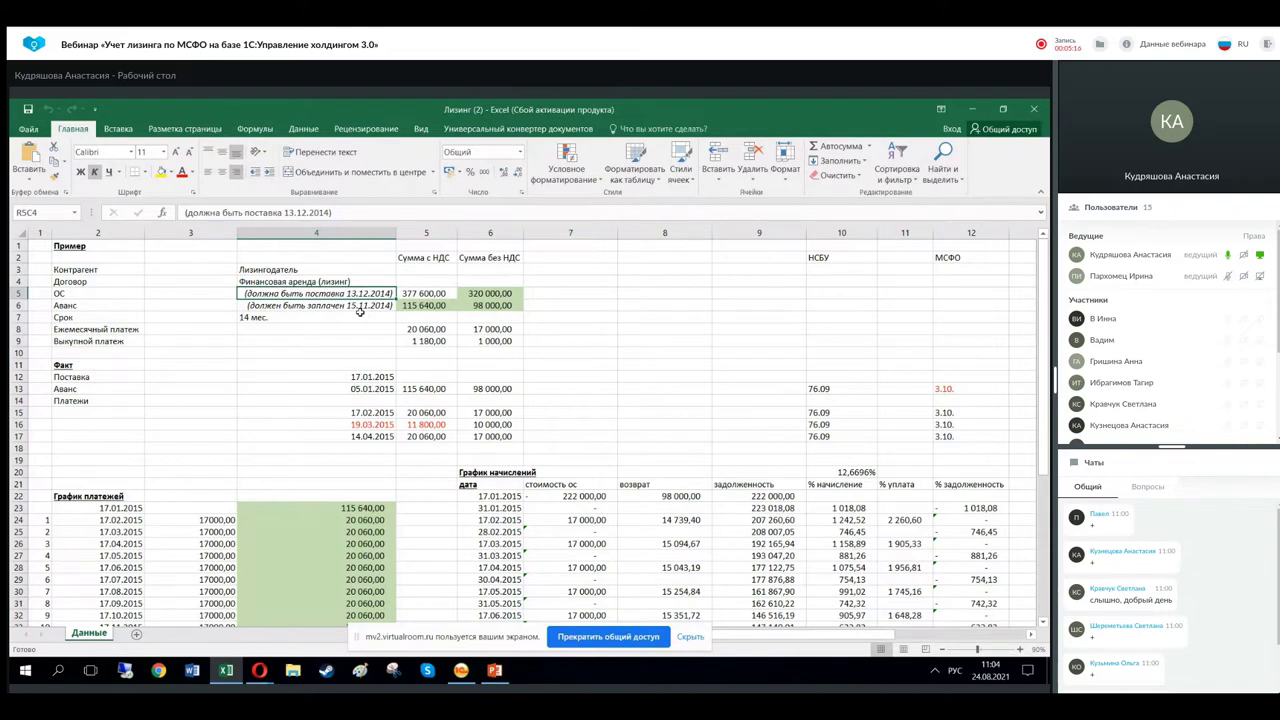
click(338, 308)
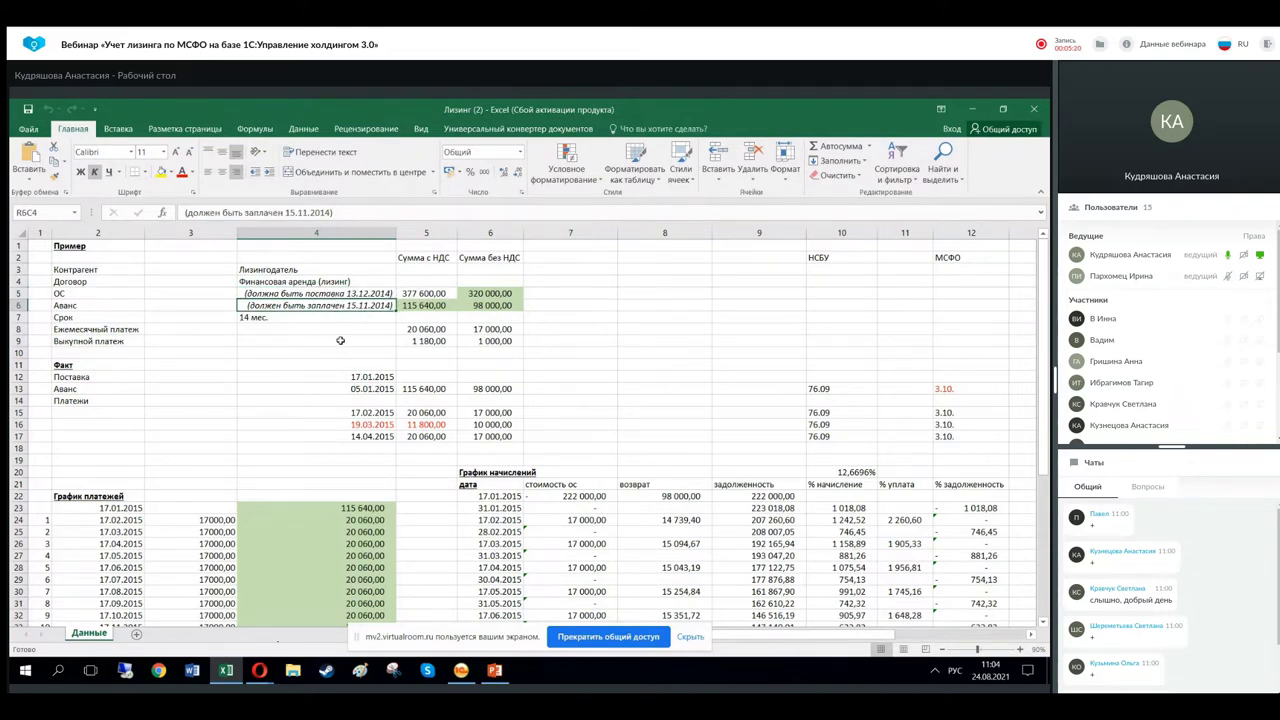
click(487, 295)
click(489, 305)
click(489, 291)
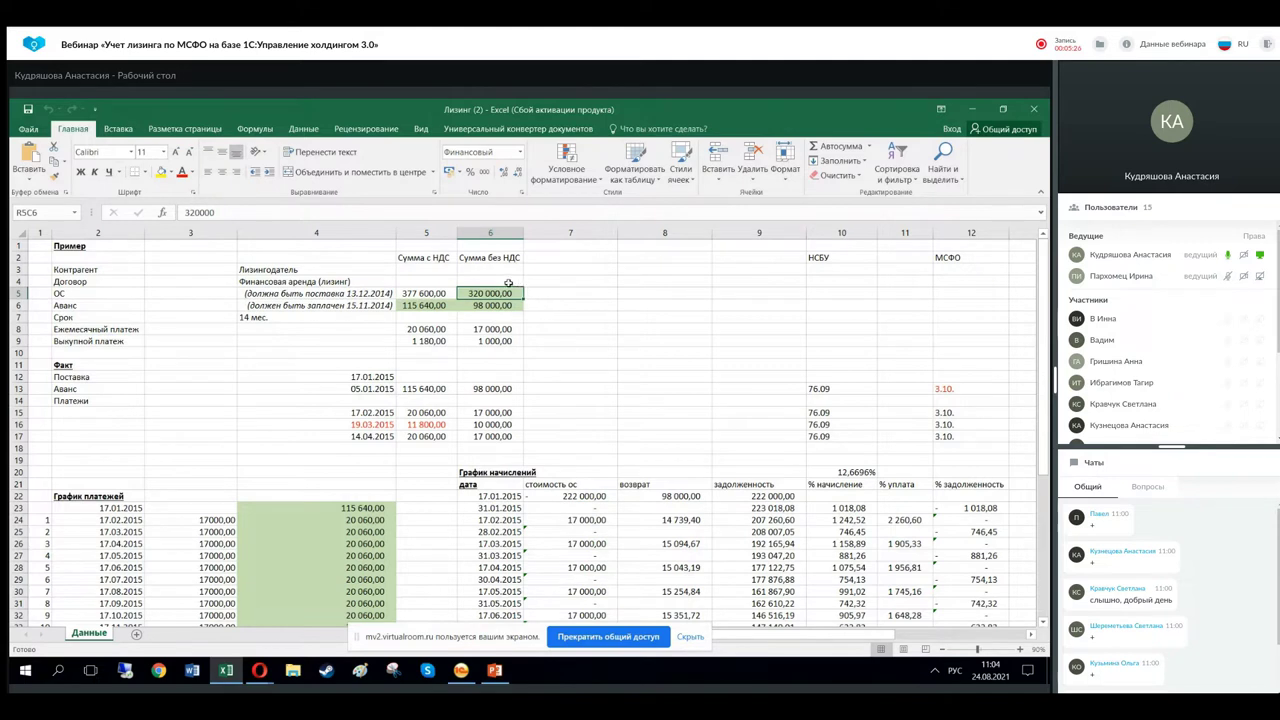
click(497, 305)
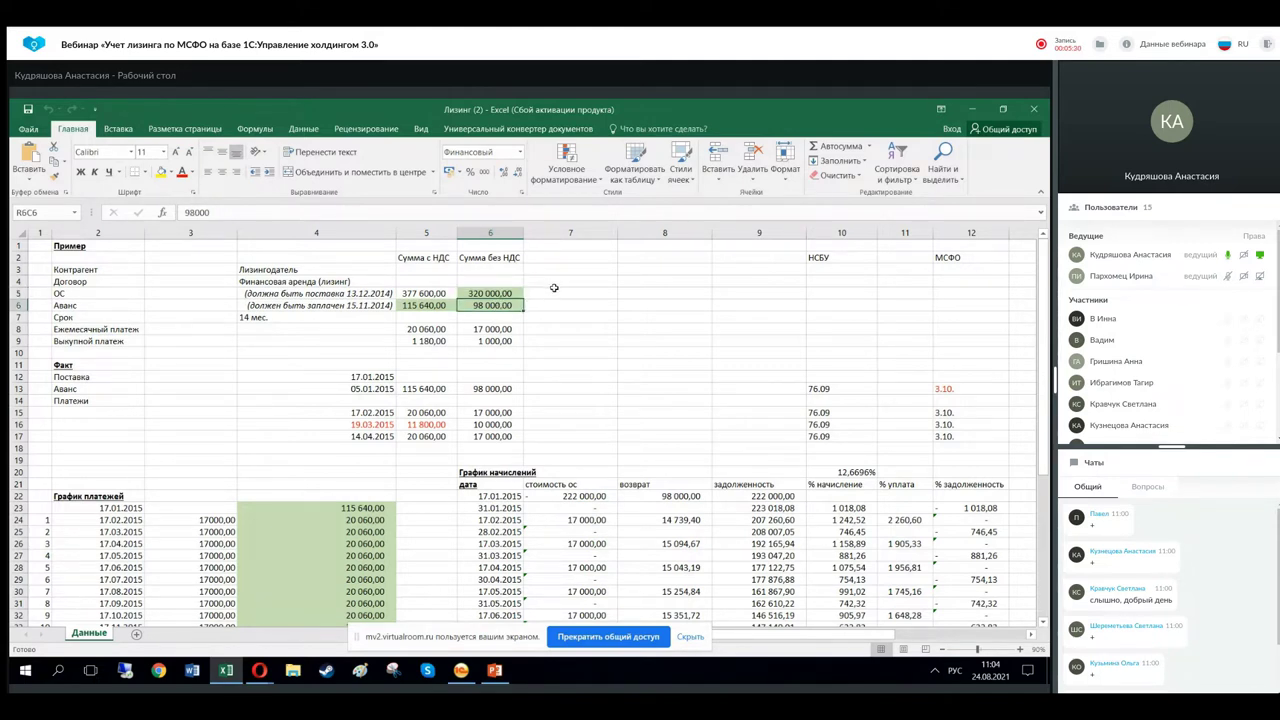
click(326, 319)
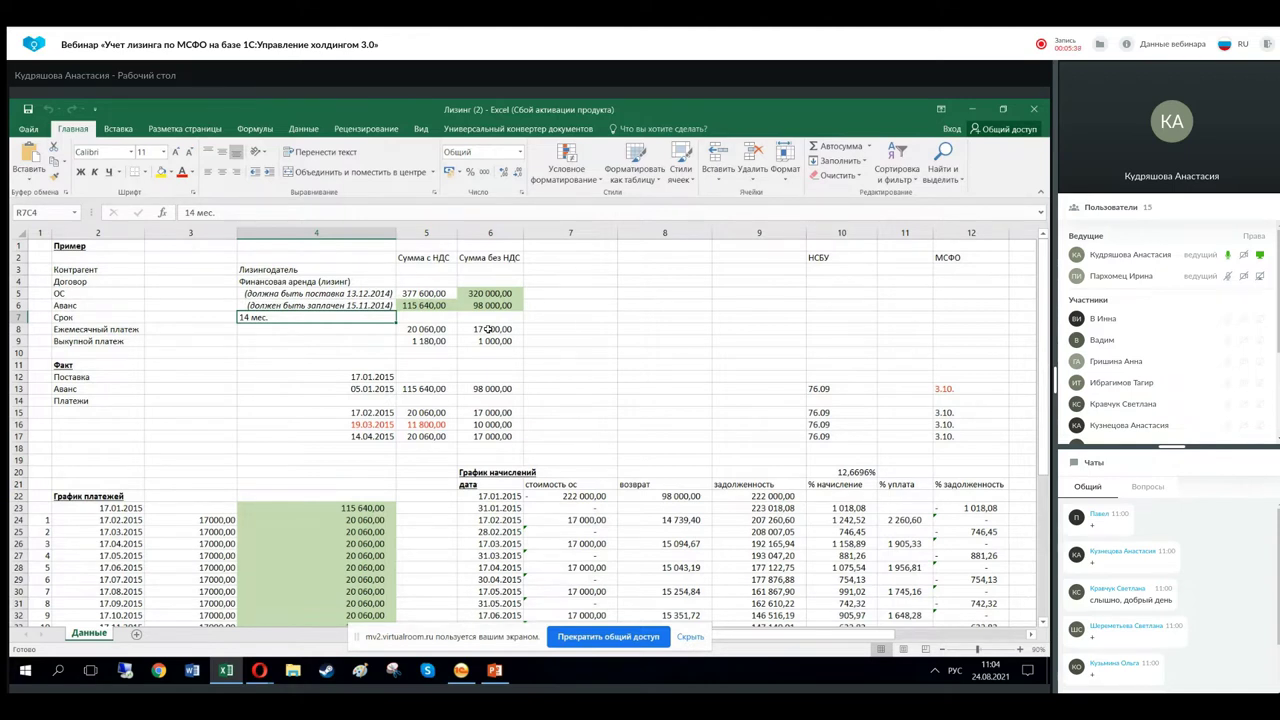
click(488, 329)
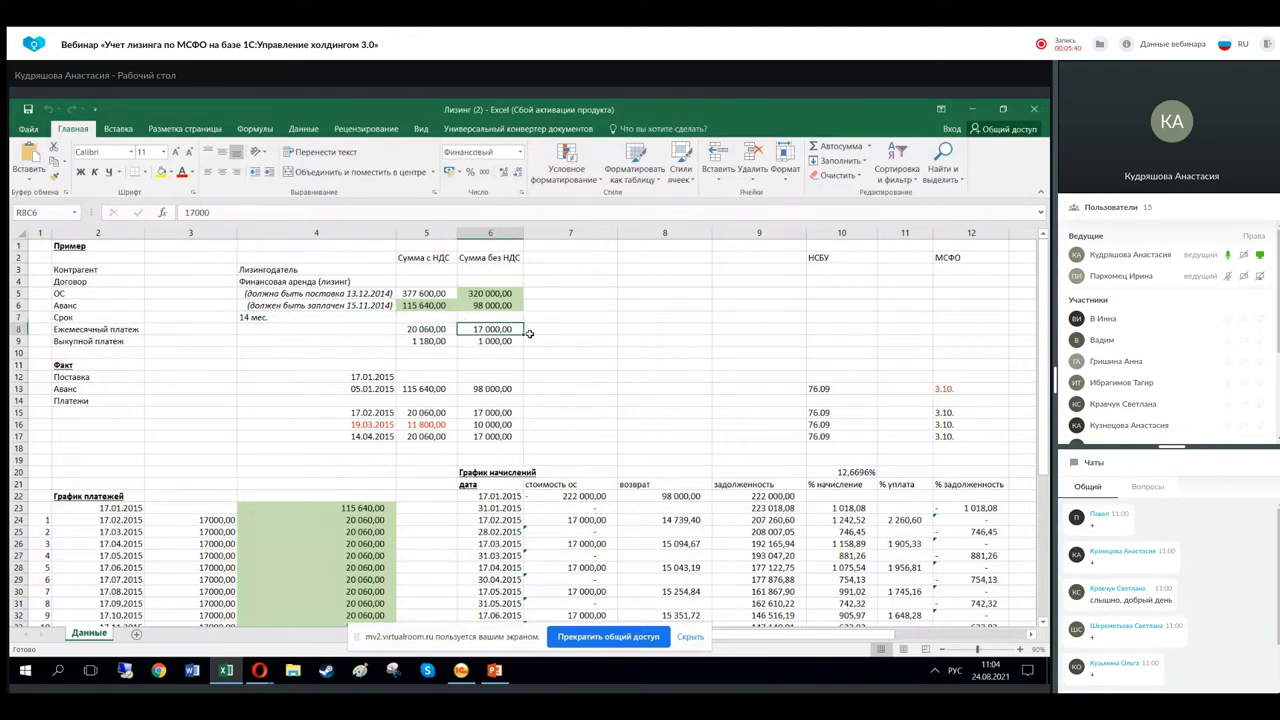
click(504, 342)
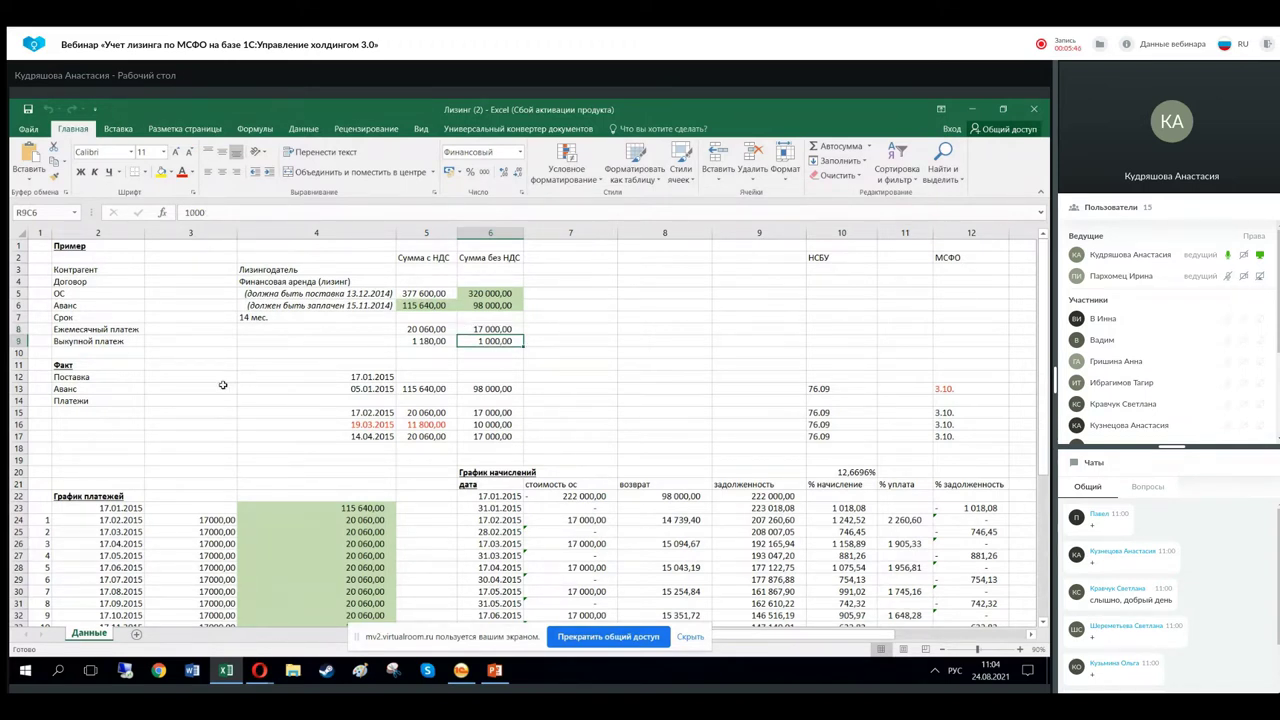
Examine the actual delivery and advance under Факт, and highlight the whole График платежей block.
click(116, 366)
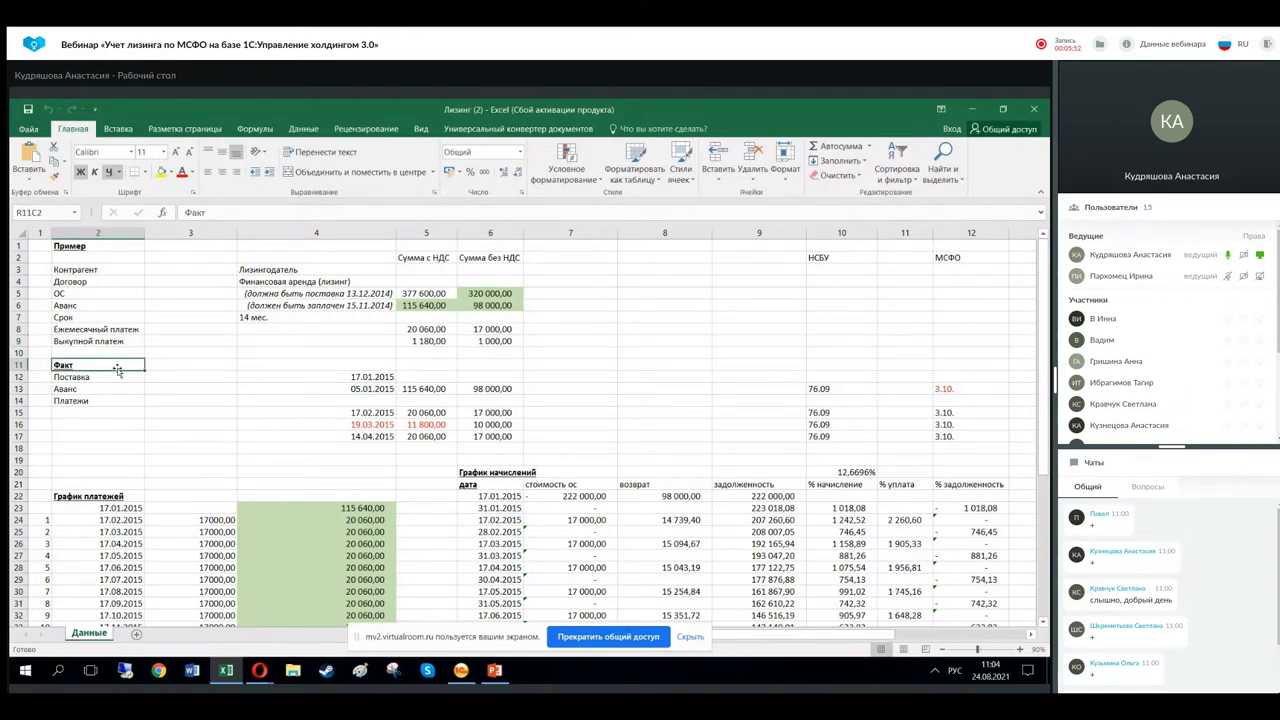
click(358, 376)
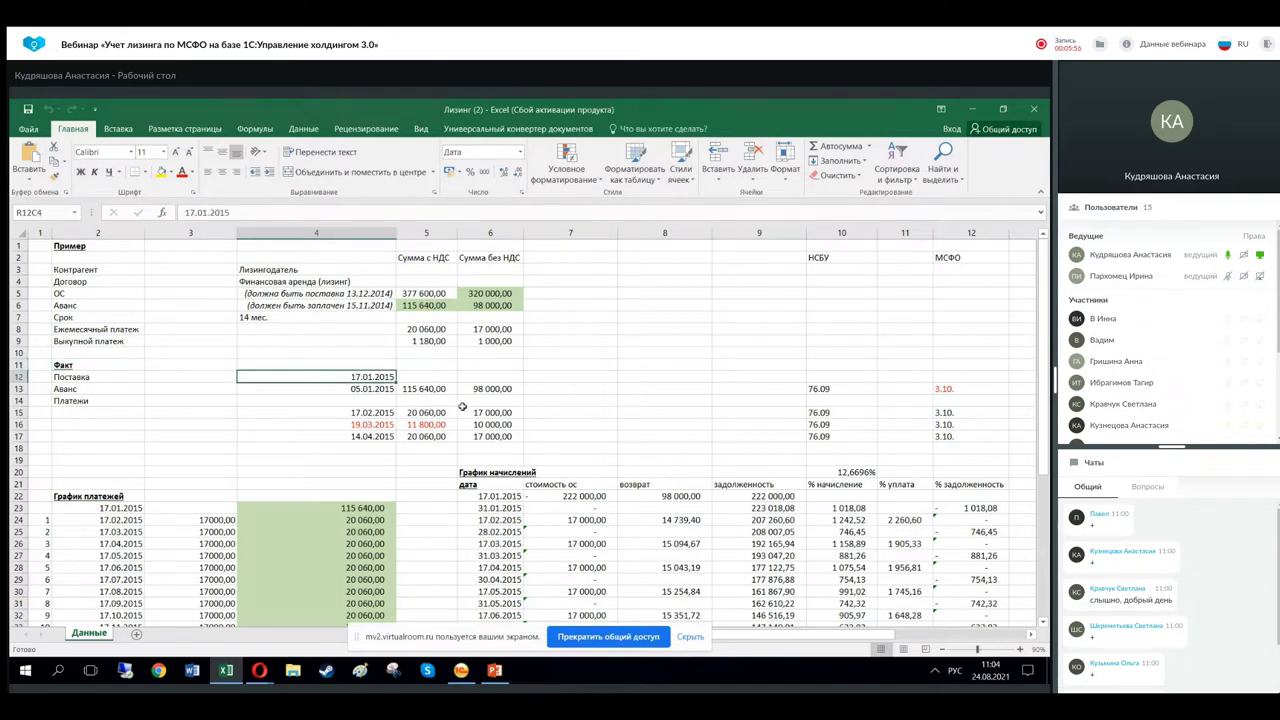
click(369, 388)
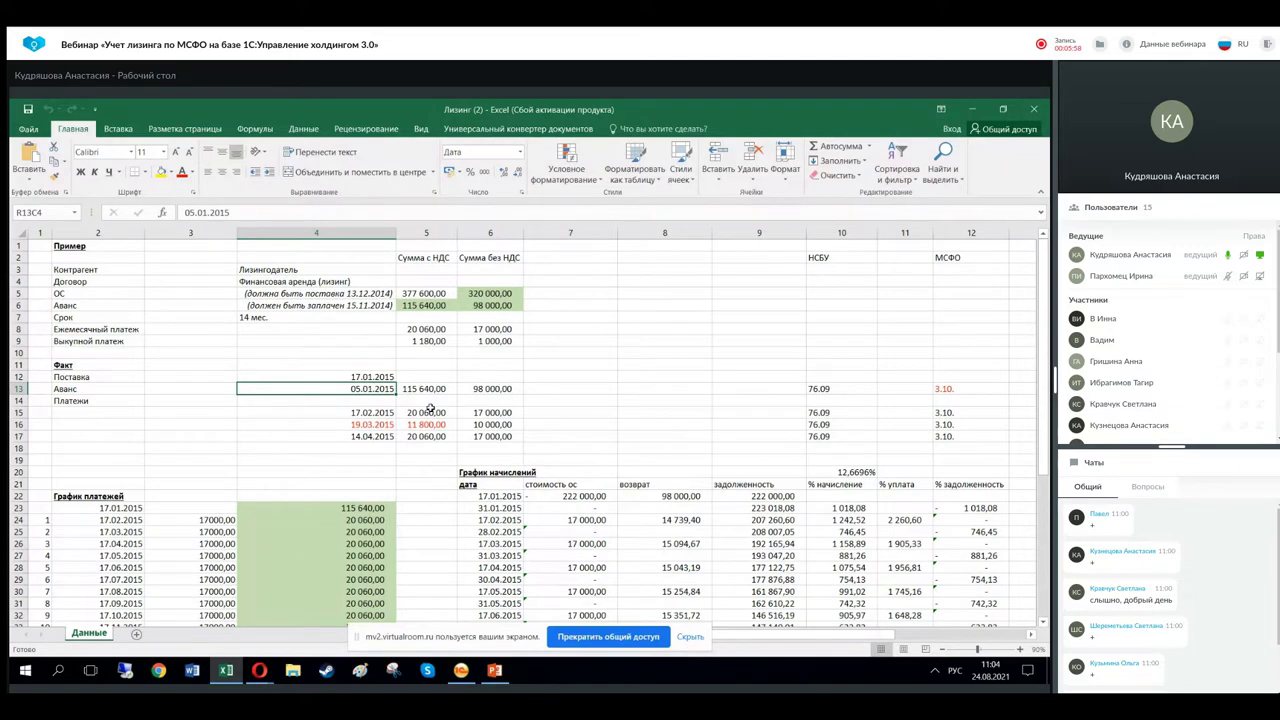
click(498, 390)
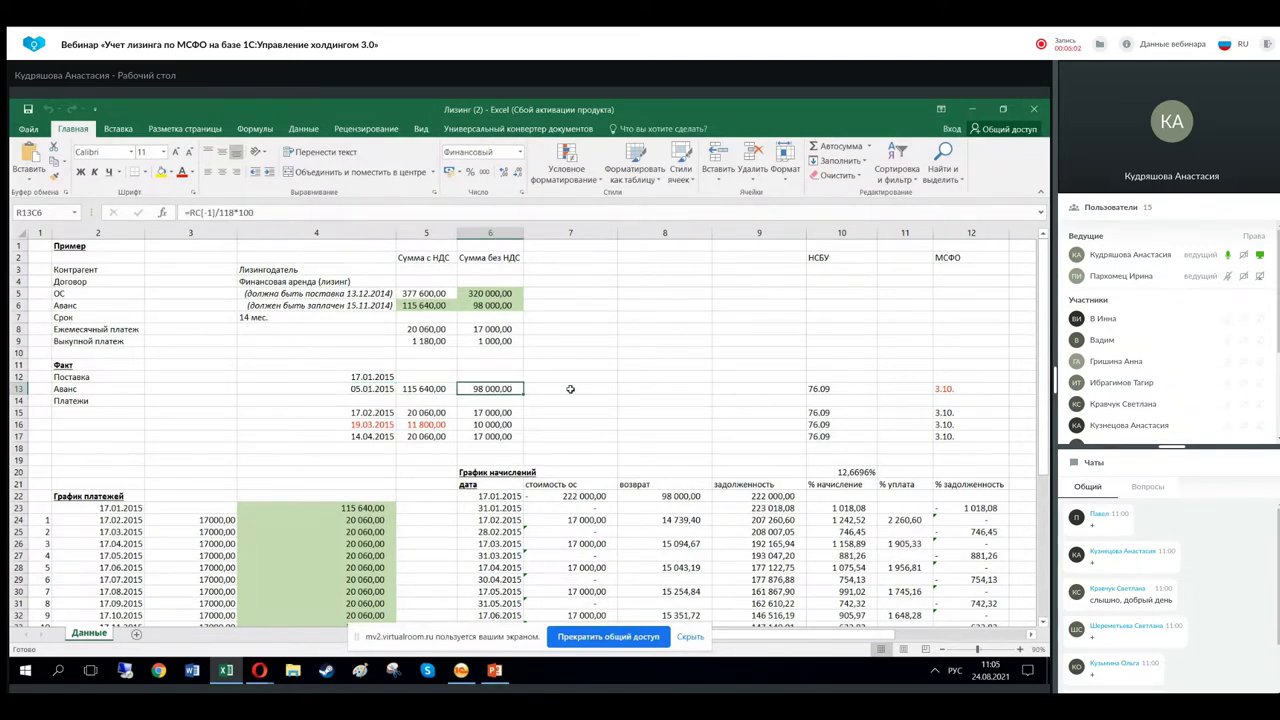
scroll(520, 385, down, 3)
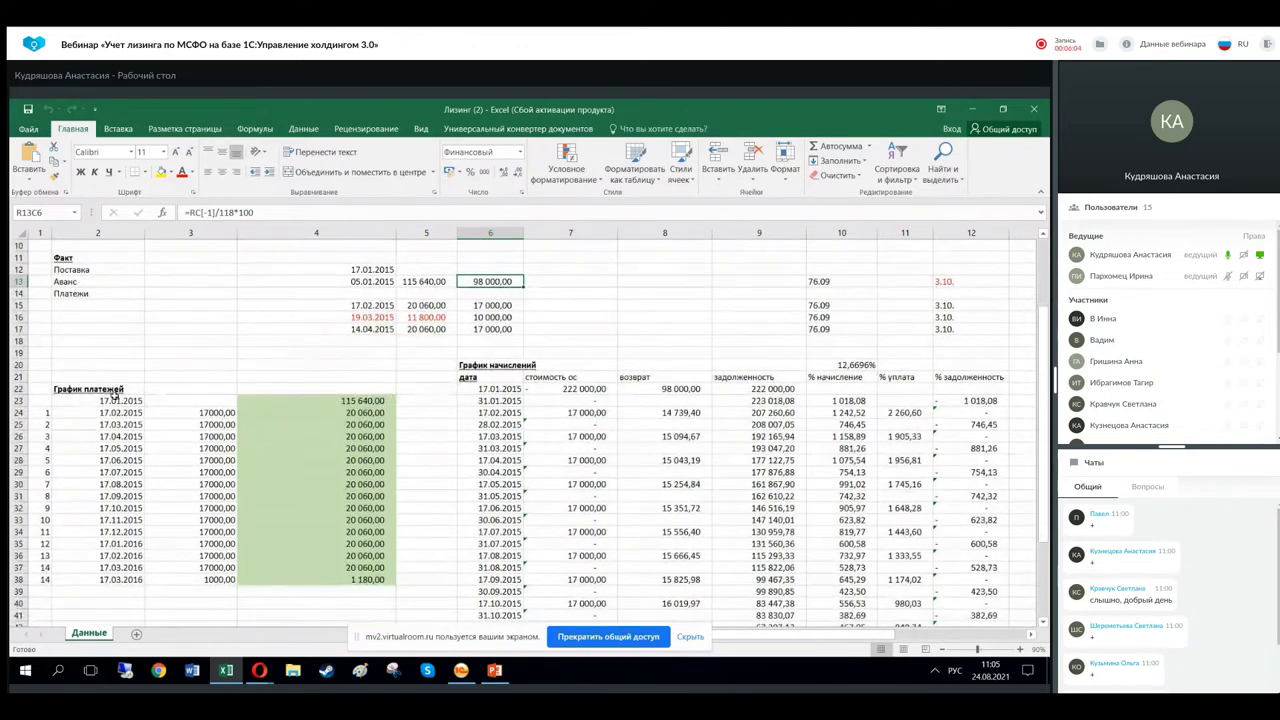
drag(45, 376, 360, 607)
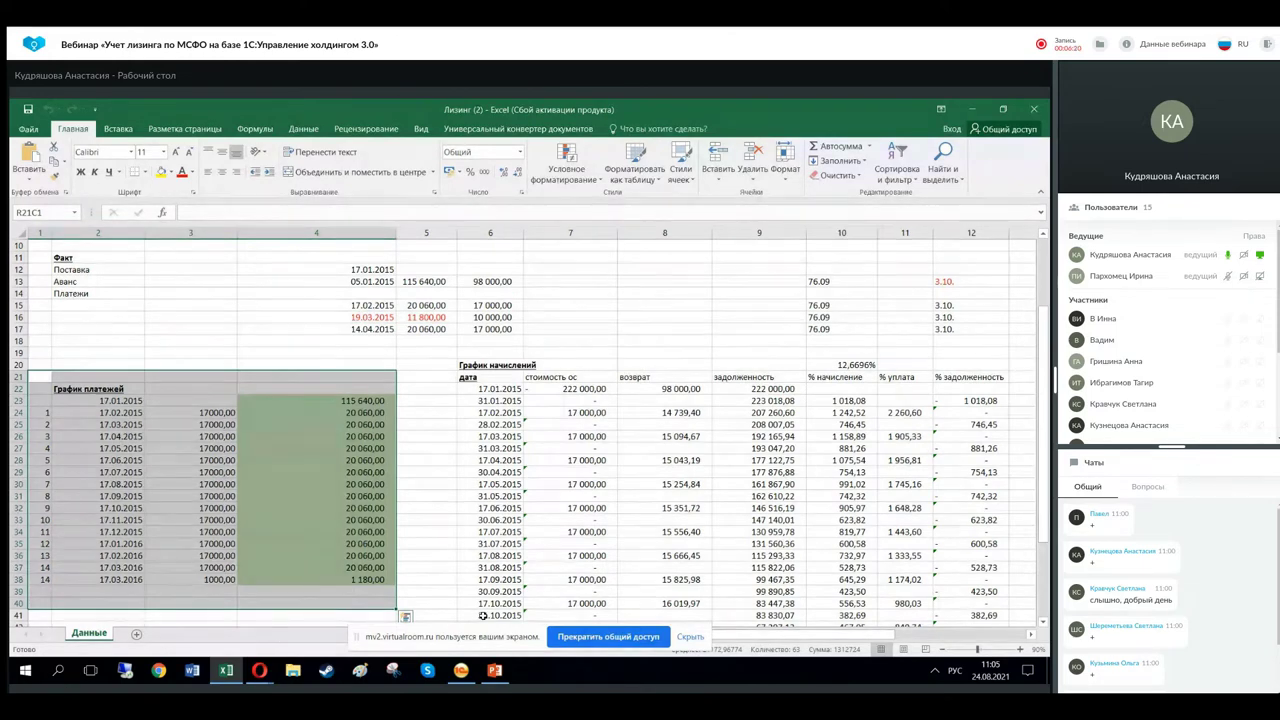
Switch to the PowerPoint presentation and show slide 6 on the circumstances that complicate lease accounting.
click(497, 675)
click(90, 612)
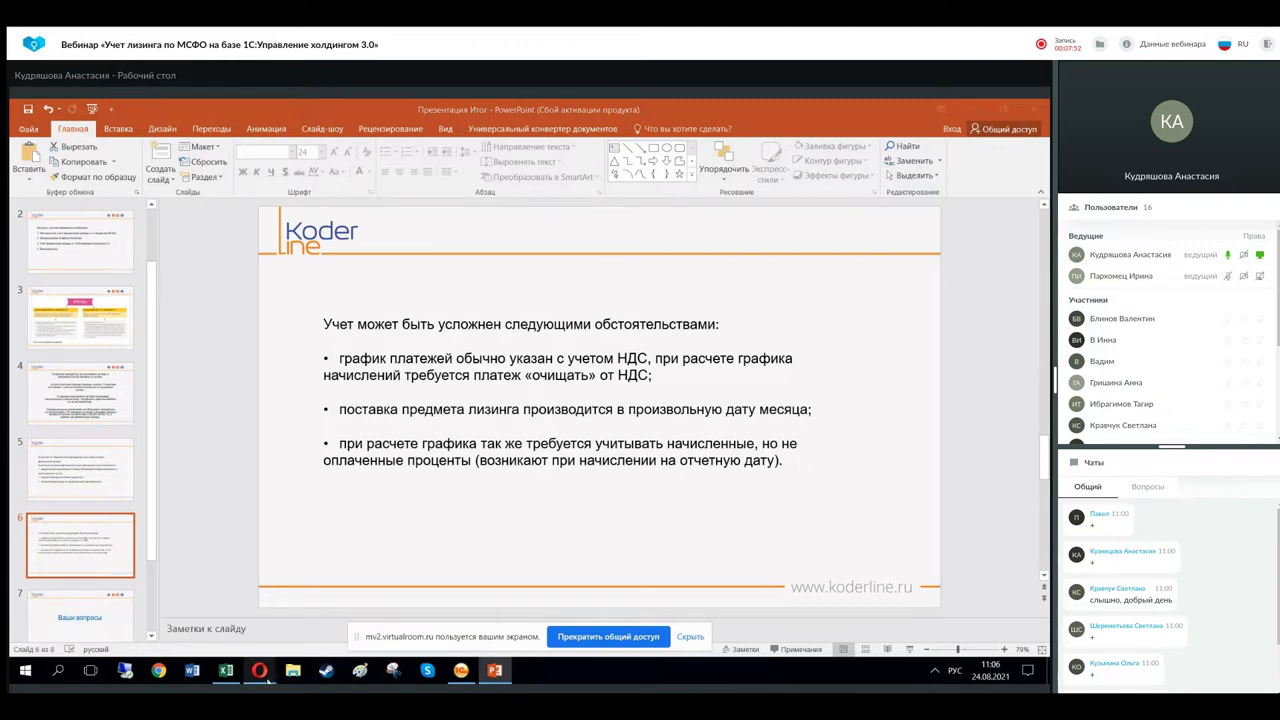
Switch to 1C:Предприятие and expand the Финансовые инструменты section of Настройки МСФО.
mouse_move(259, 670)
click(214, 628)
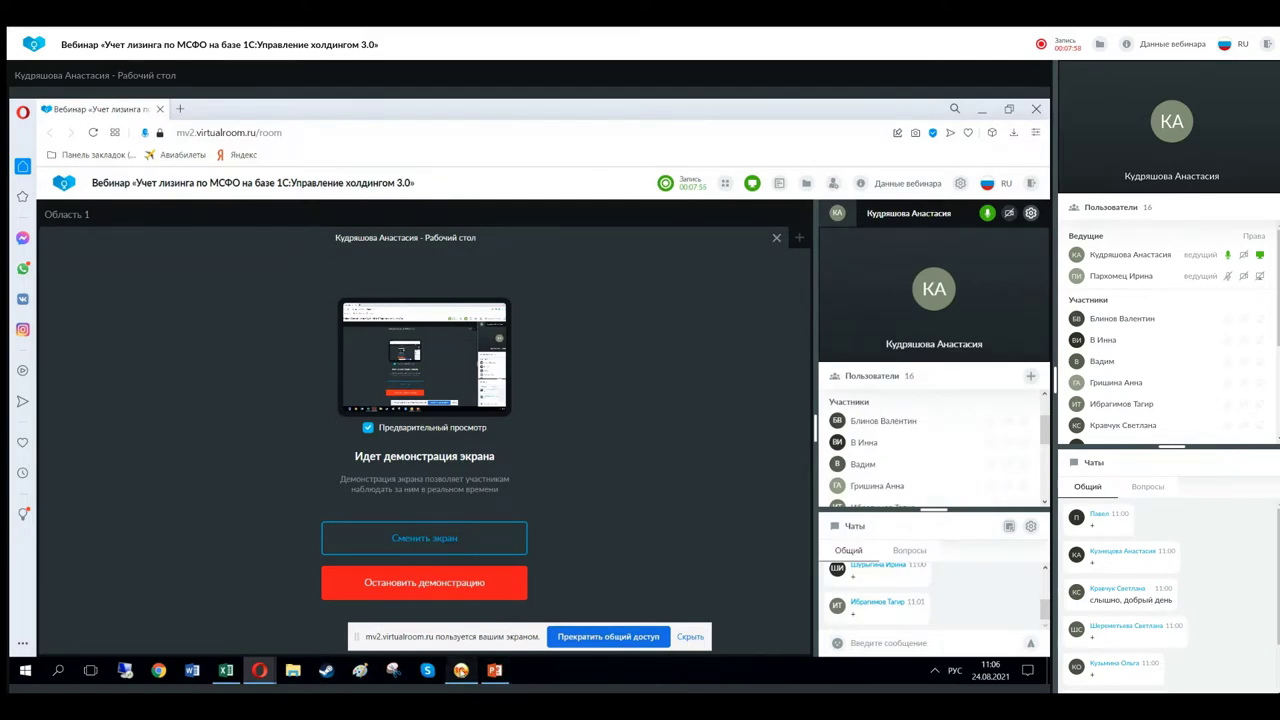
click(460, 670)
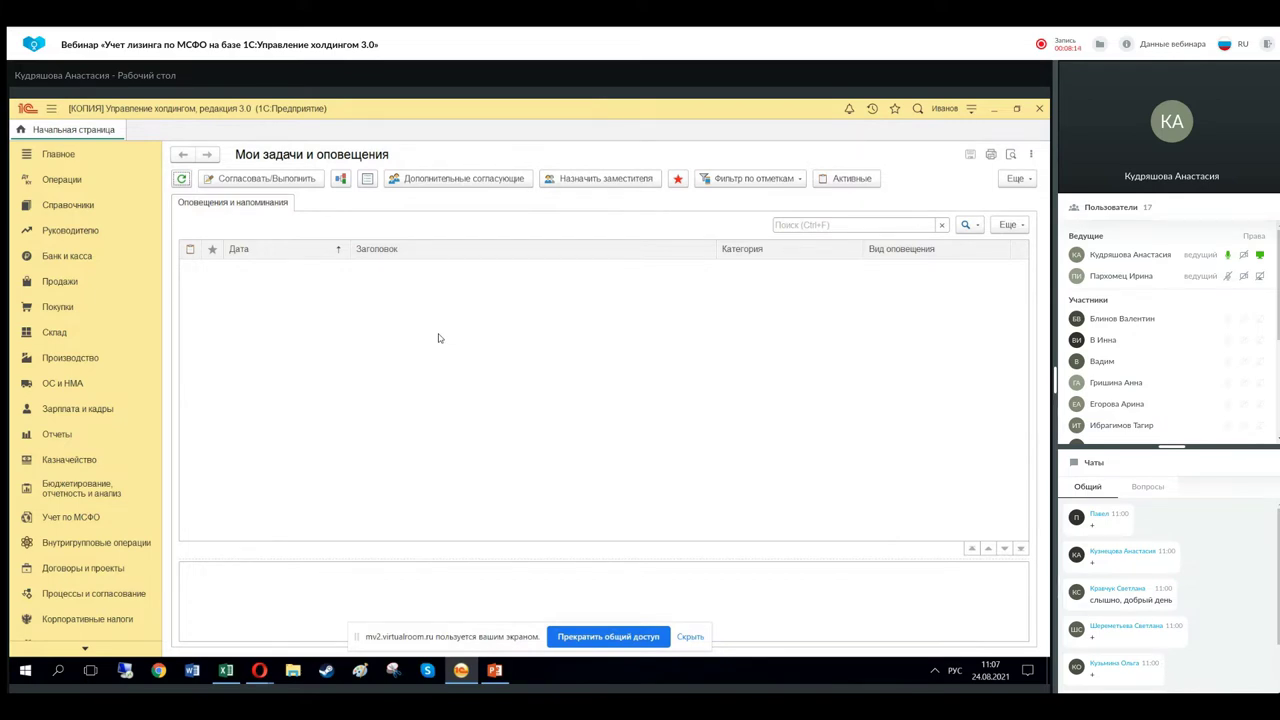
click(72, 517)
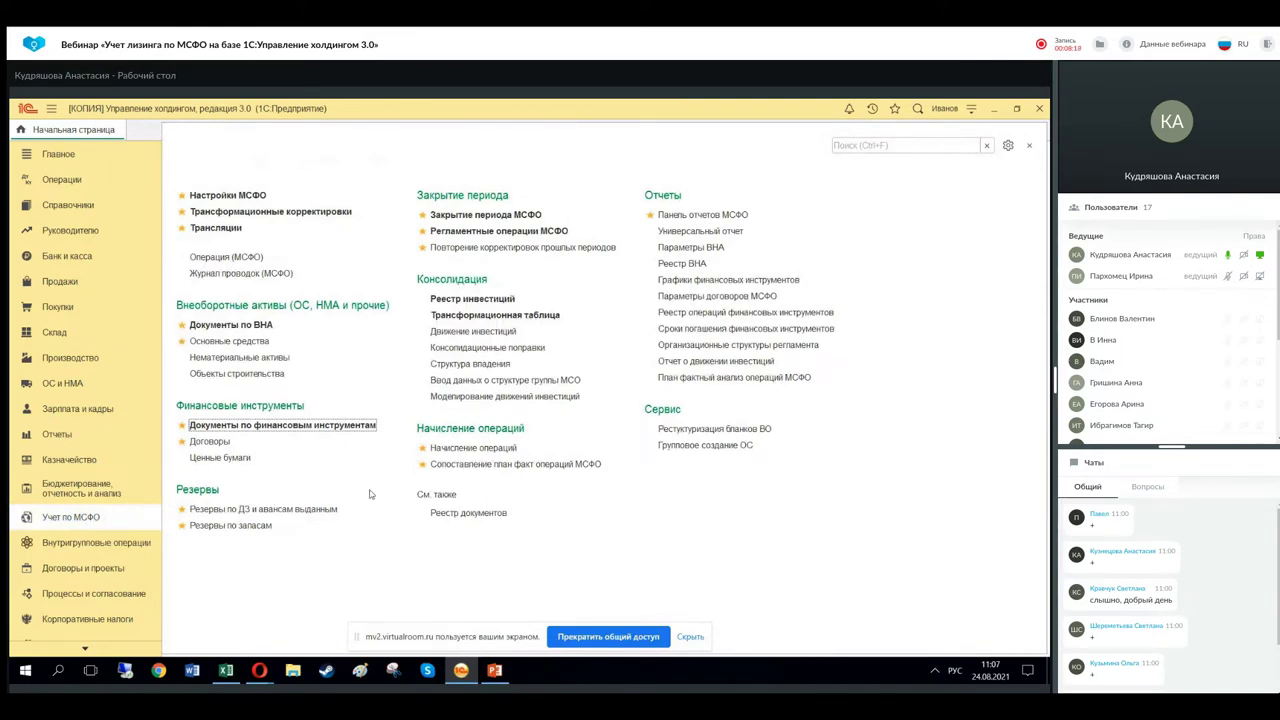
click(254, 195)
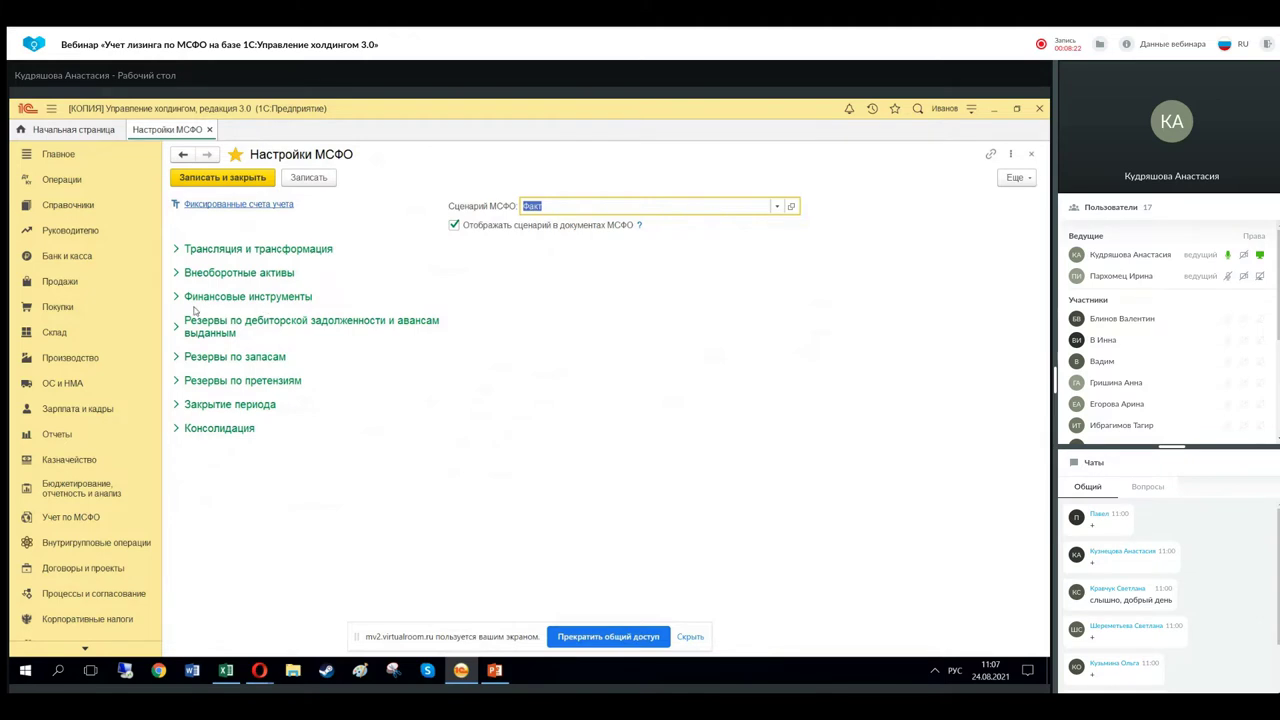
click(243, 297)
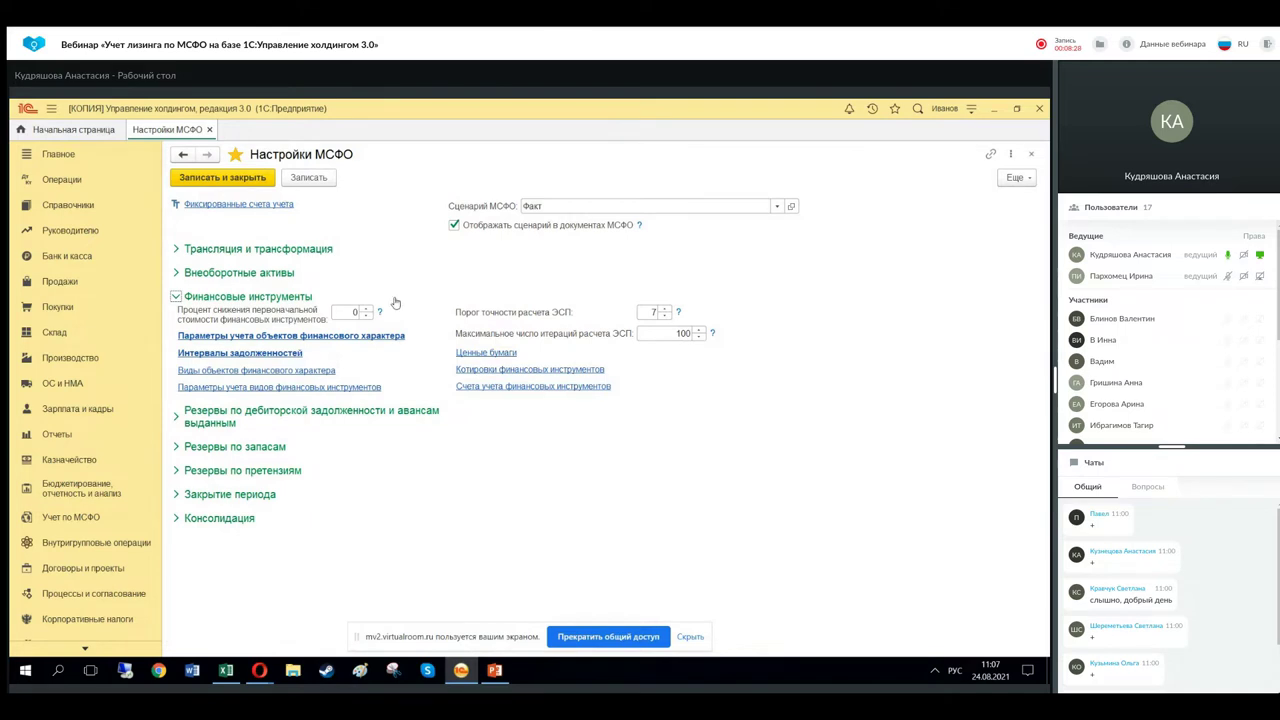
Examine the Обязательство по финансовому лизингу entry in Виды объектов финансового характера, and close both the entry and the list.
click(256, 374)
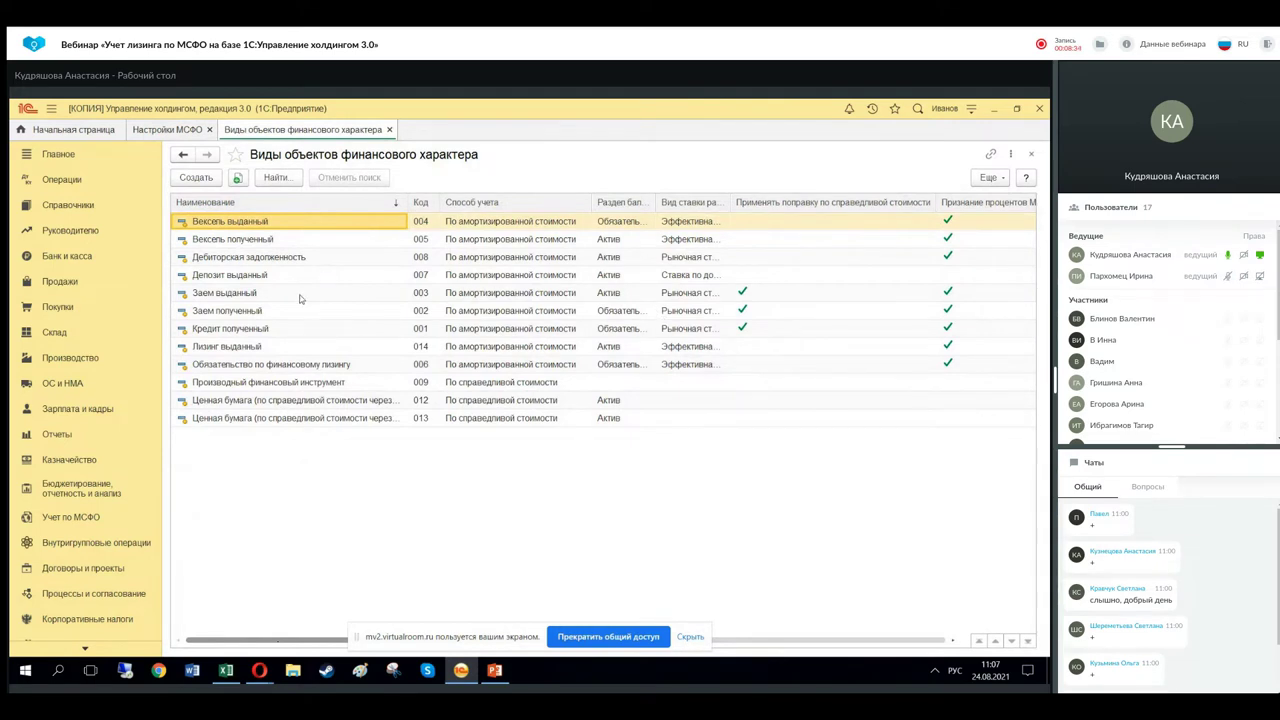
click(293, 368)
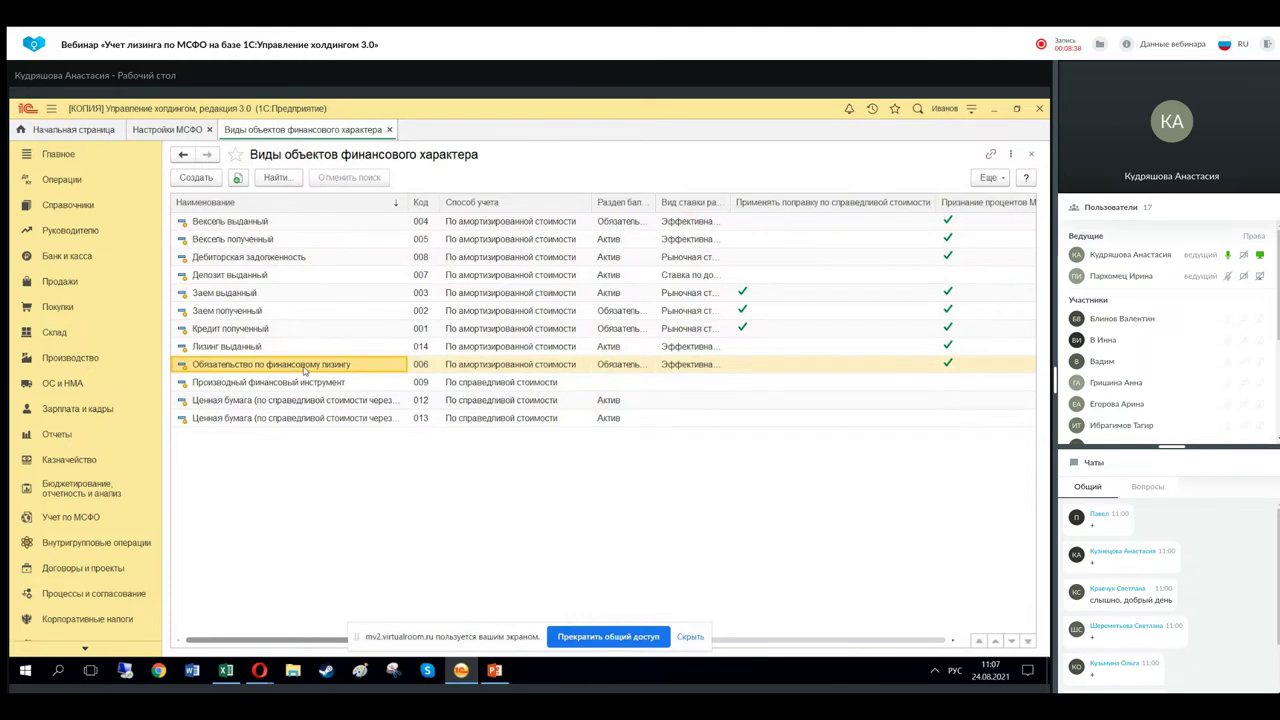
double_click(305, 370)
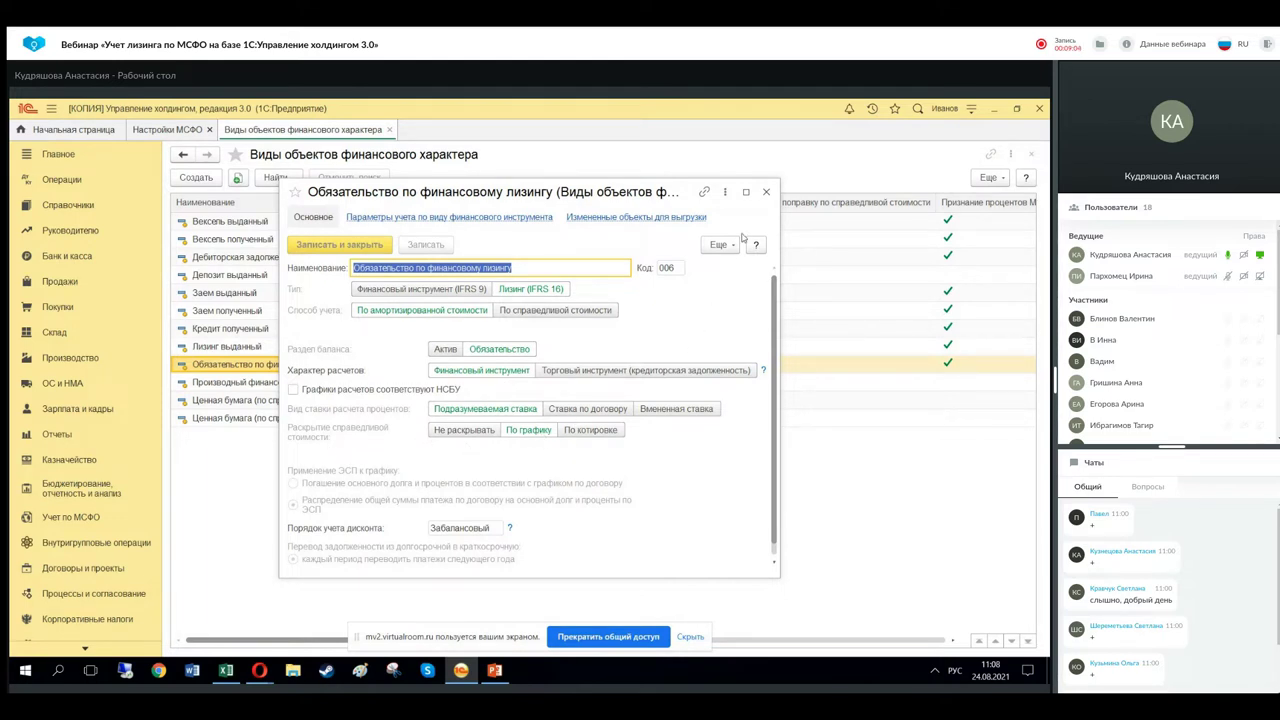
click(767, 193)
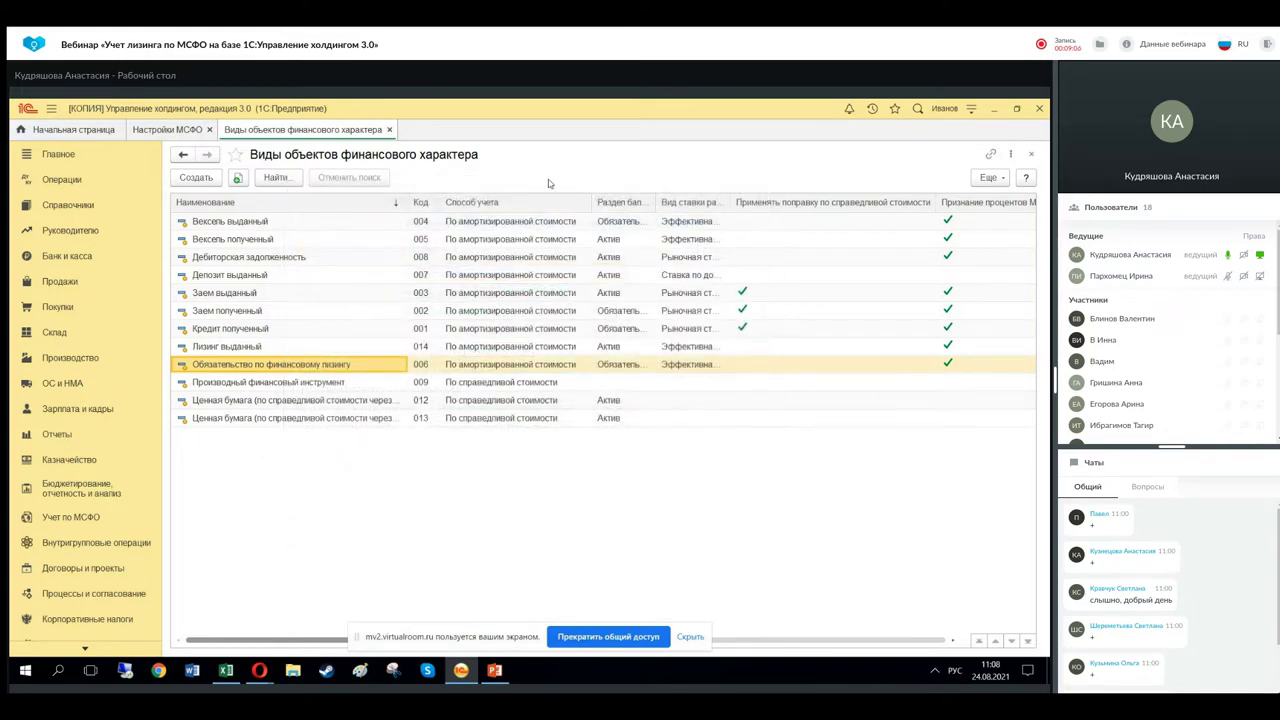
click(390, 130)
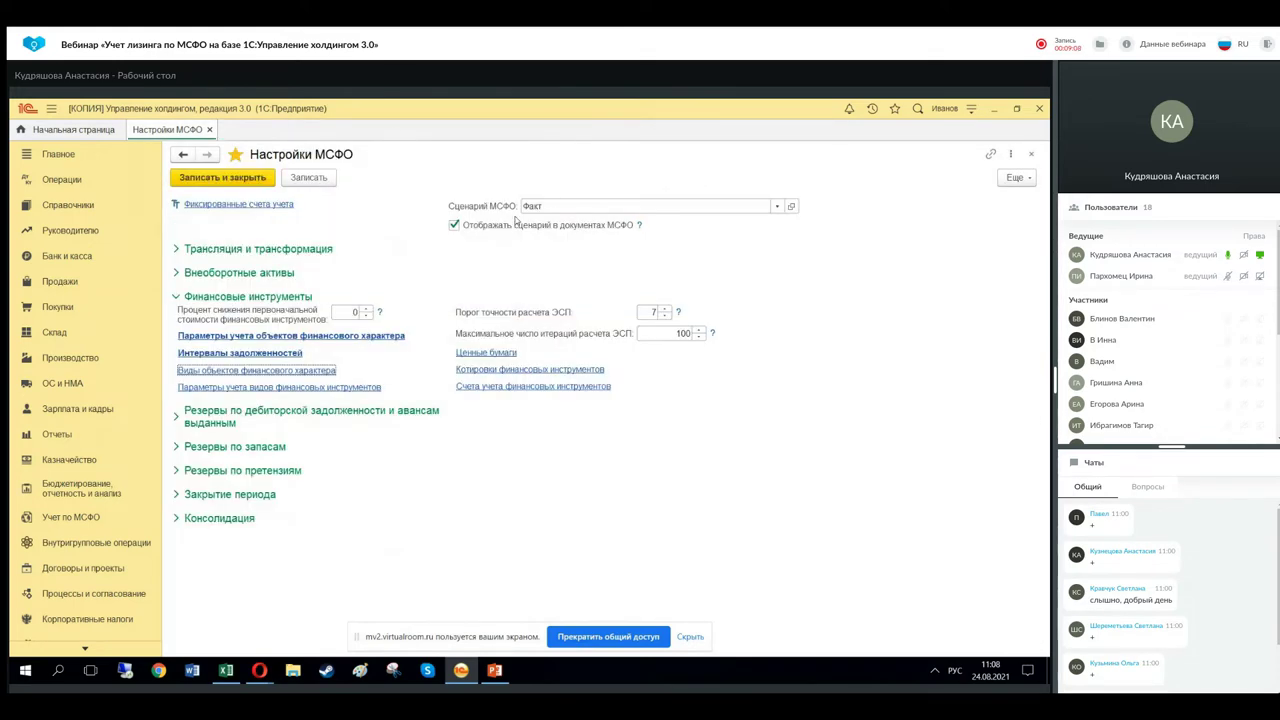
Open the Лизинг record in Параметры учета объектов финансового характера and examine its linked object kind and accounting accounts.
click(276, 337)
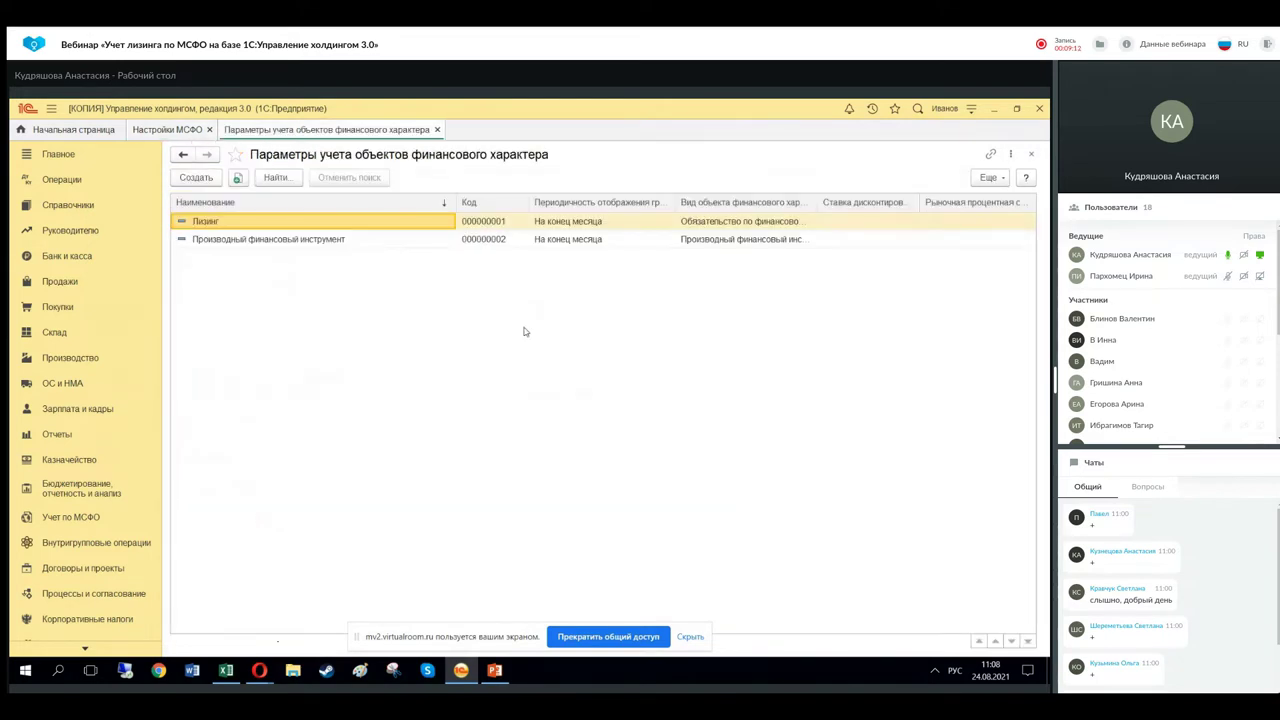
double_click(405, 225)
click(424, 229)
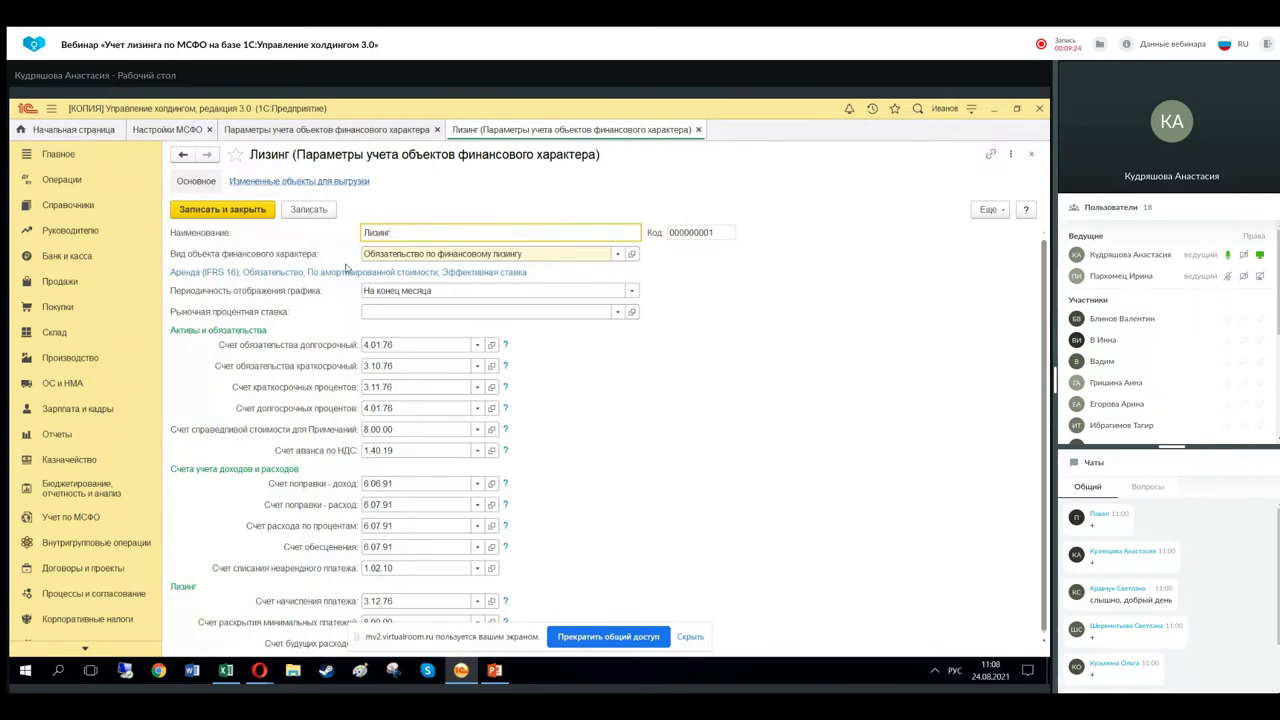
click(631, 254)
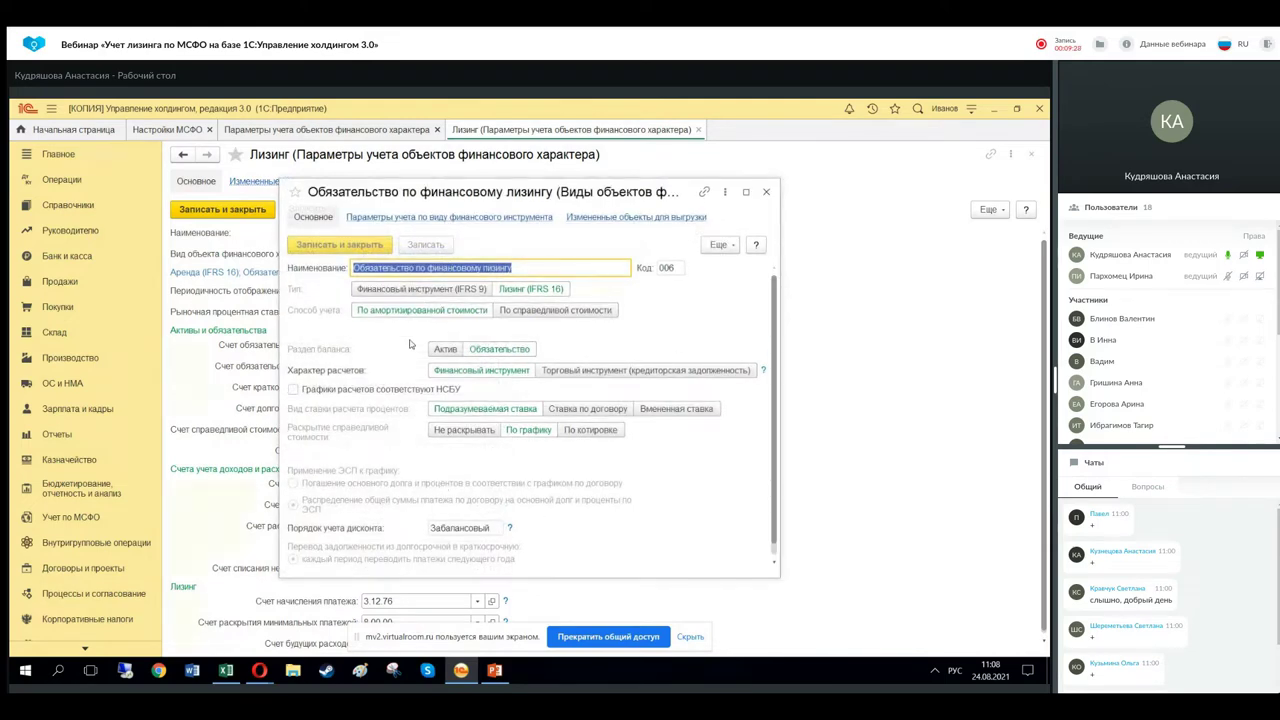
click(766, 191)
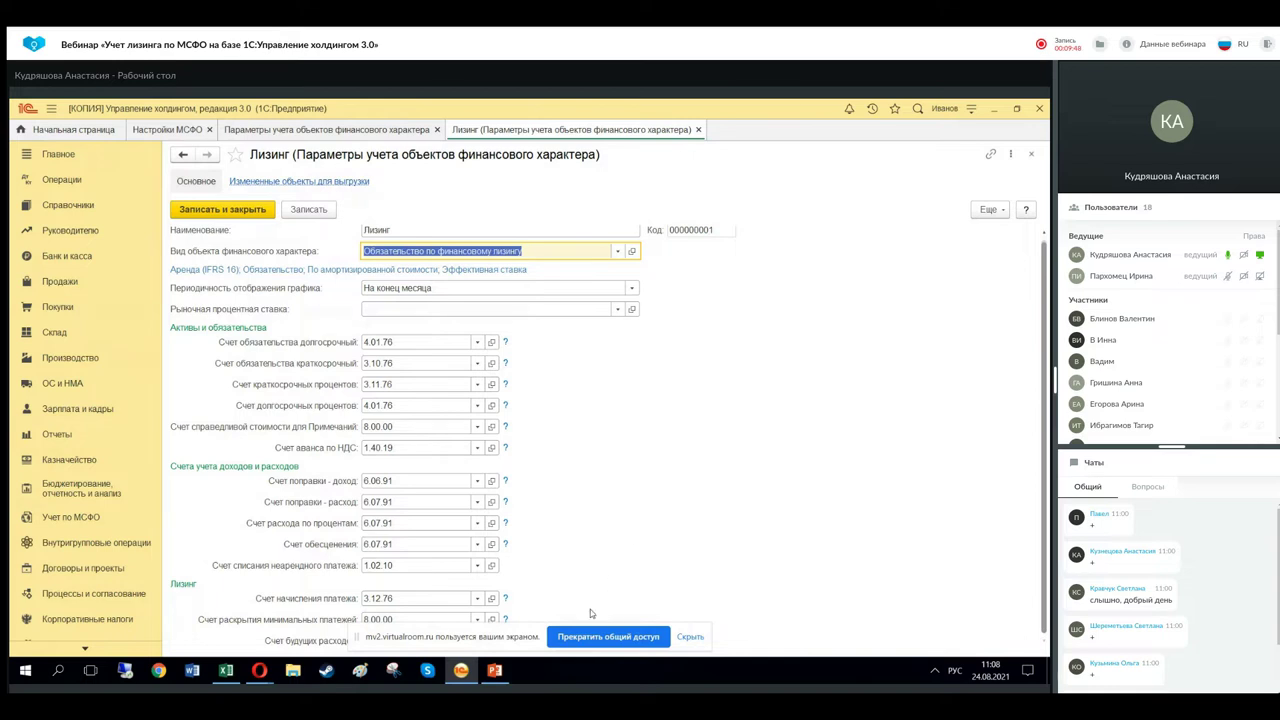
drag(446, 627, 486, 633)
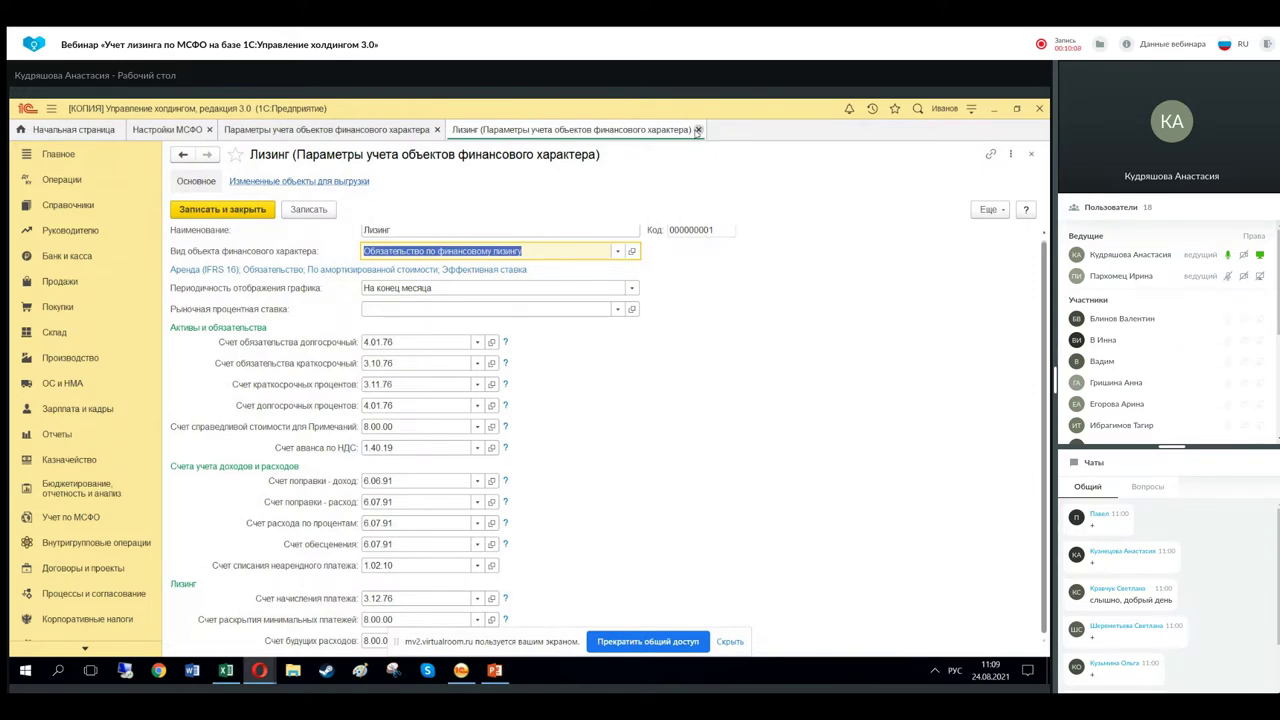
Close the Лизинг record, its parameters list and Настройки МСФО, and open the Договоры list from Договоры и проекты.
click(698, 130)
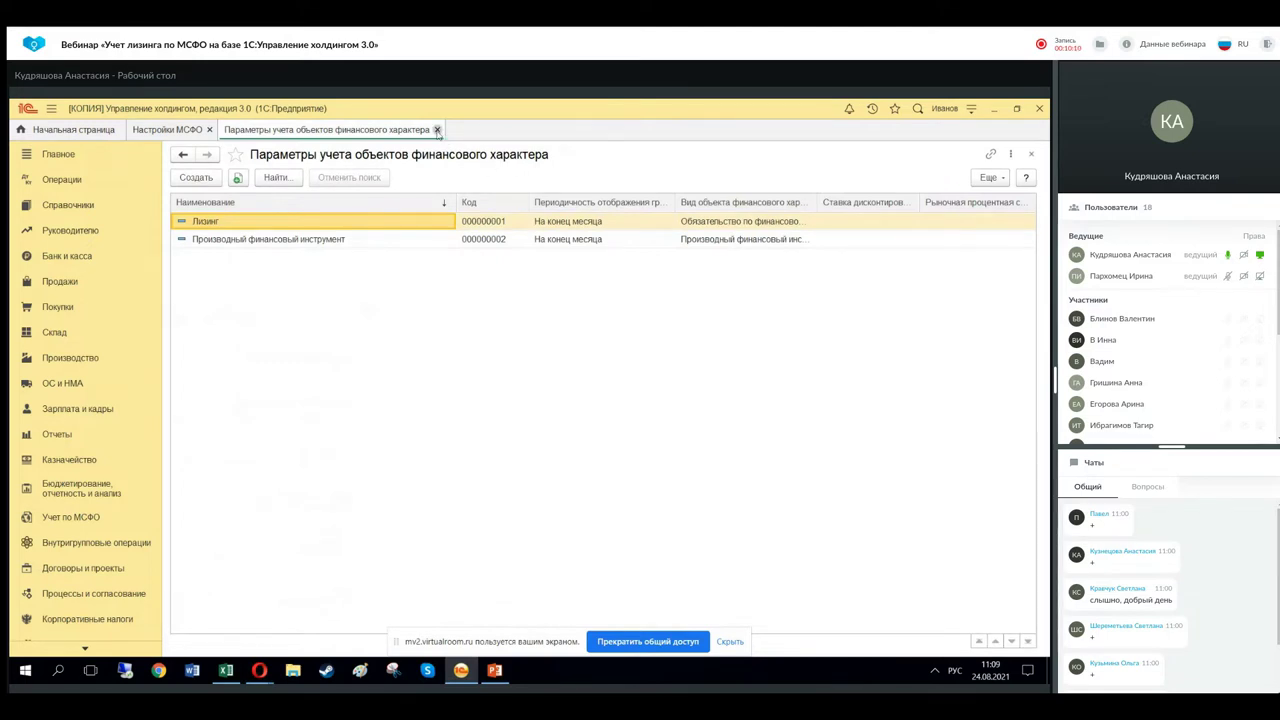
click(437, 130)
click(210, 130)
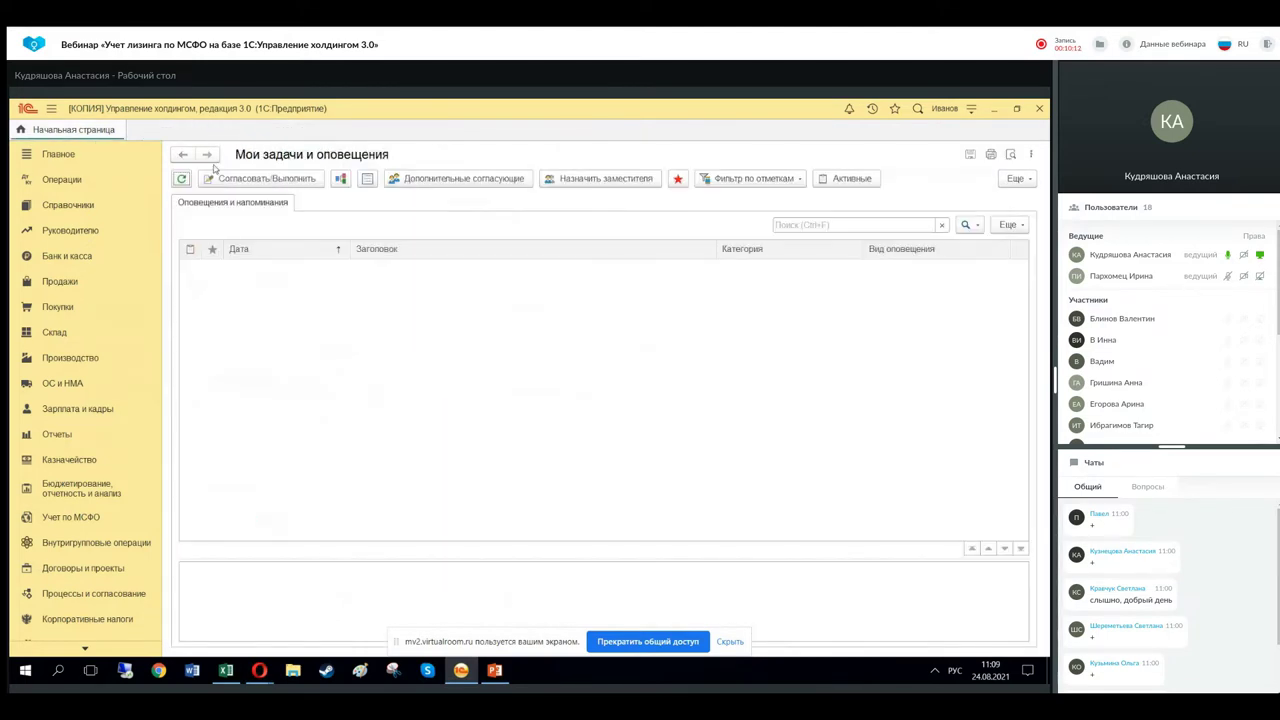
click(70, 568)
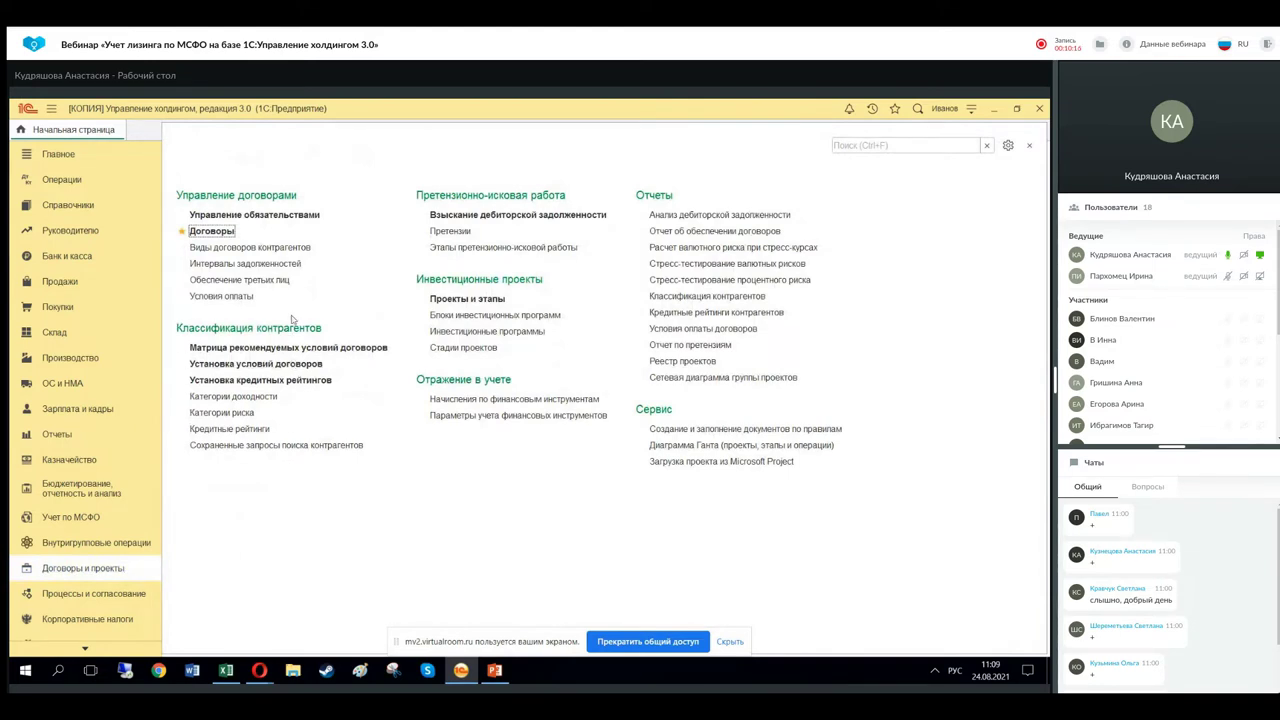
click(212, 231)
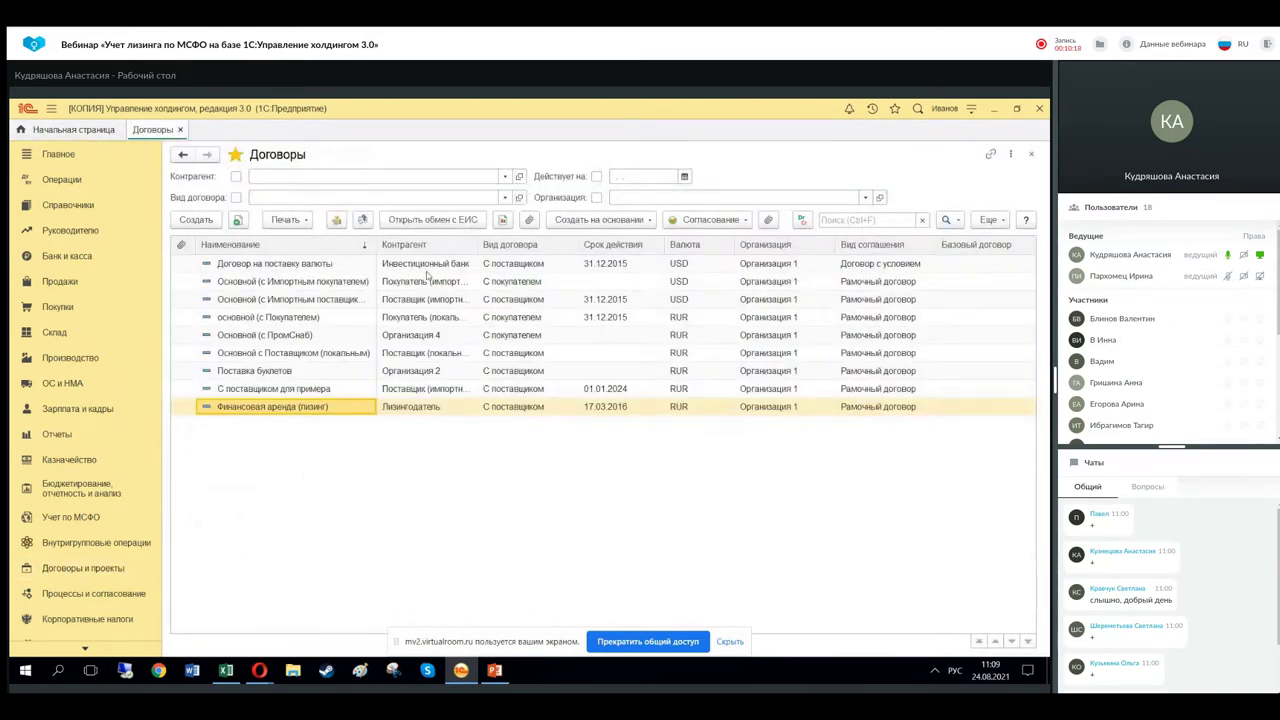
Open the Финансовая аренда (лизинг) contract and check its start date against the Поставка date in the Excel example, returning to 1С:Предприятие.
double_click(298, 408)
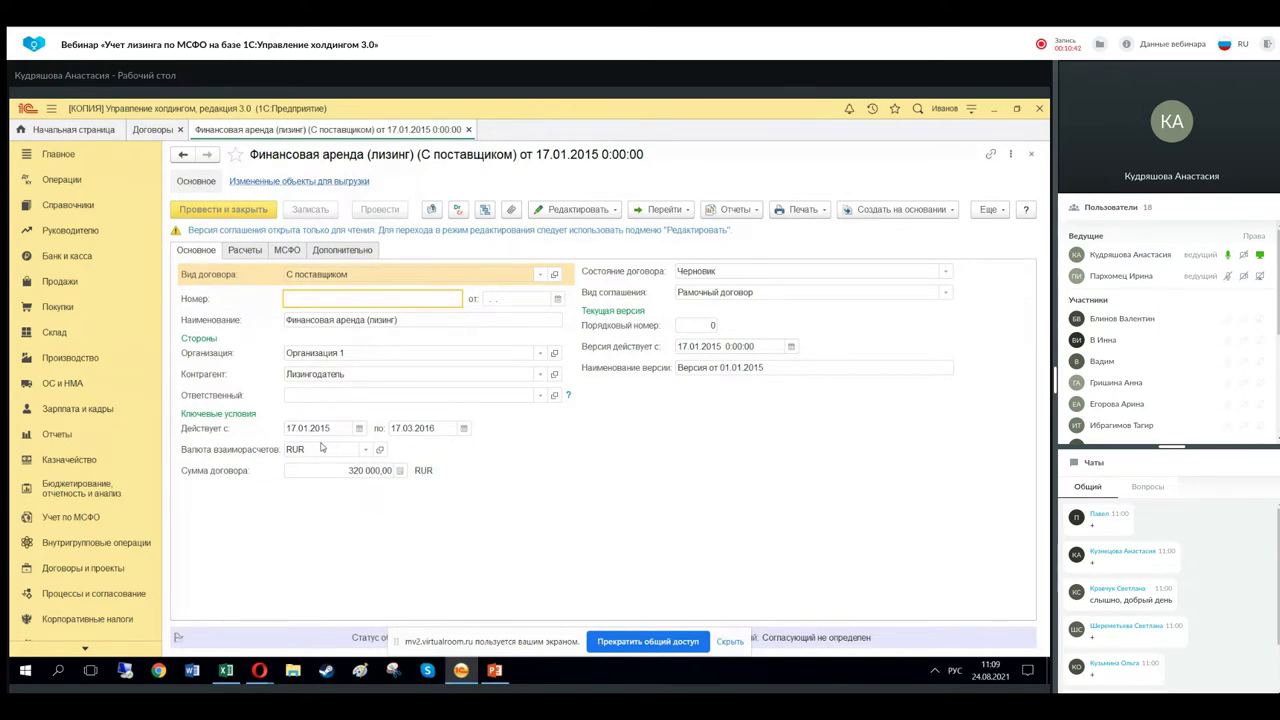
click(226, 670)
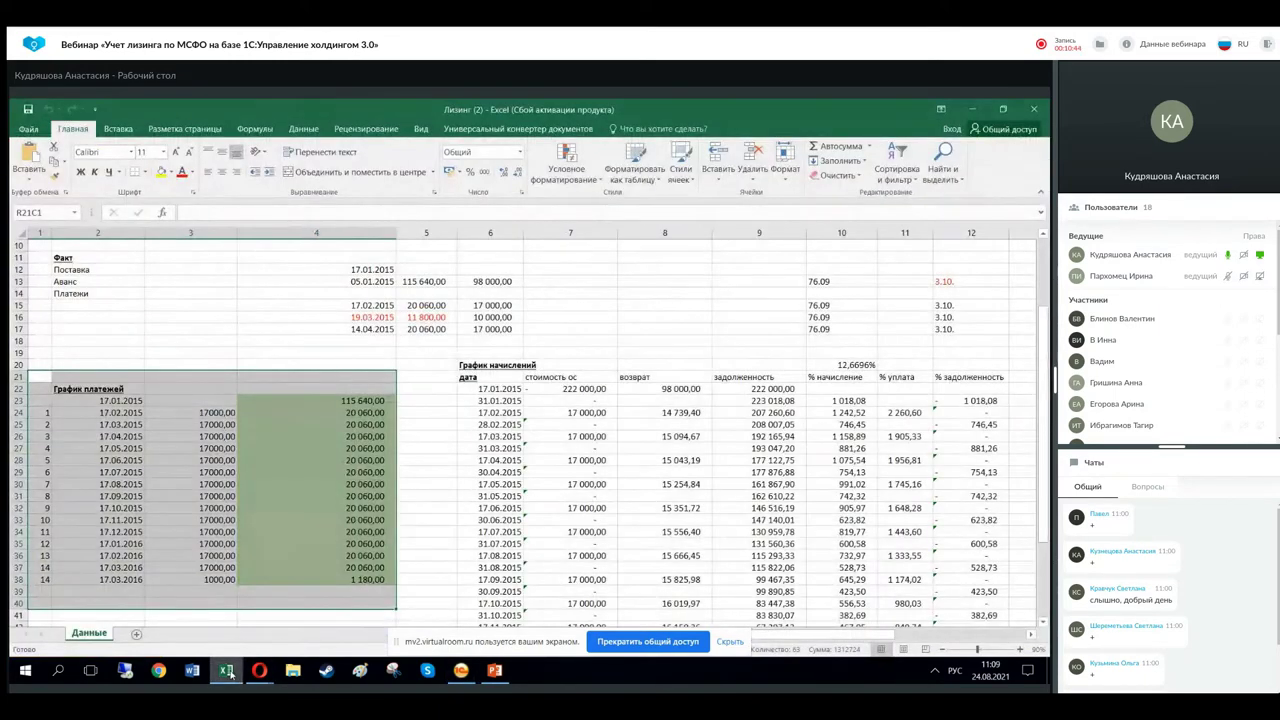
scroll(260, 295, up, 1)
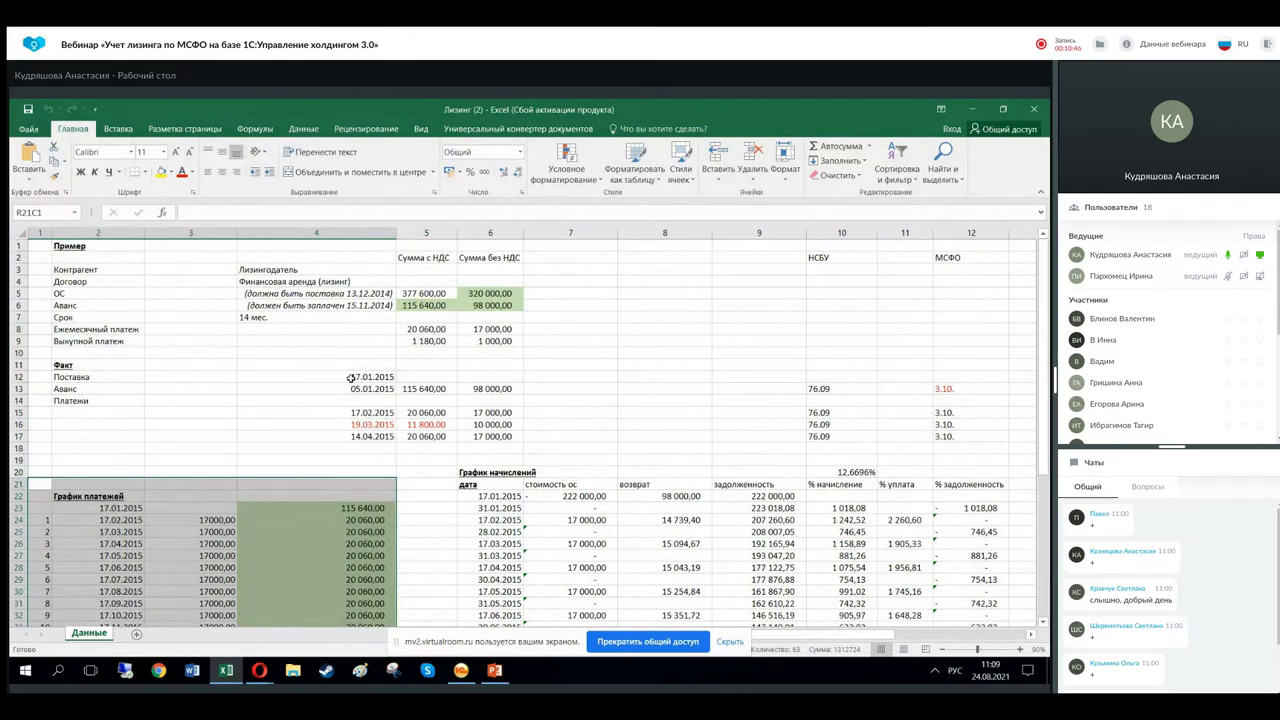
click(352, 377)
drag(352, 377, 352, 378)
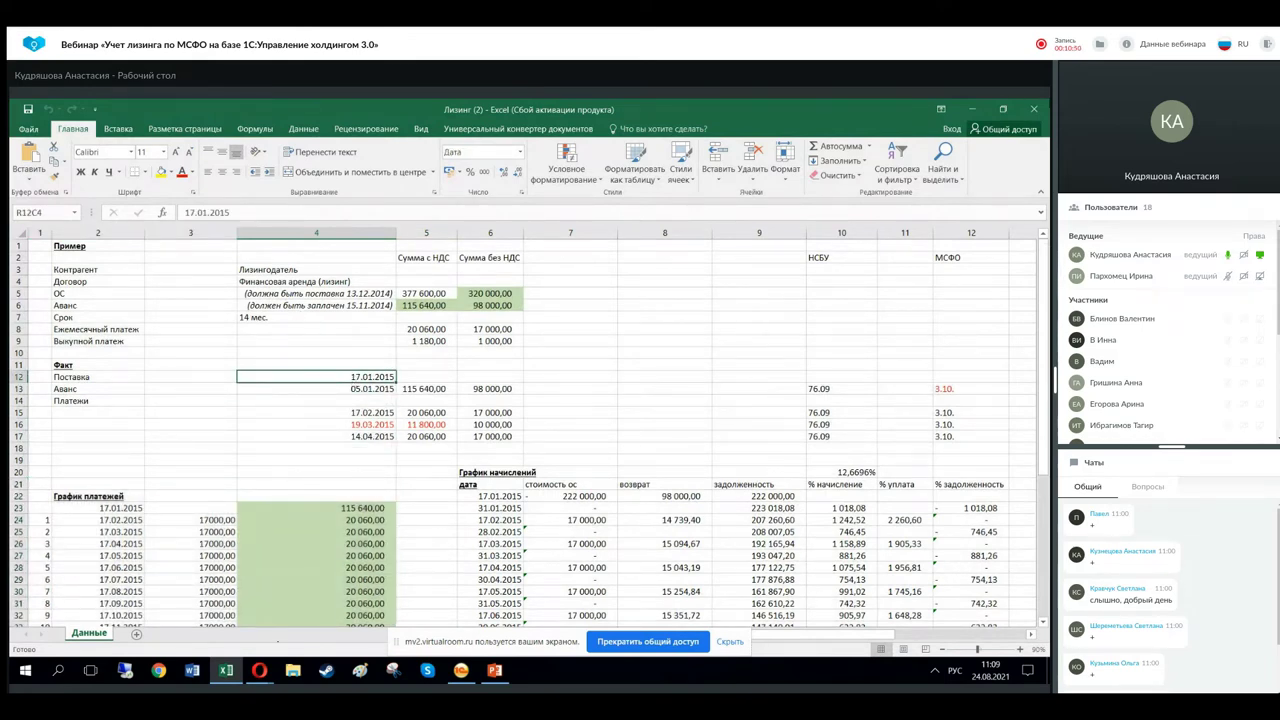
click(972, 108)
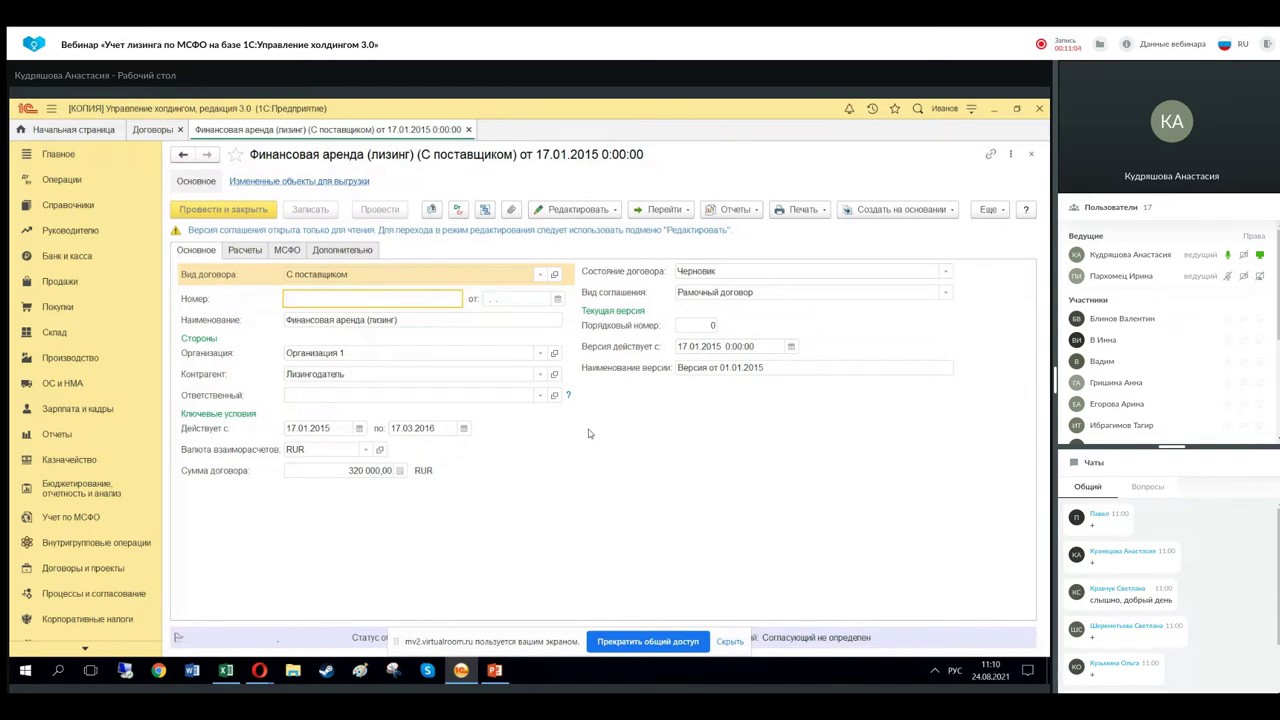
Examine the contract's МСФО settings and the linked Лизинг accounting parameters, and close the record, the contract and the Договоры list.
click(291, 254)
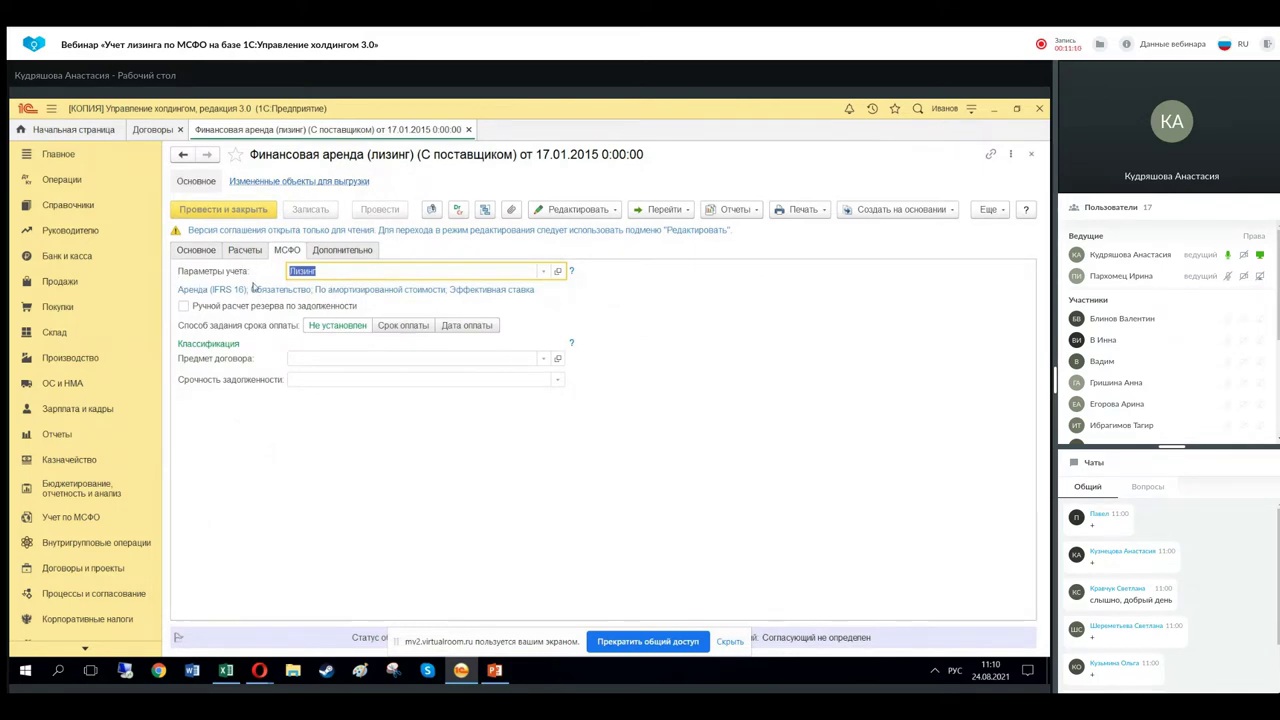
click(558, 272)
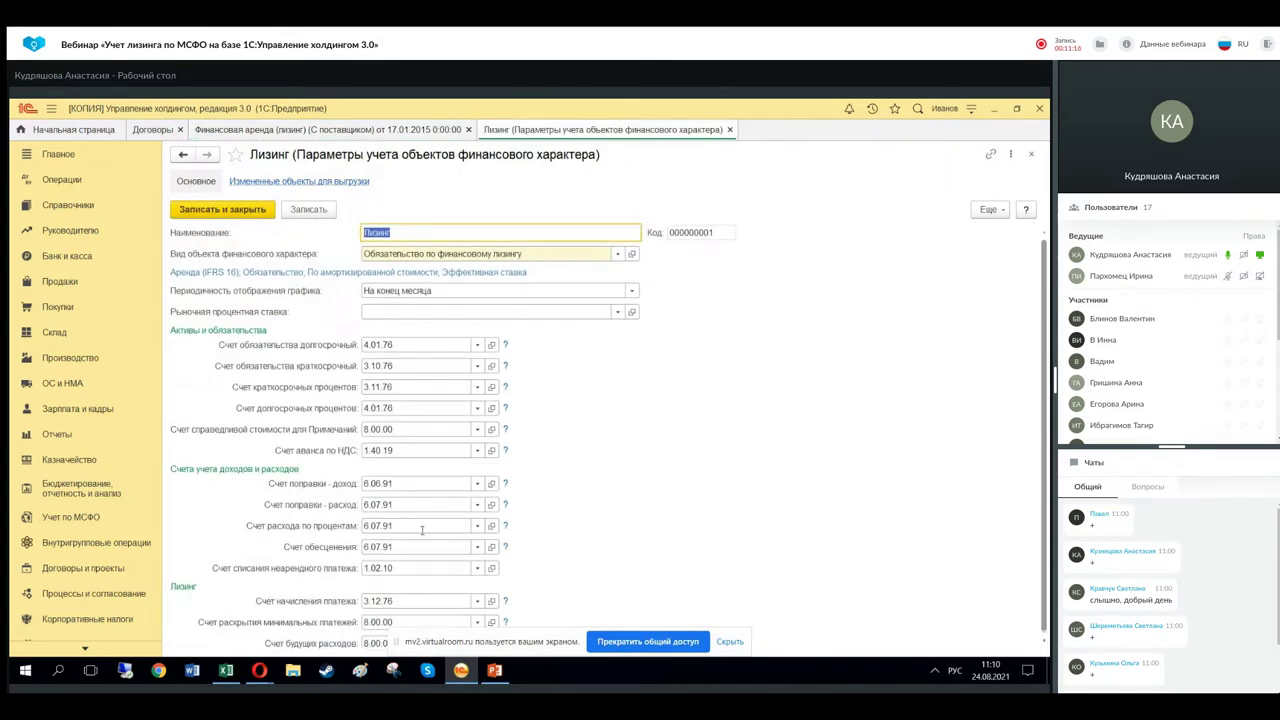
click(730, 130)
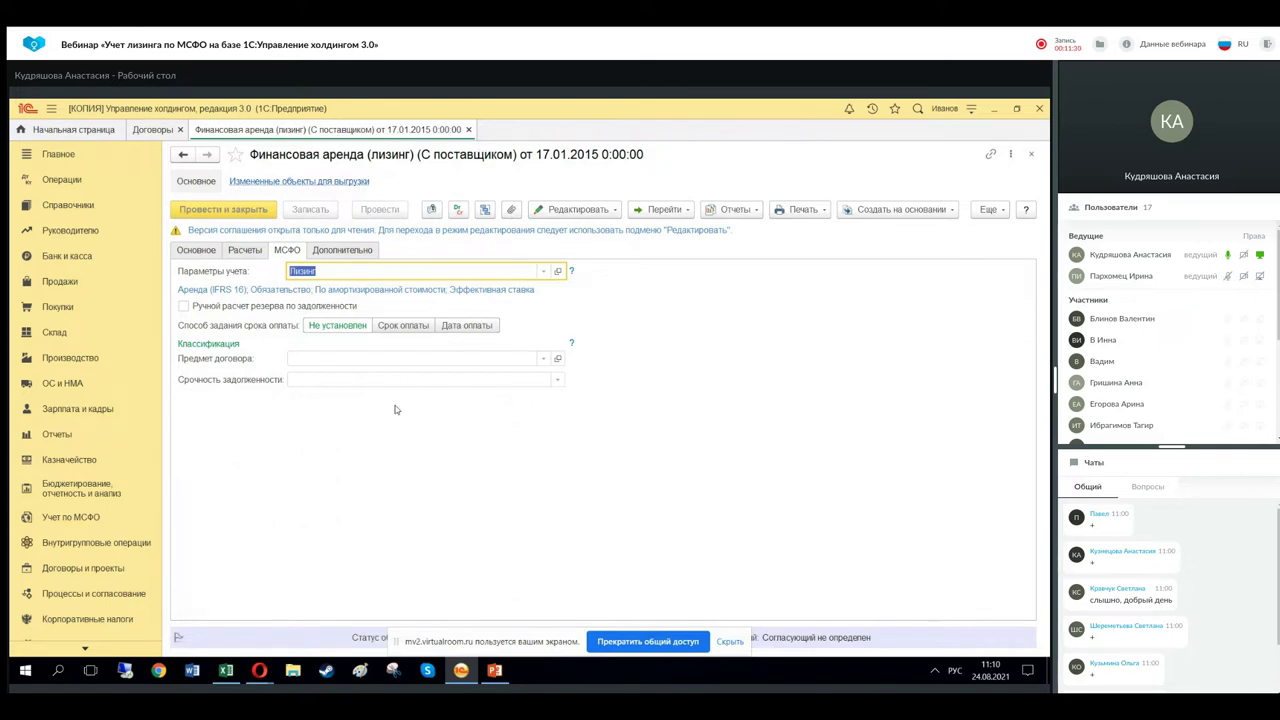
click(468, 129)
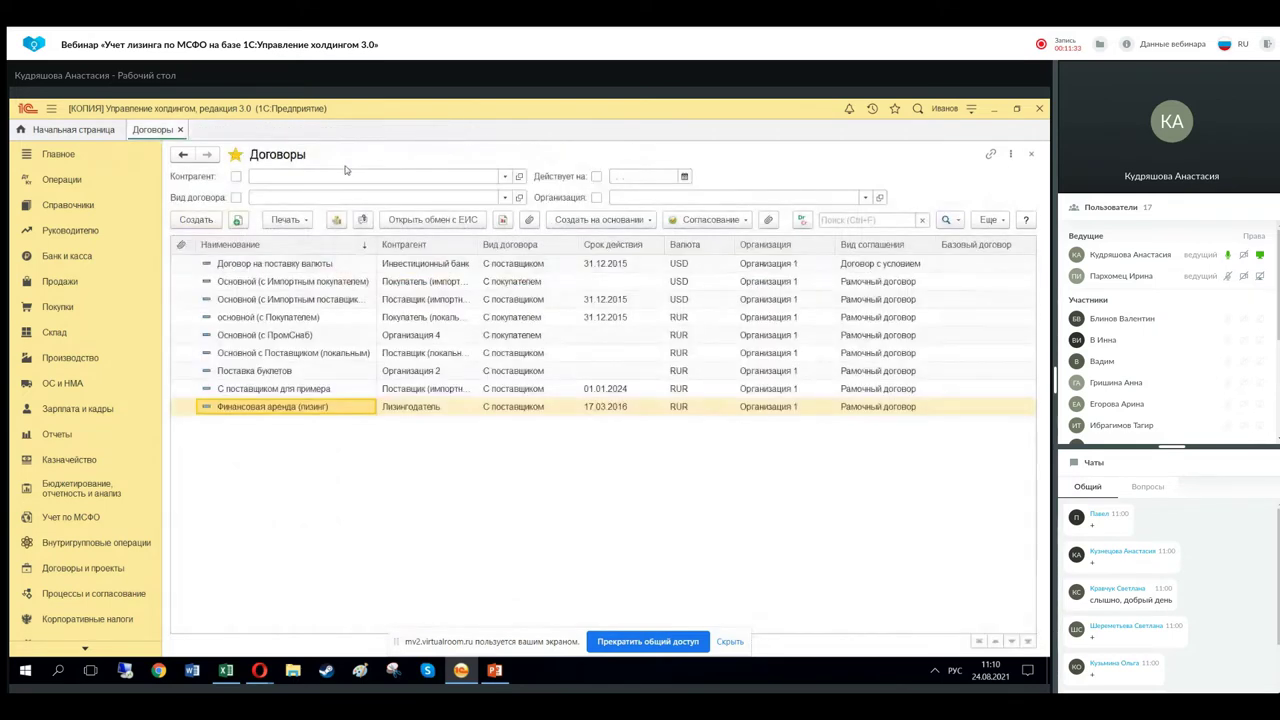
click(181, 130)
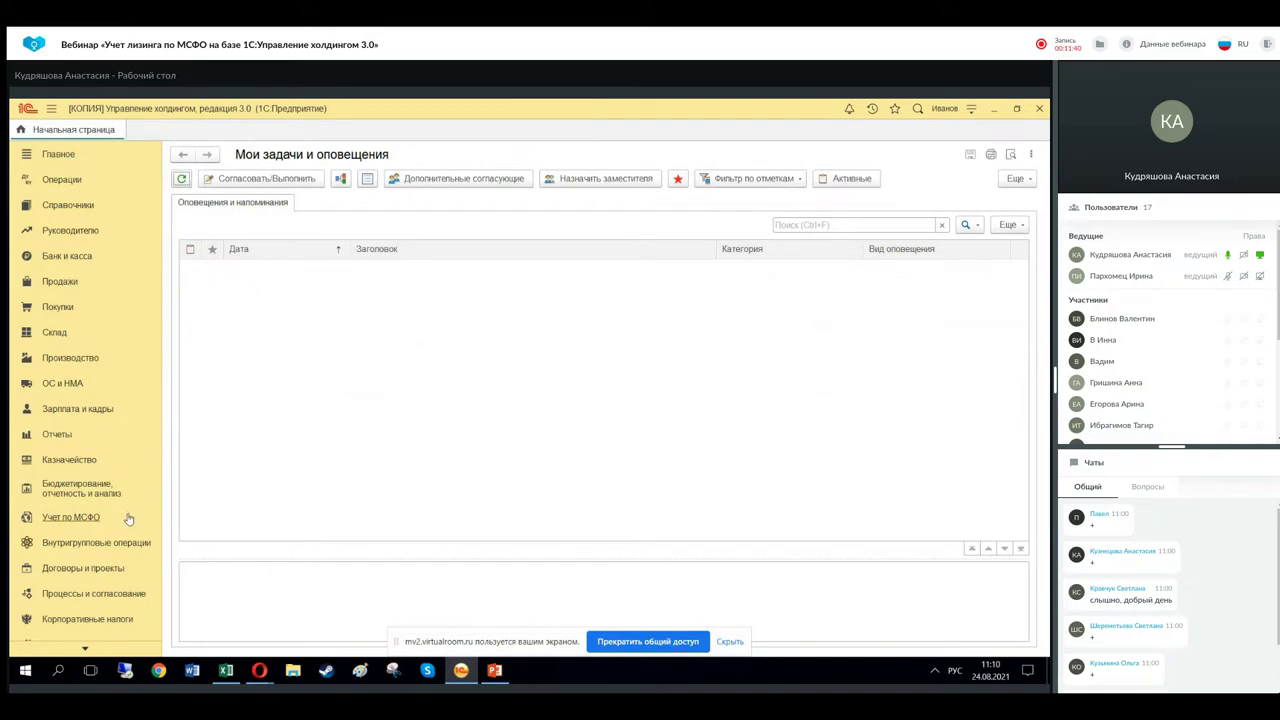
Open the Трансляции list from Учет по МСФО and open the 1 квартал 2015 г. document for Организация 1.
click(90, 520)
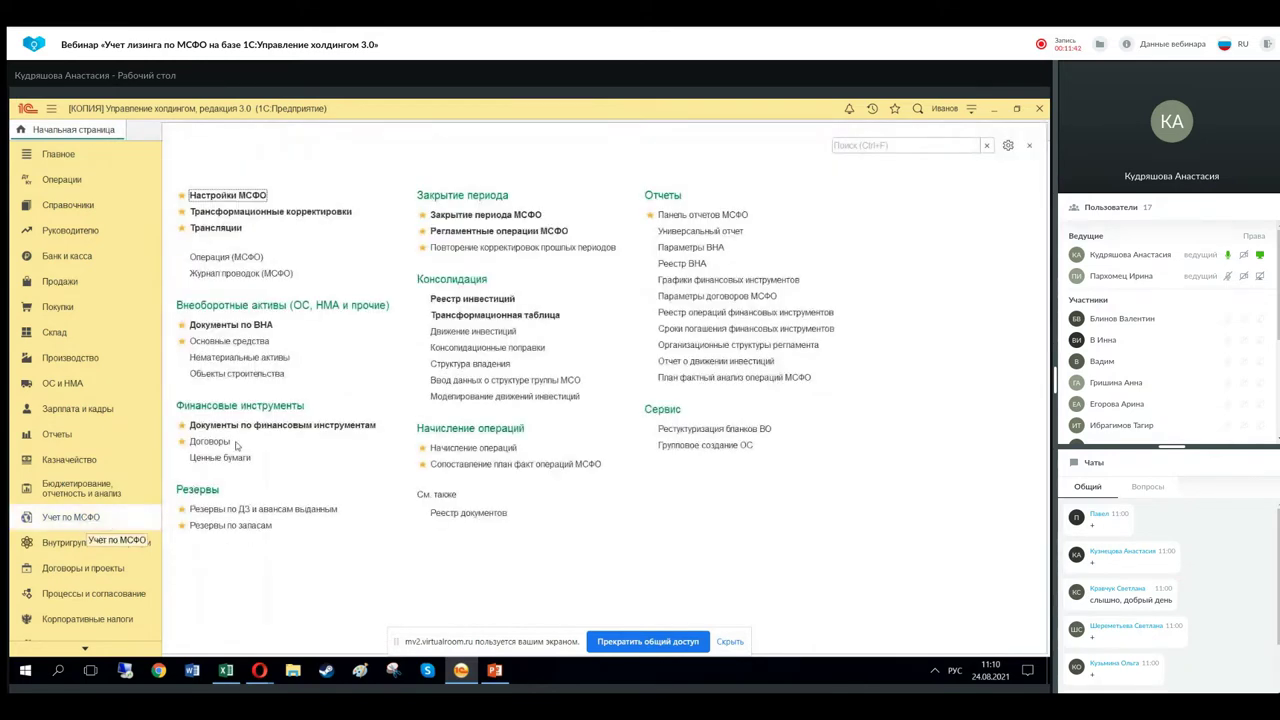
click(229, 233)
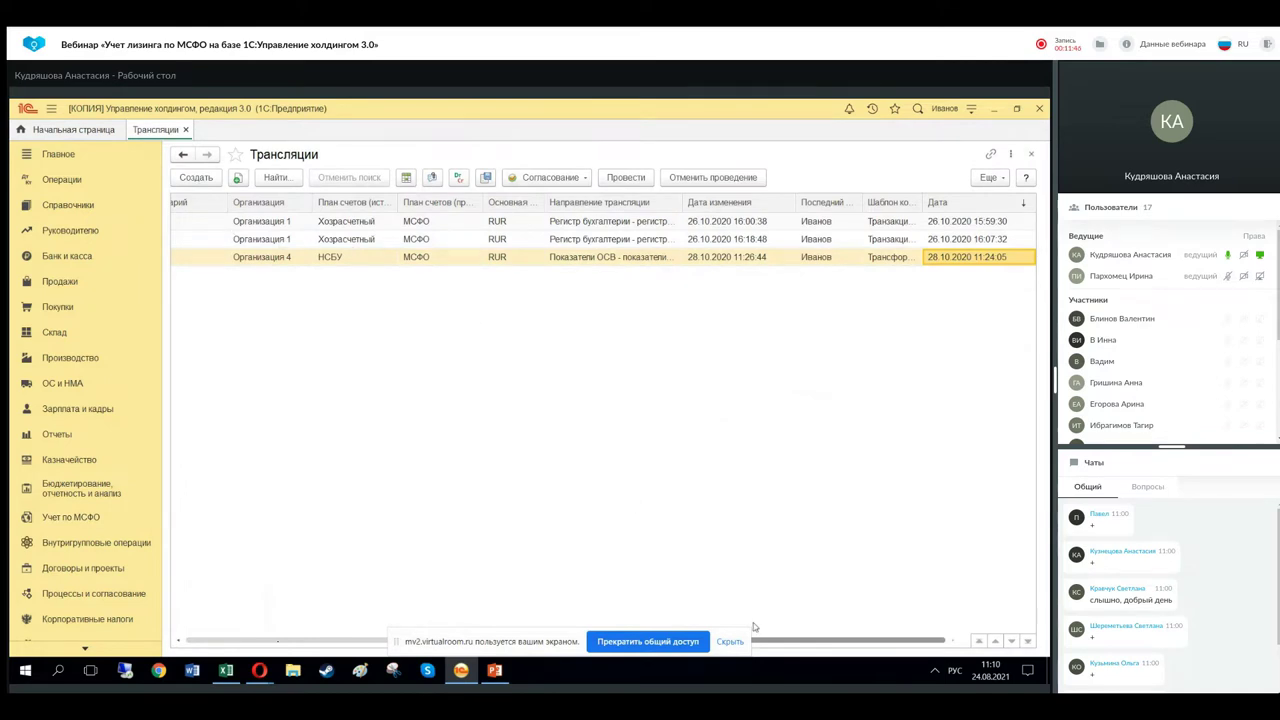
drag(350, 646, 292, 643)
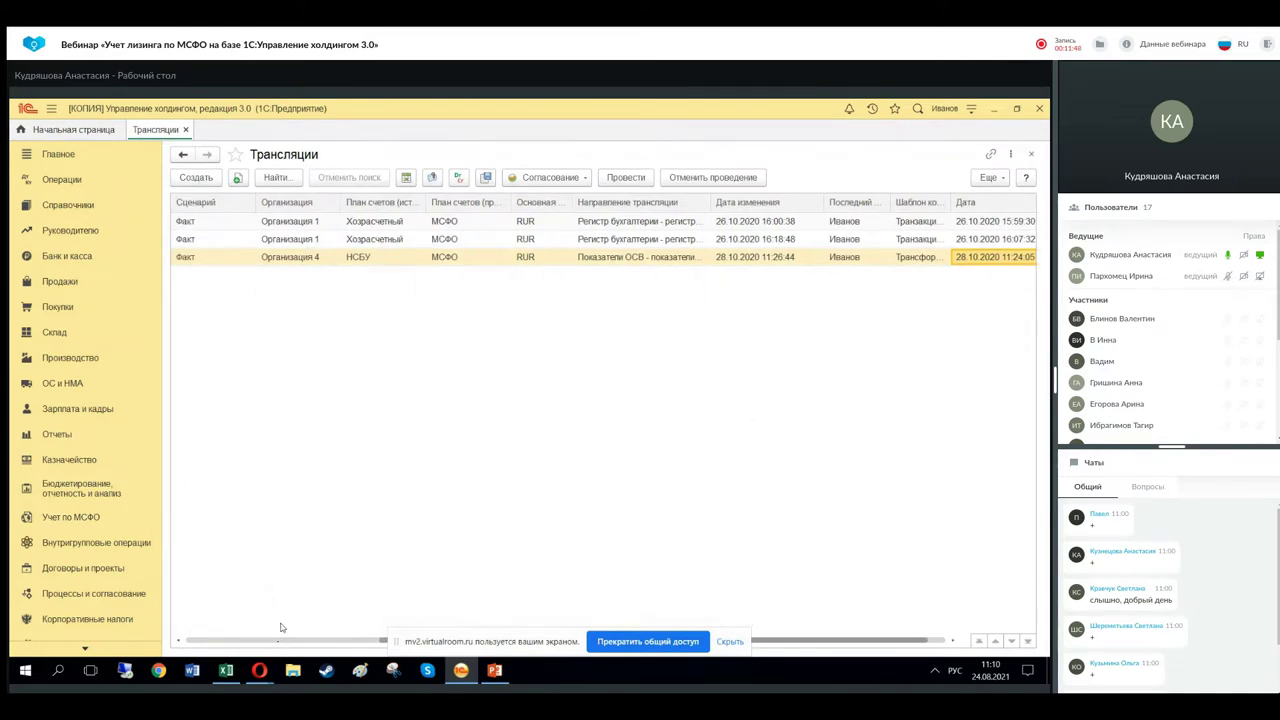
click(216, 643)
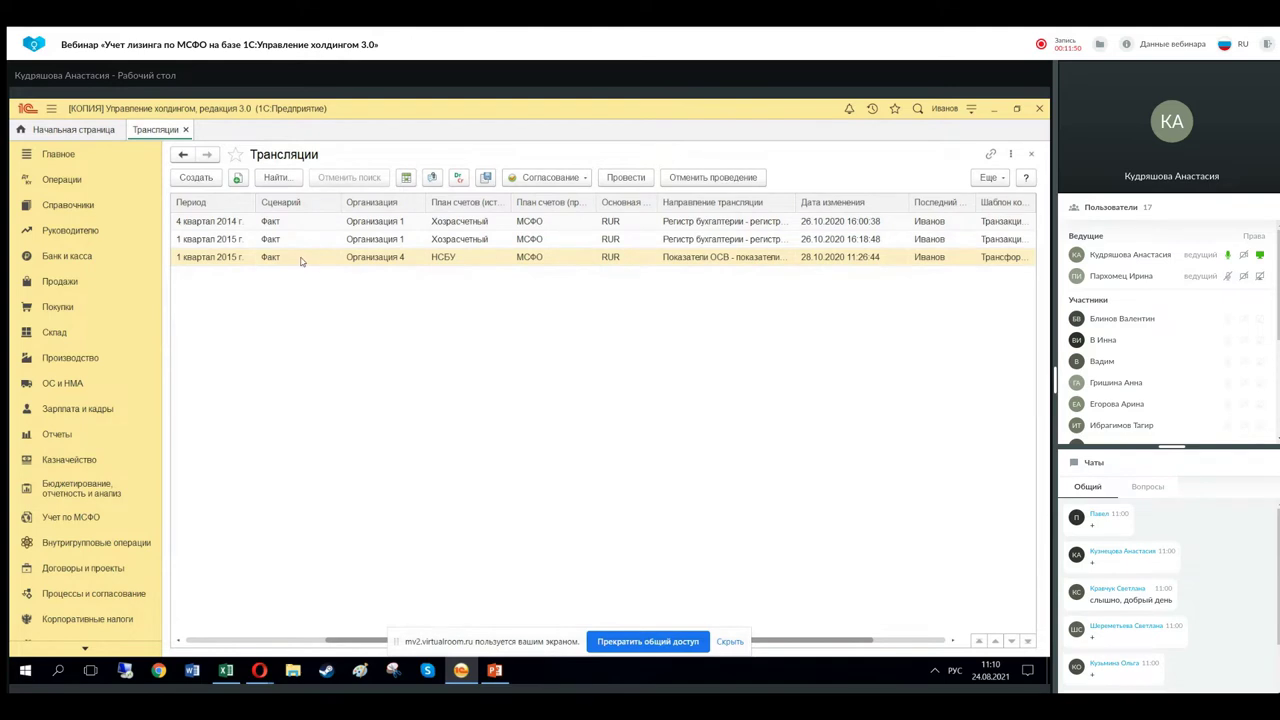
click(217, 643)
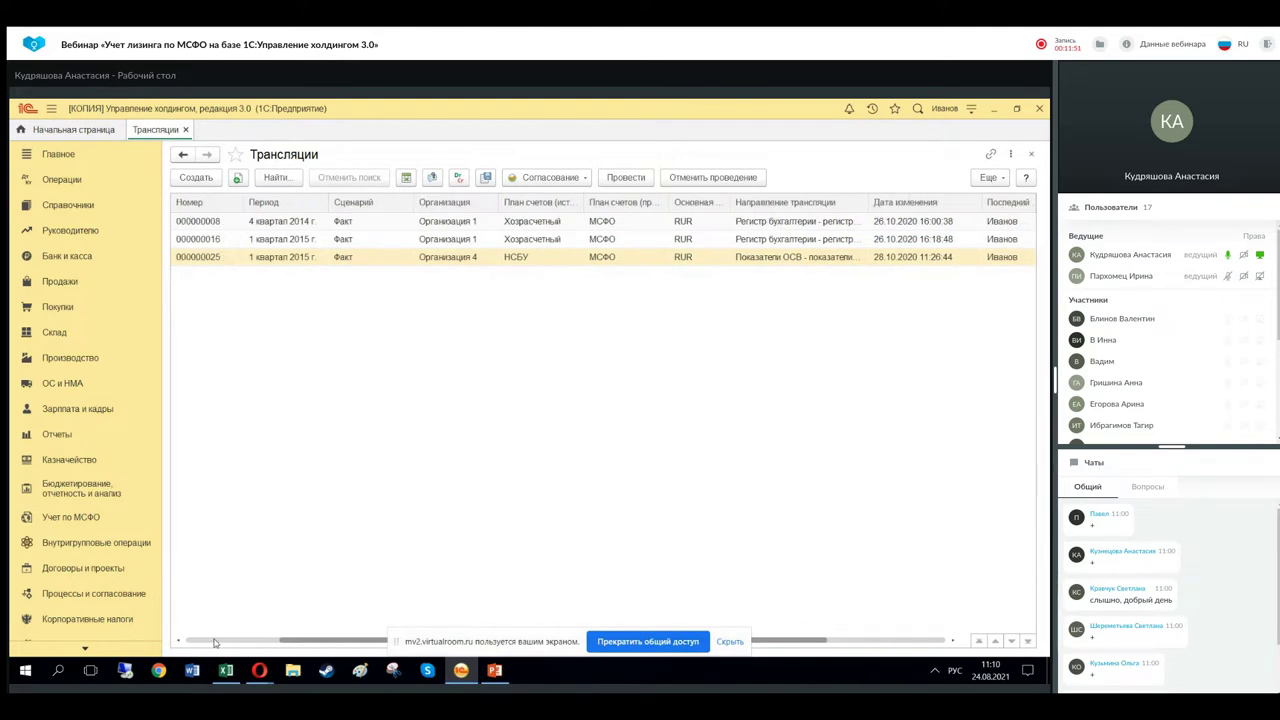
click(363, 247)
double_click(345, 239)
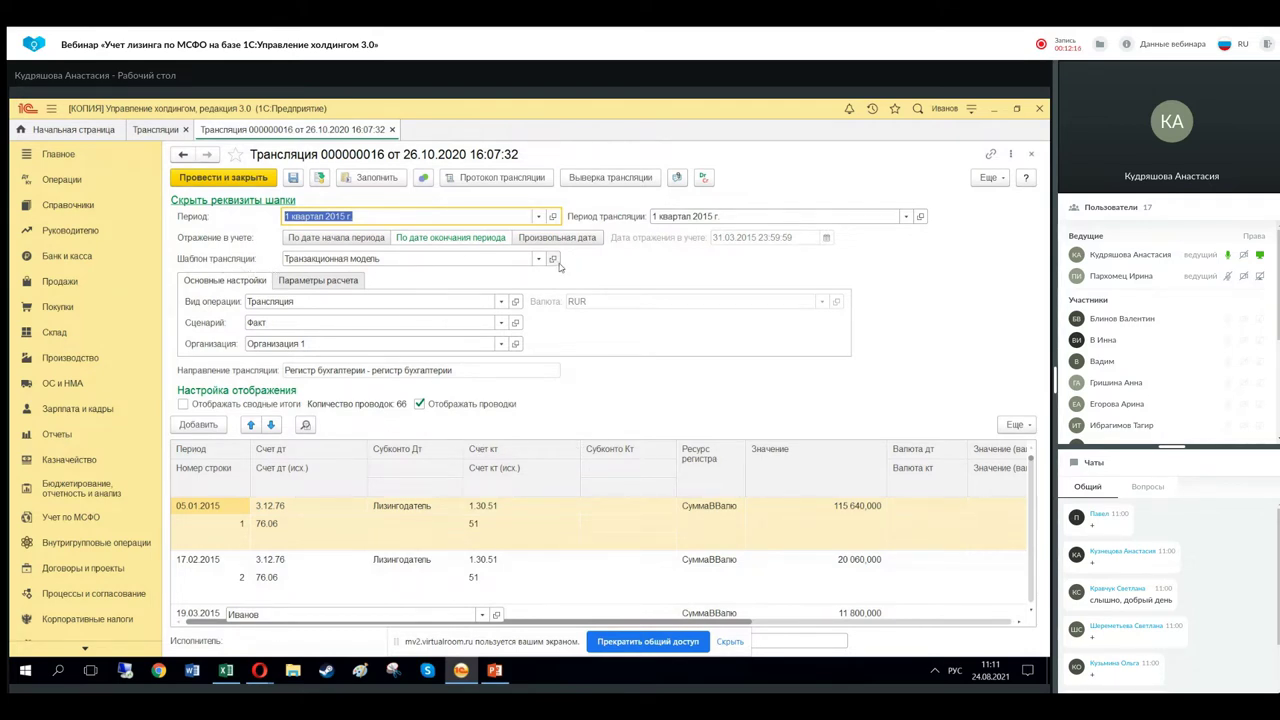
Examine the IFRS mapping of account 51 in the Транзакционная модель template's account matching settings, and close the settings and the template.
click(554, 259)
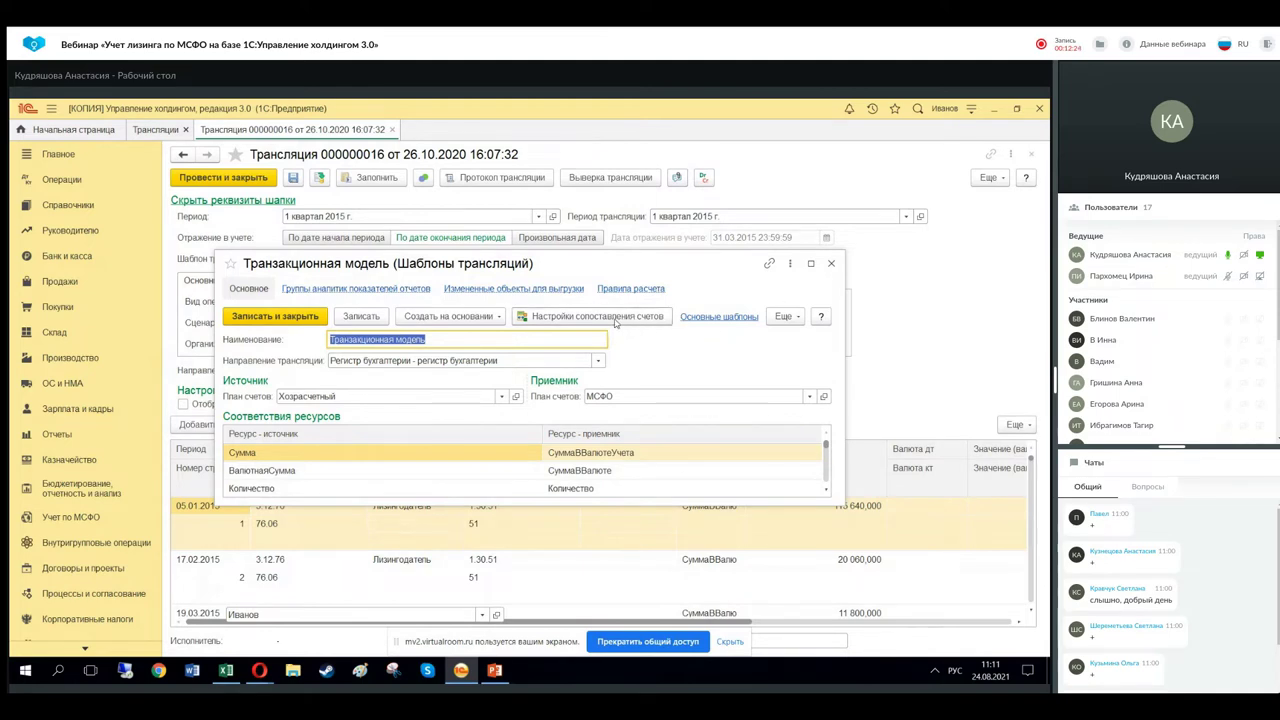
click(576, 318)
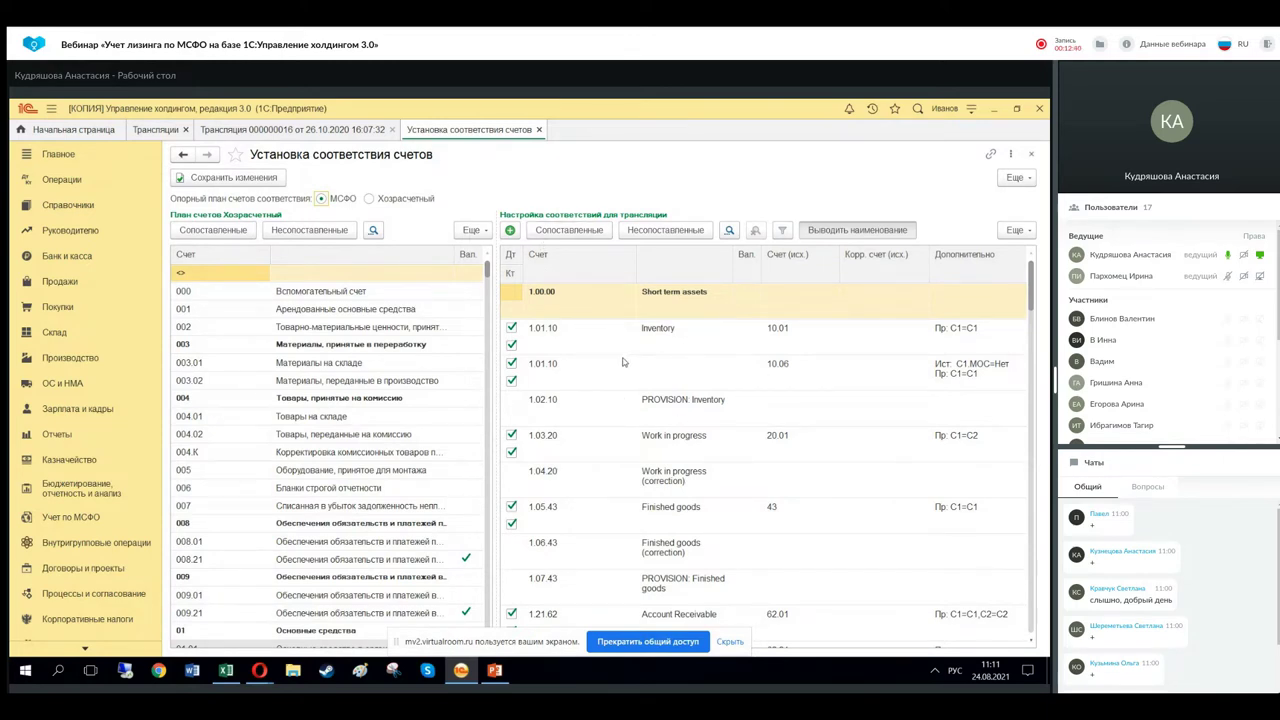
scroll(303, 378, down, 6)
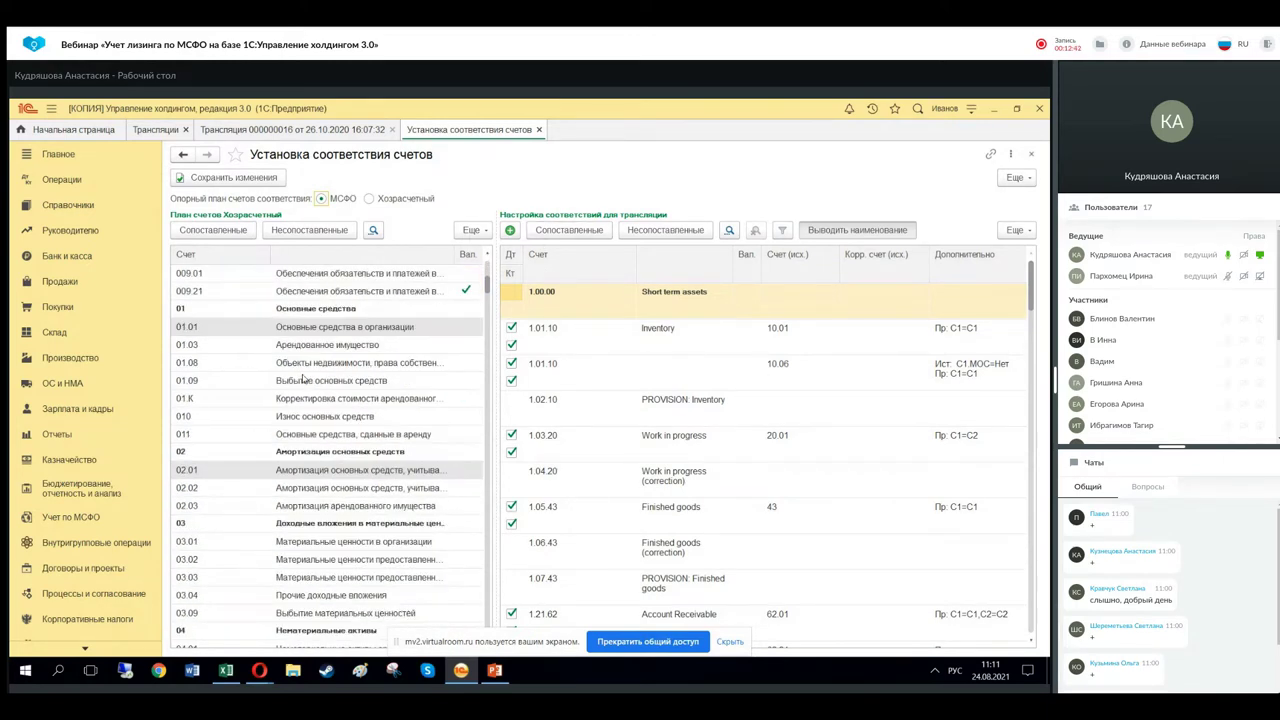
scroll(303, 378, down, 15)
scroll(303, 378, down, 6)
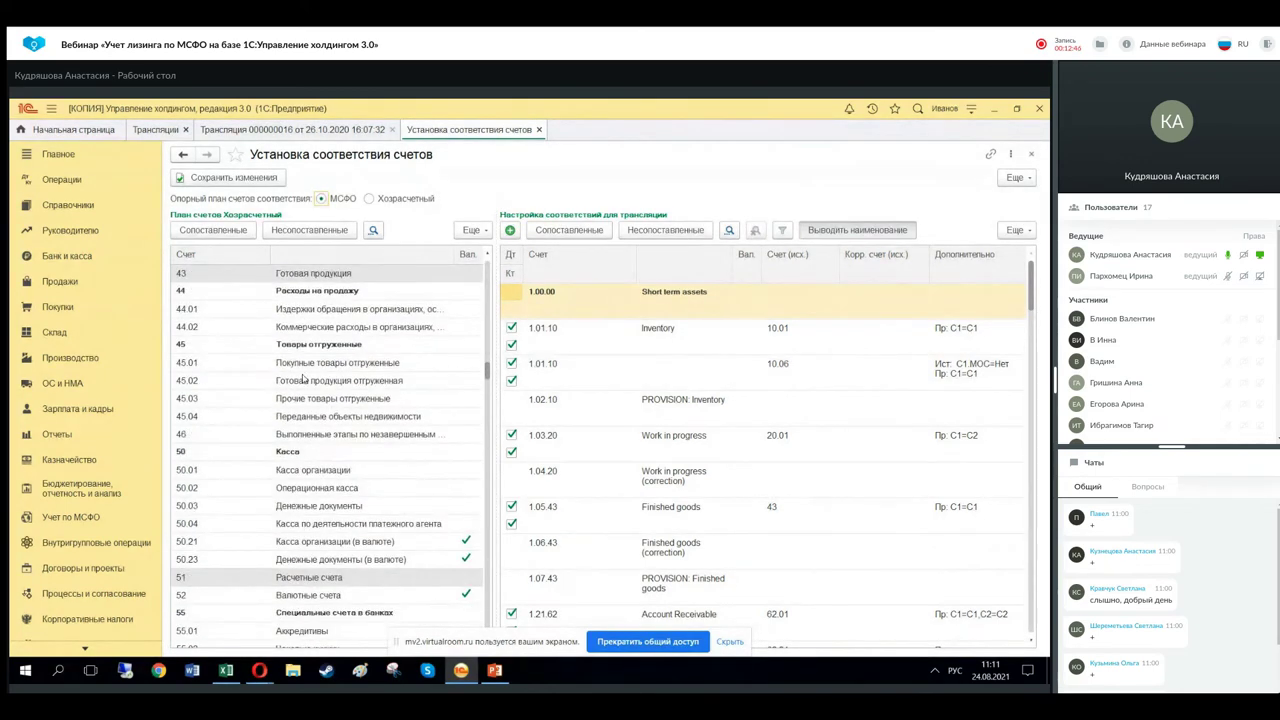
scroll(303, 378, down, 1)
click(228, 525)
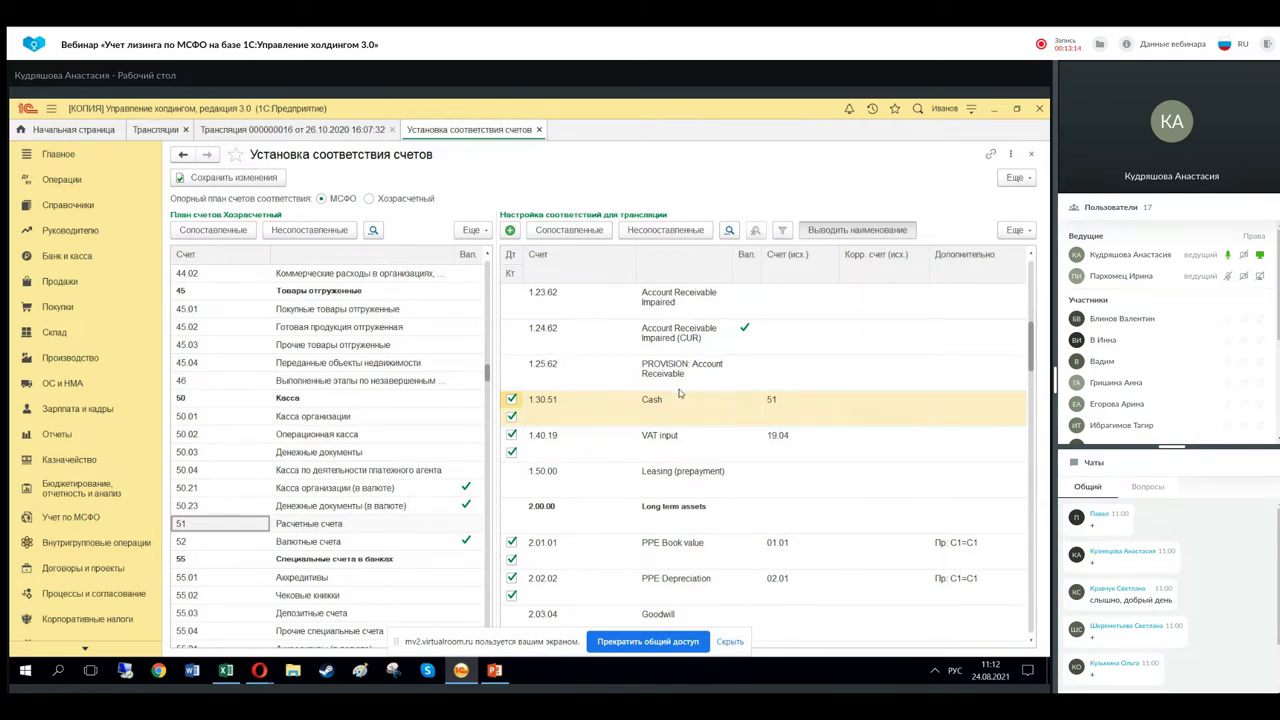
click(539, 130)
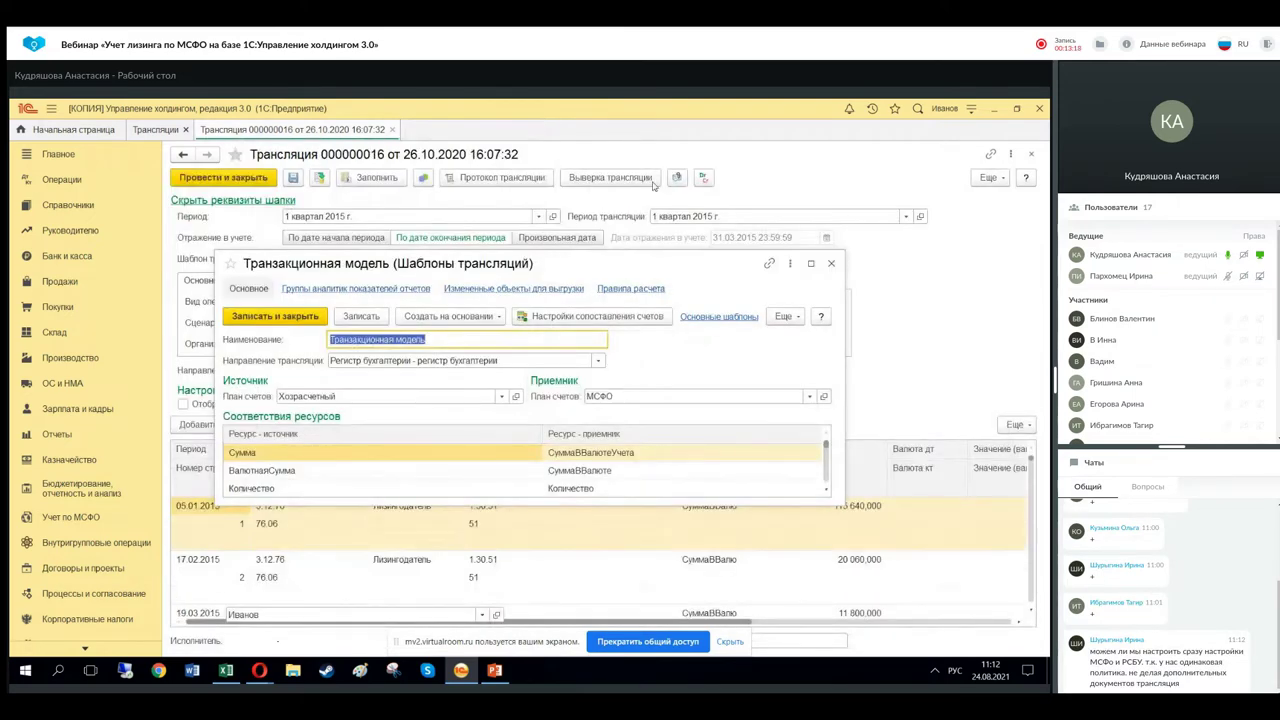
click(831, 264)
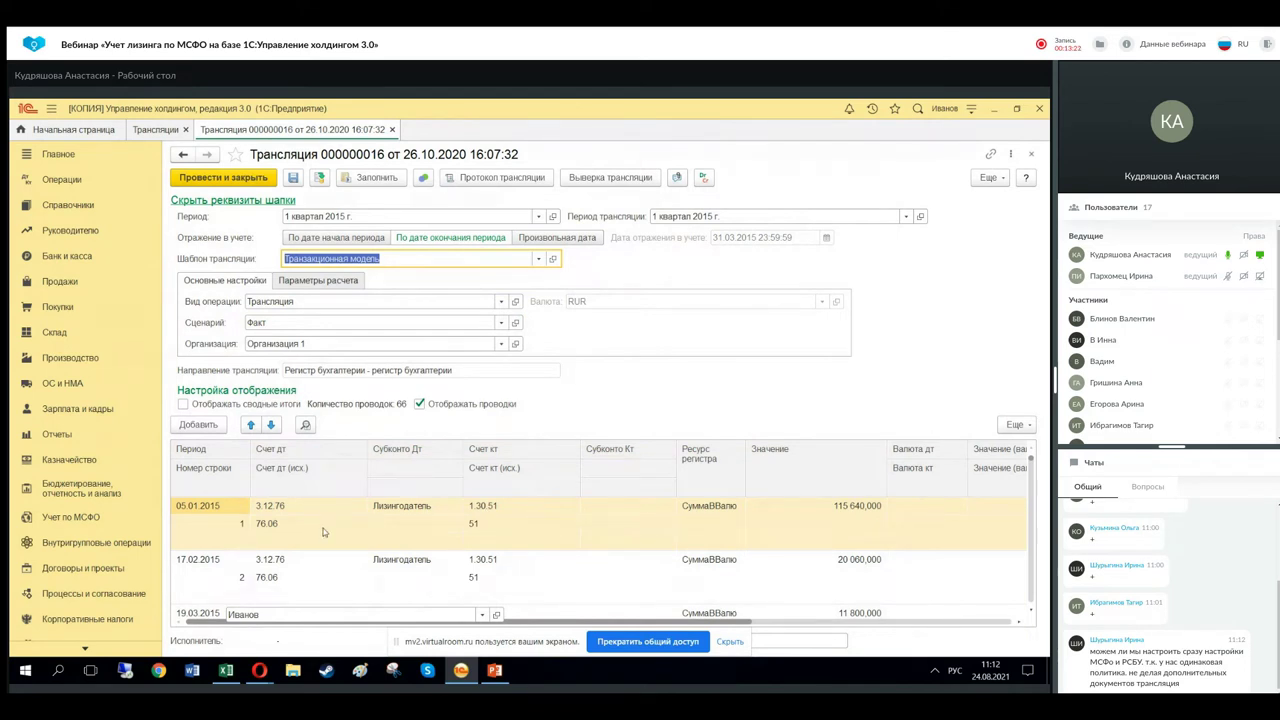
Examine the first two payment entries and the Выверка трансляции report, and close the report, the document and the Трансляции list.
click(836, 519)
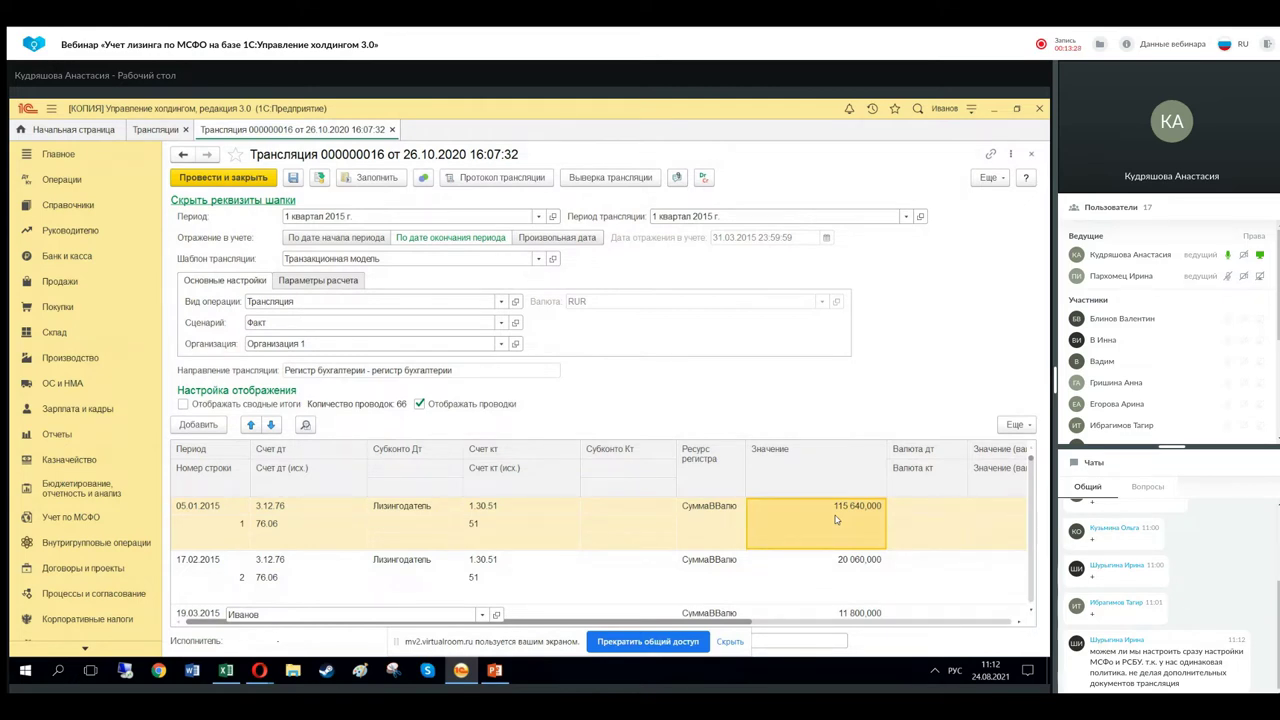
click(846, 570)
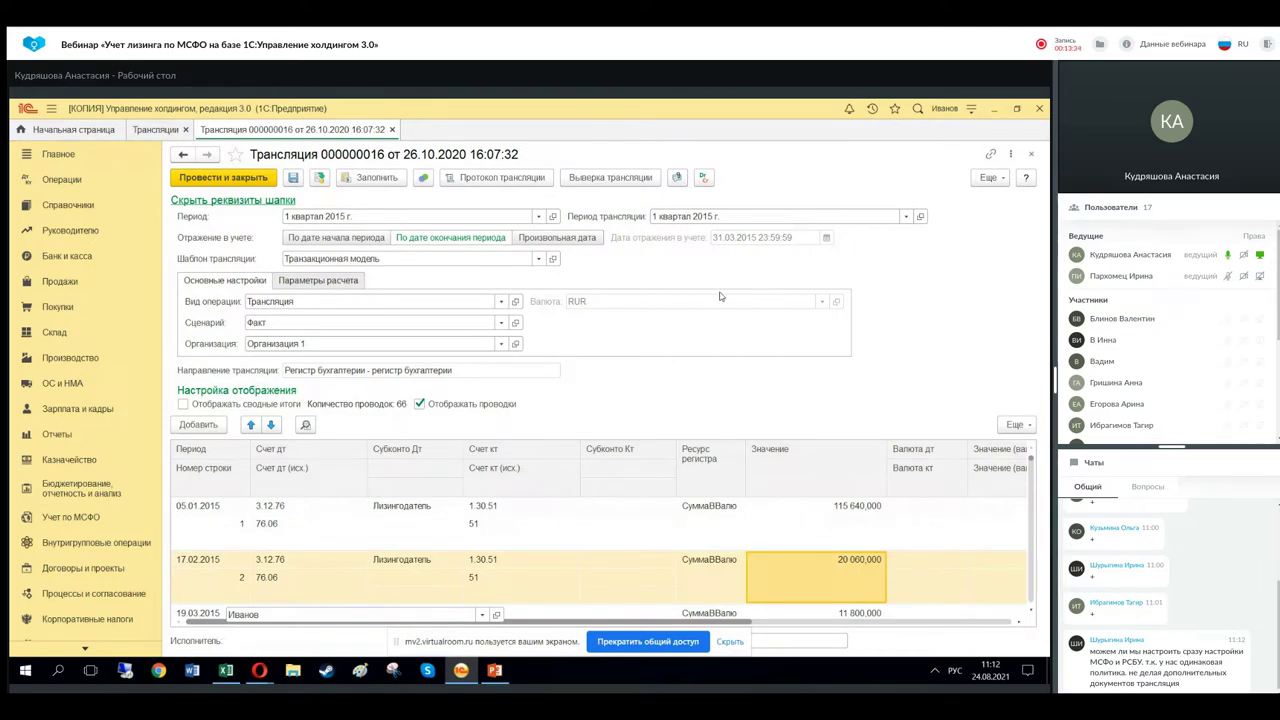
click(604, 183)
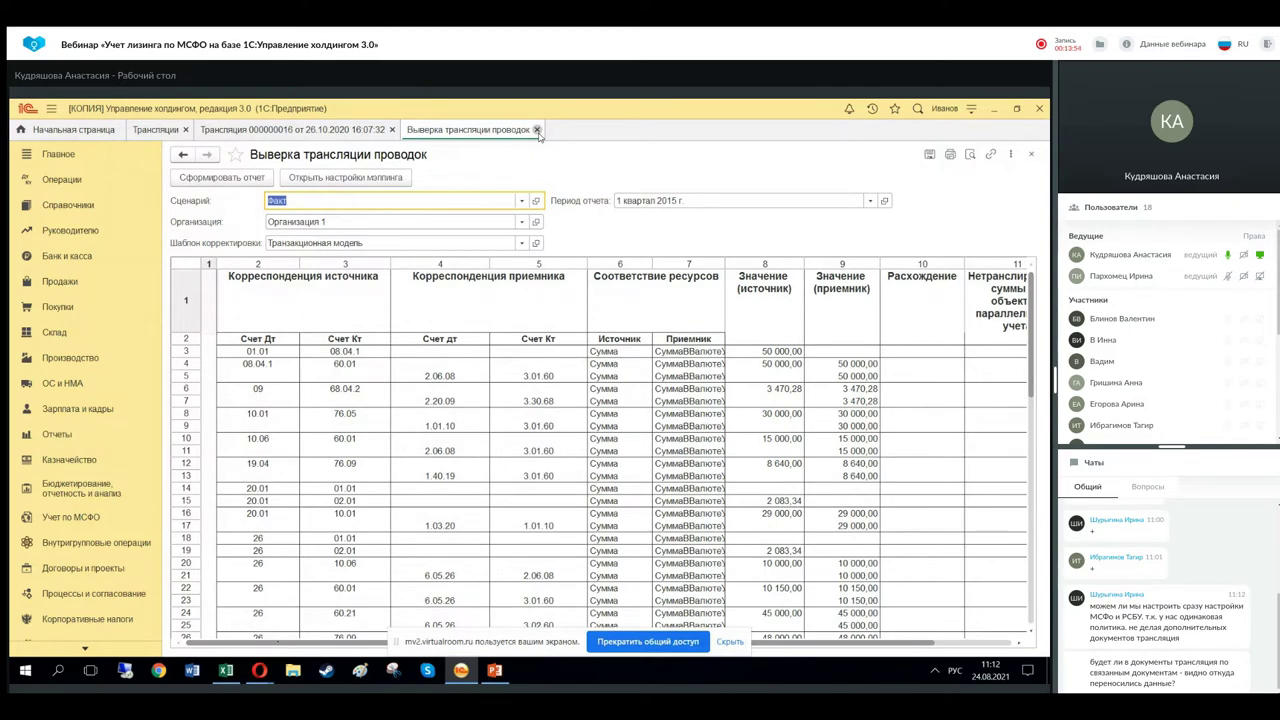
click(536, 130)
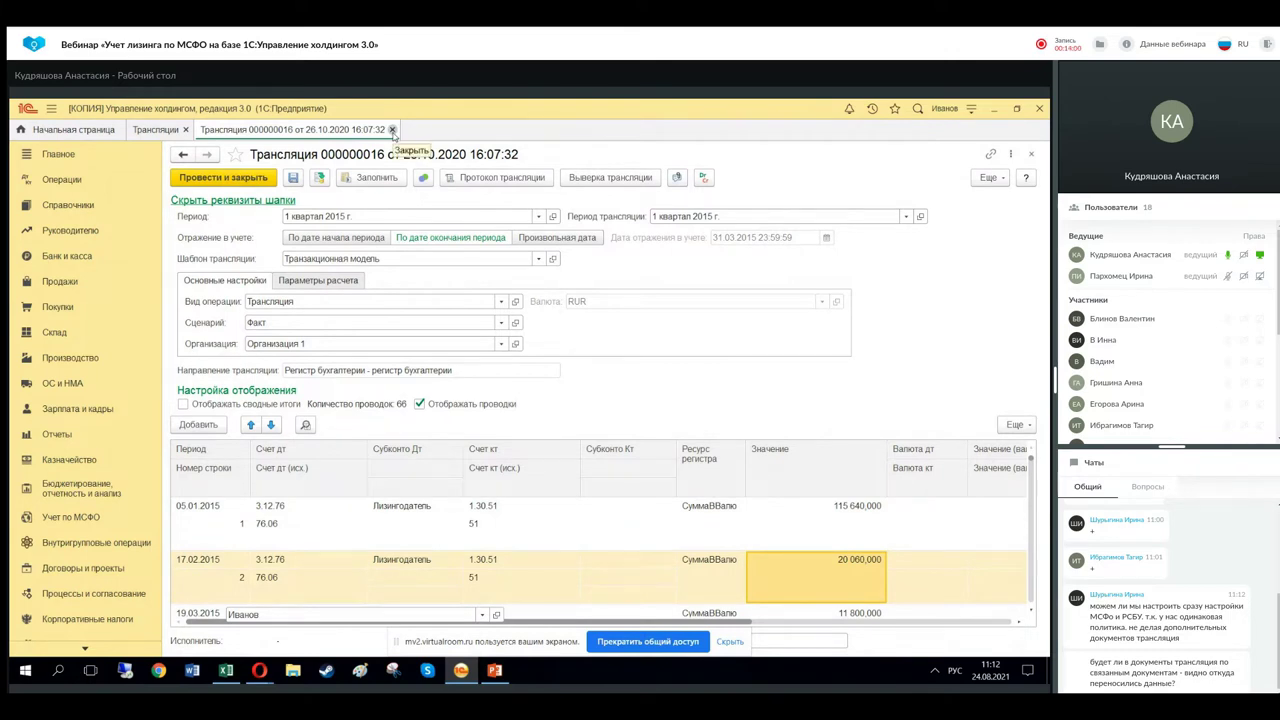
click(392, 130)
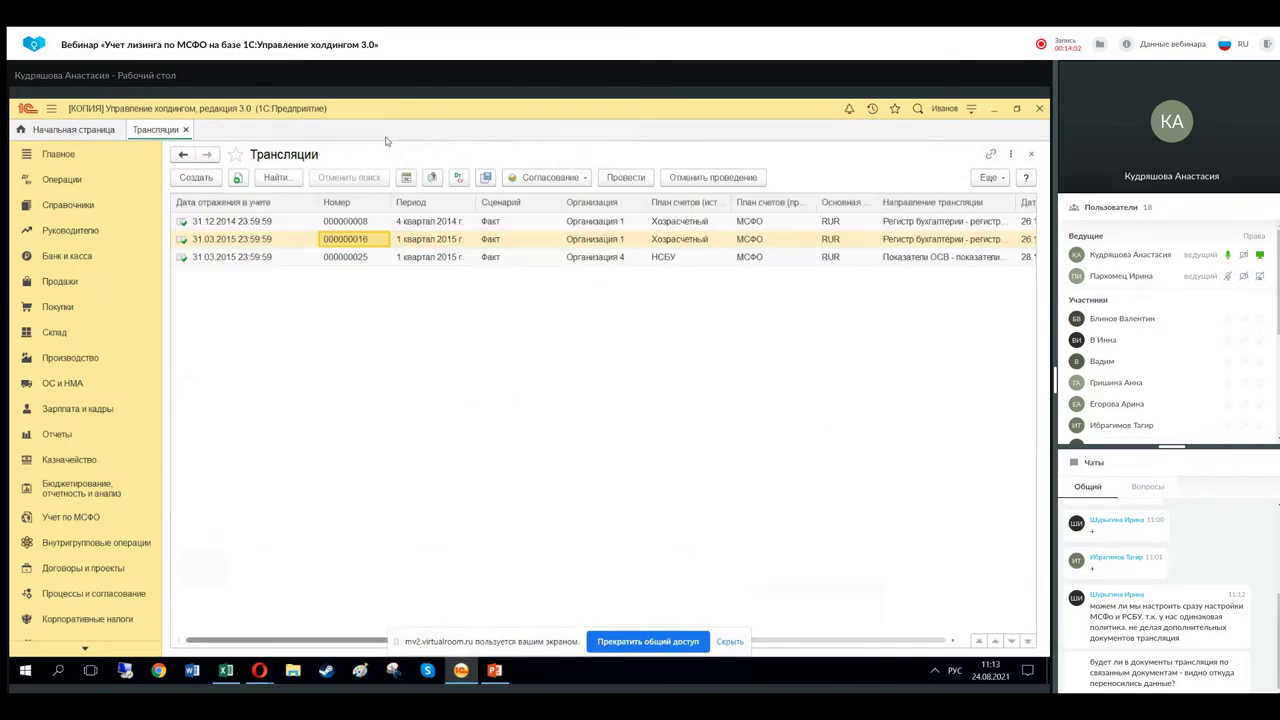
click(186, 130)
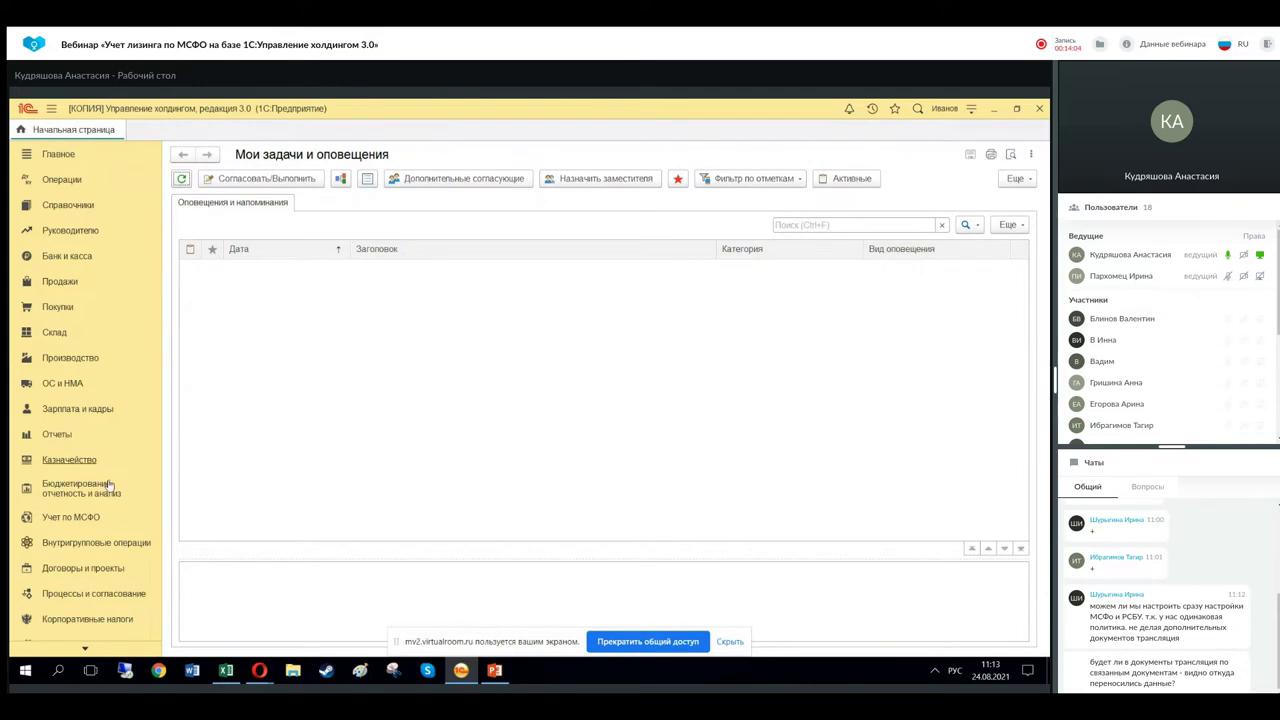
Open Документы по финансовым инструментам from Учет по МСФО and examine the document types available for creation.
click(84, 521)
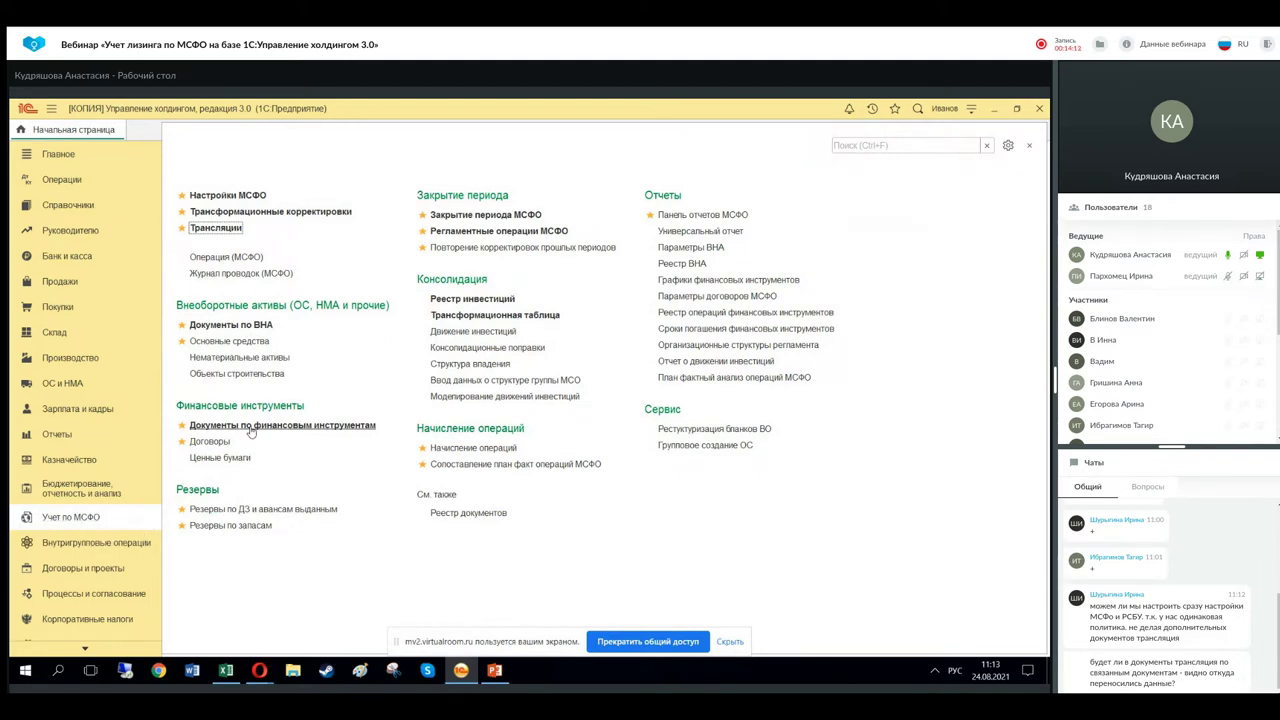
click(285, 426)
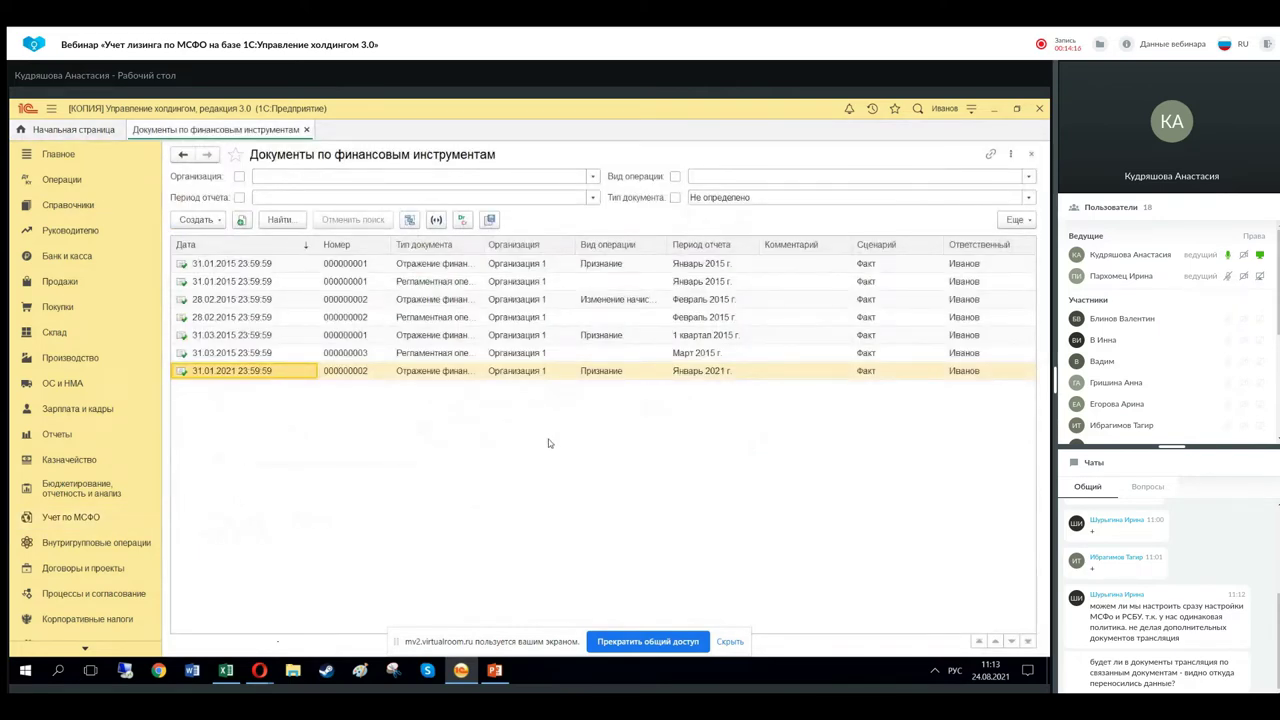
click(210, 221)
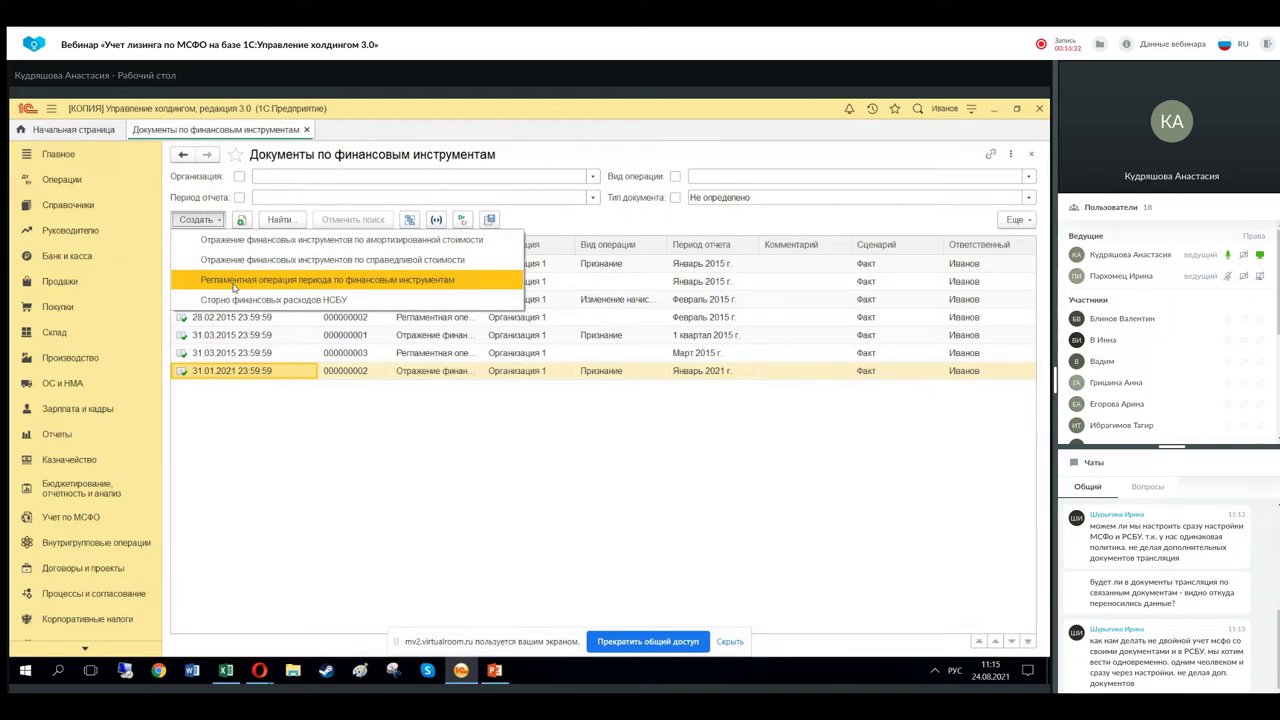
click(330, 455)
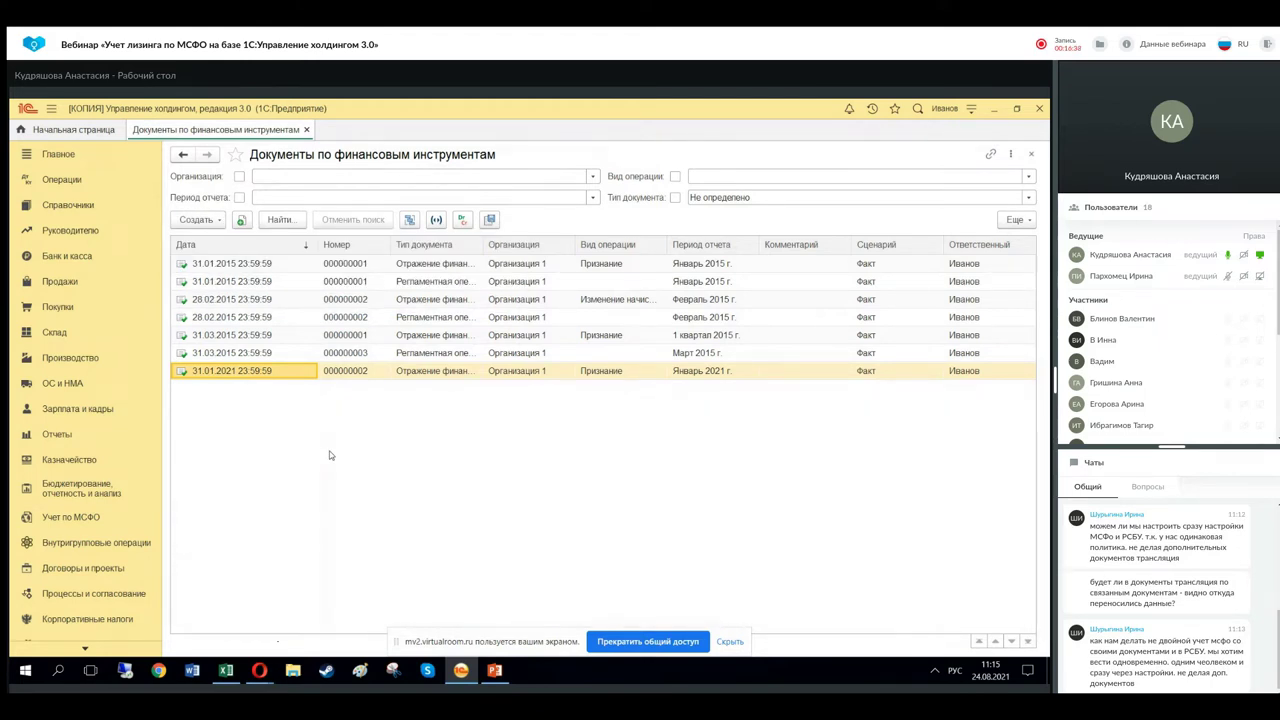
Open the Признание document for 1 квартал 2015 г. and examine the Сумма арендованных ВНА of the lease contract.
double_click(322, 342)
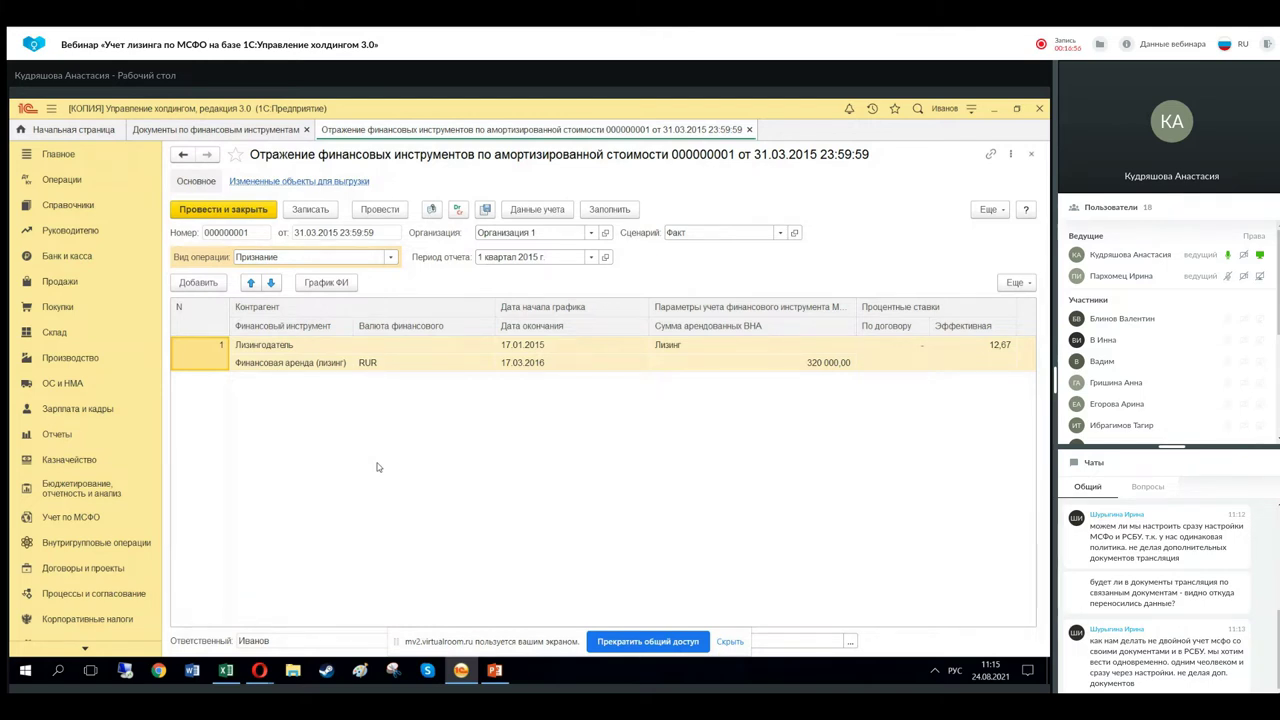
click(754, 366)
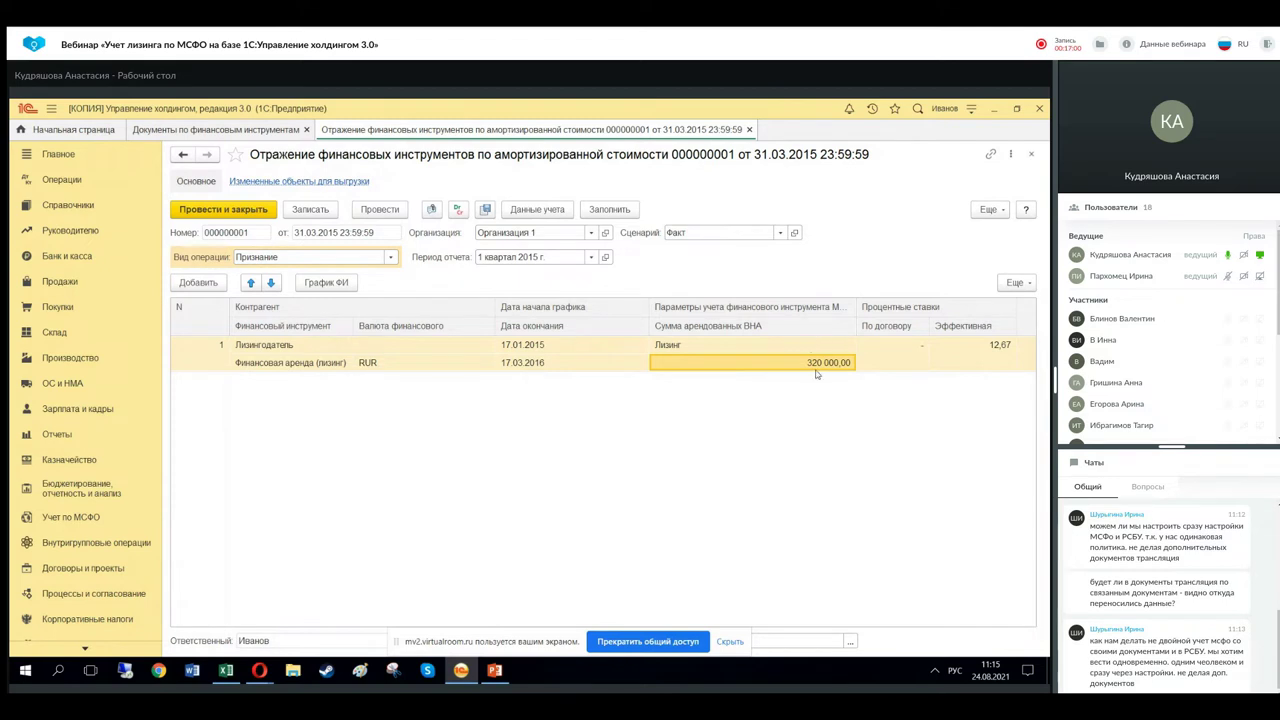
Examine the schedule's start and end dates and the effective interest rate of the lease line in the Признание document.
click(543, 348)
click(543, 364)
click(540, 349)
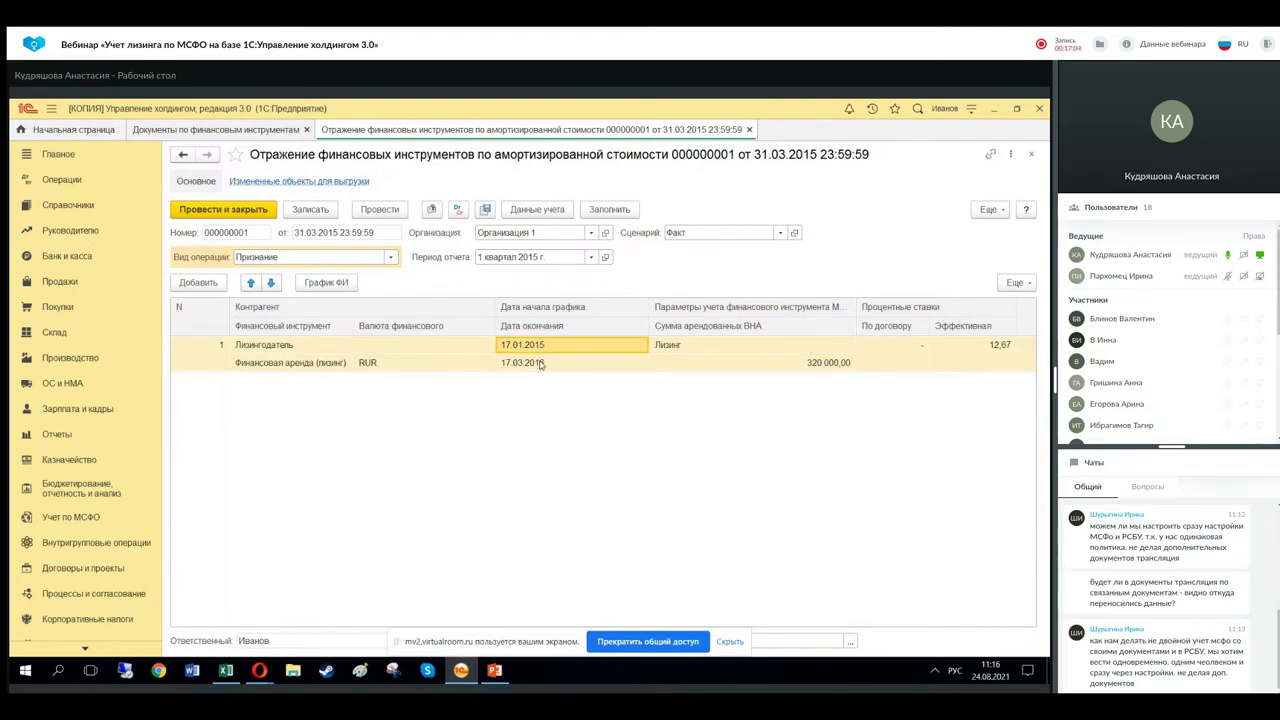
click(542, 366)
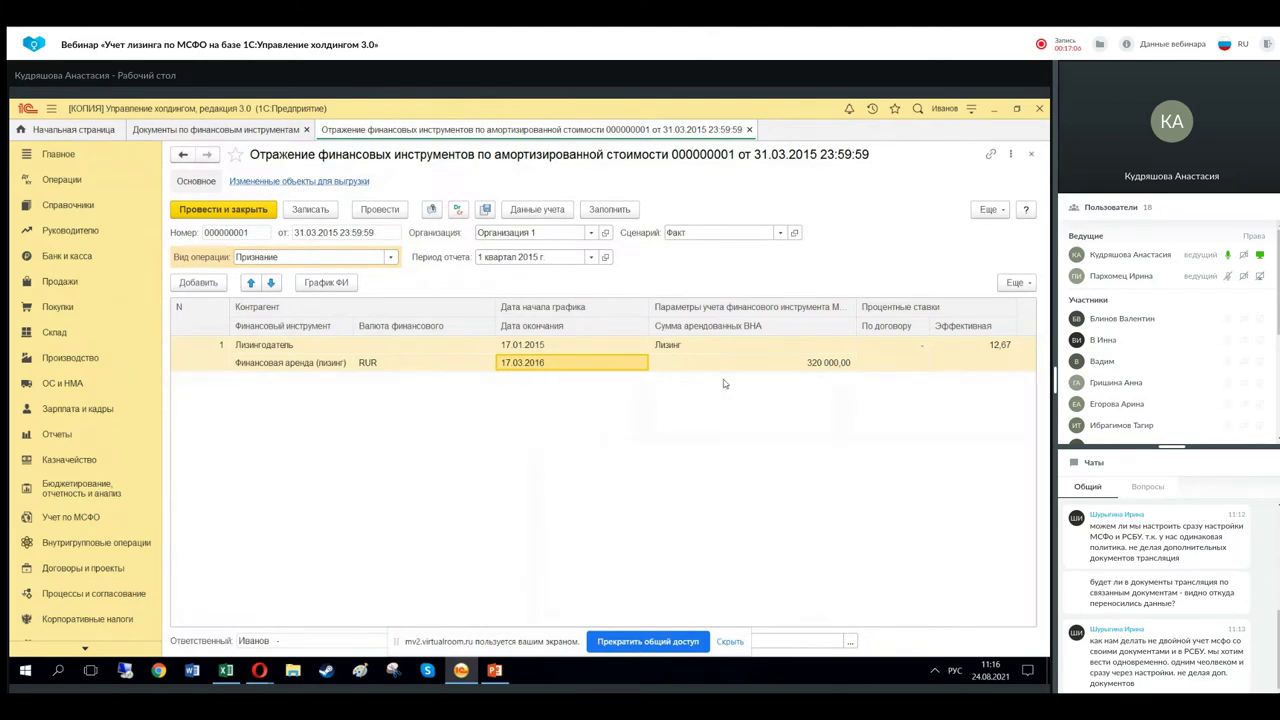
click(984, 363)
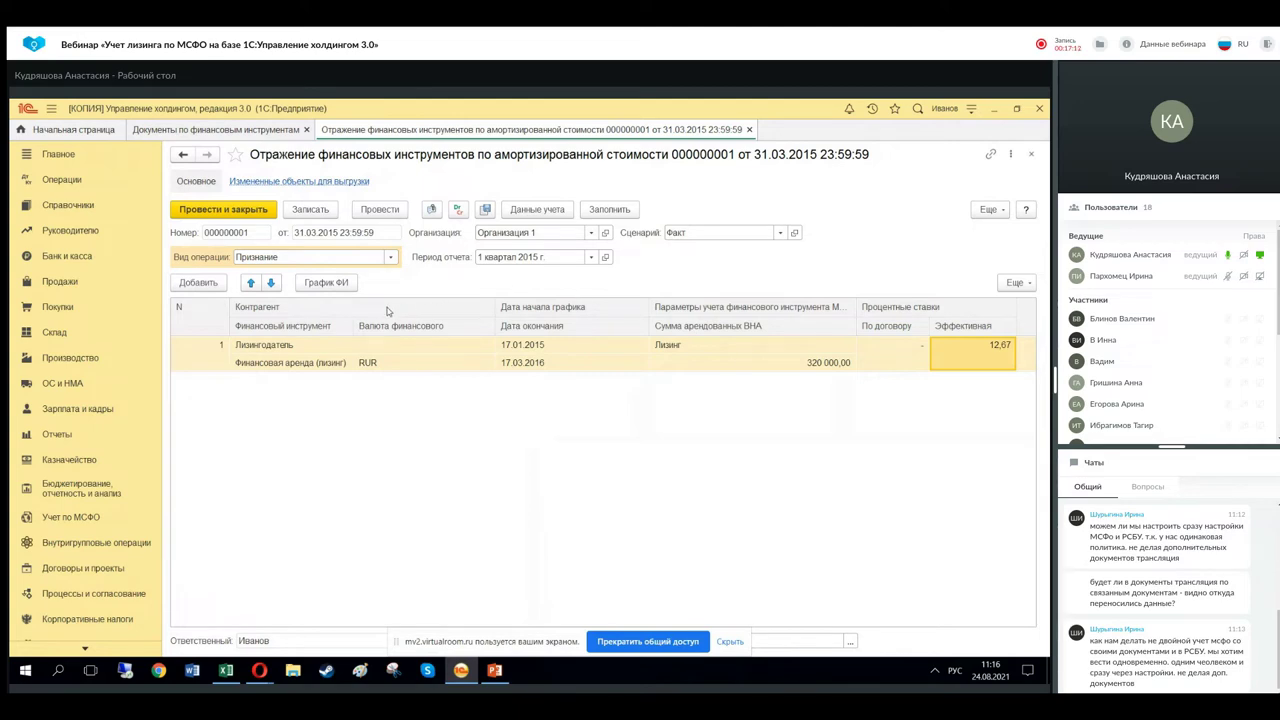
Open the lease's financial instrument schedule and examine its minimum lease payments, leased assets, payment loading option and instrument parameters.
click(331, 285)
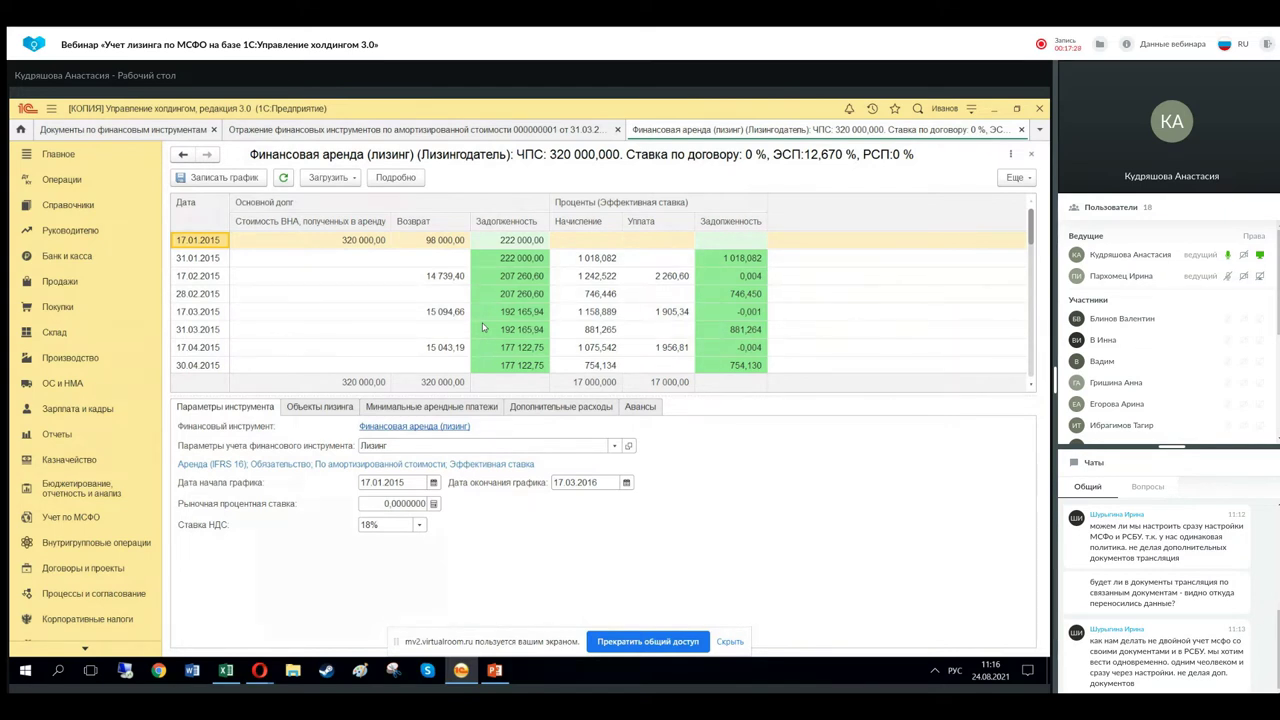
click(456, 410)
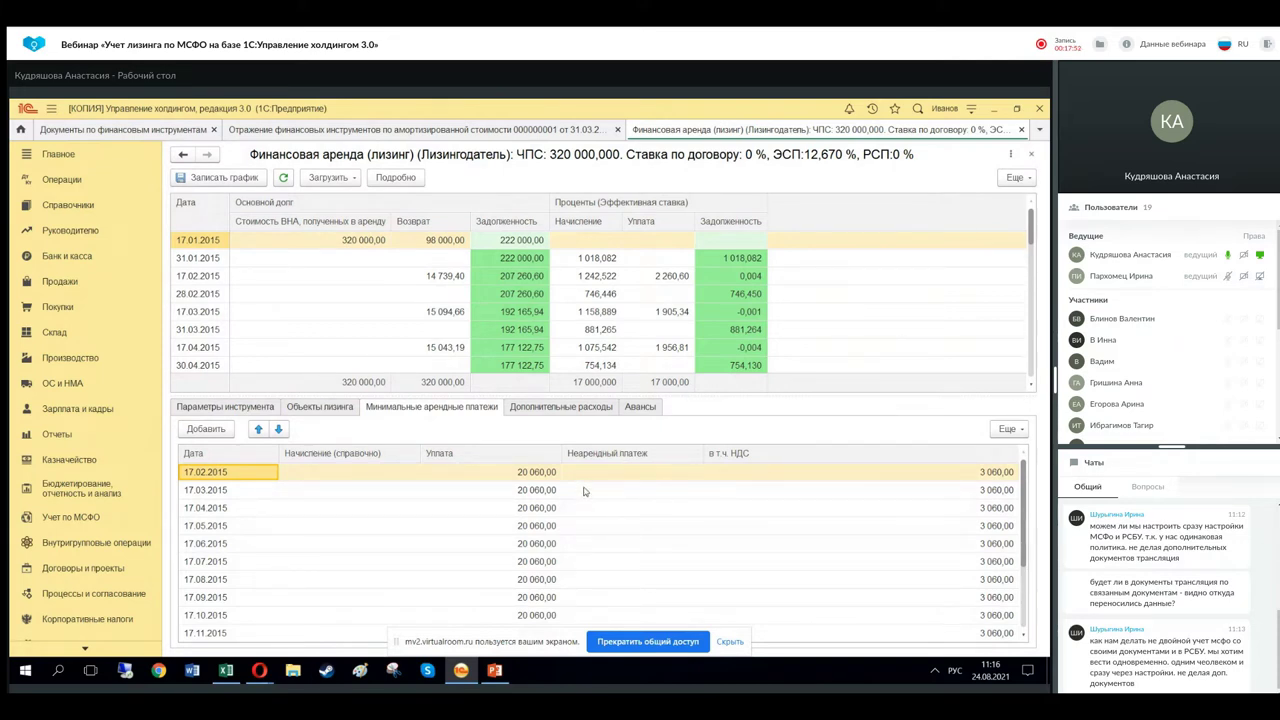
click(322, 408)
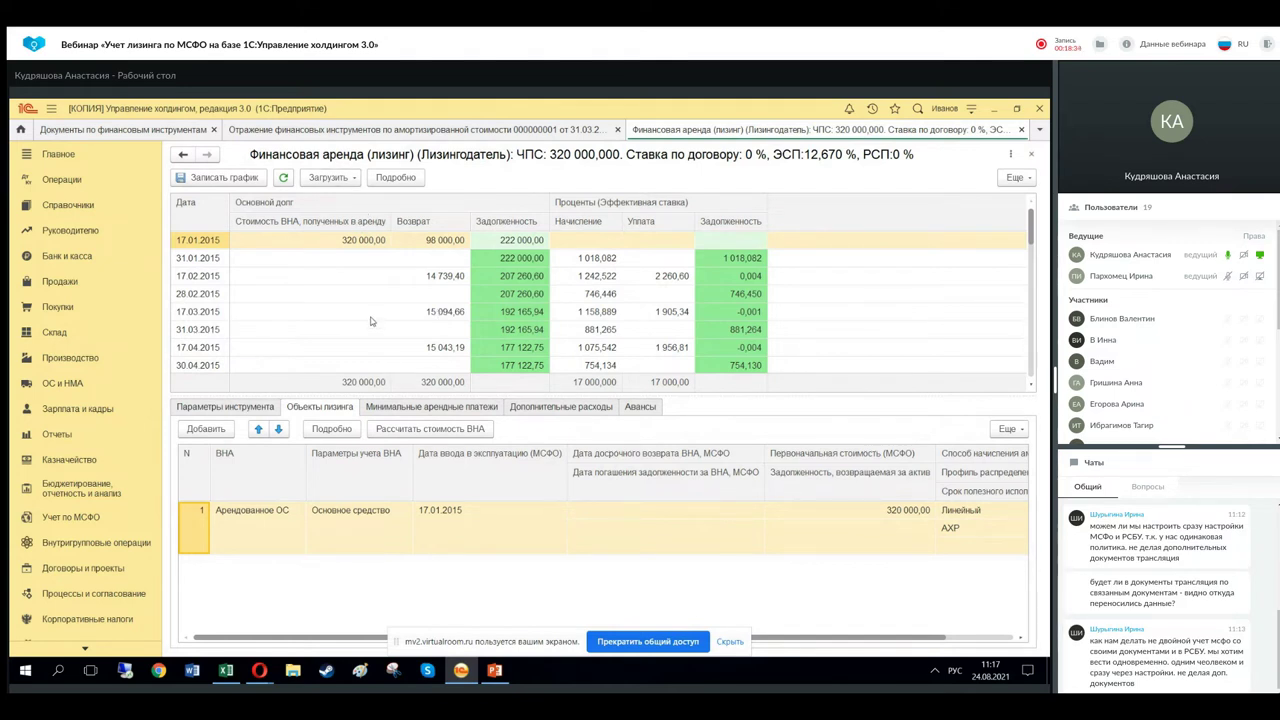
click(334, 179)
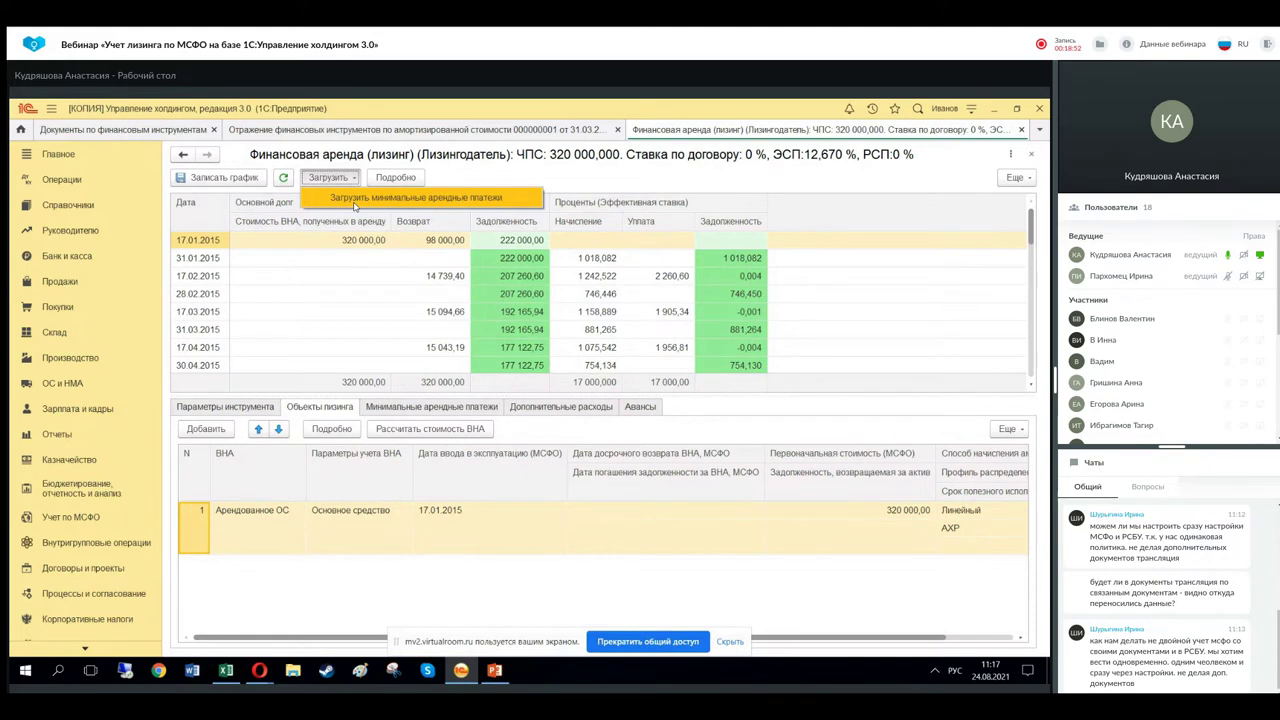
click(434, 408)
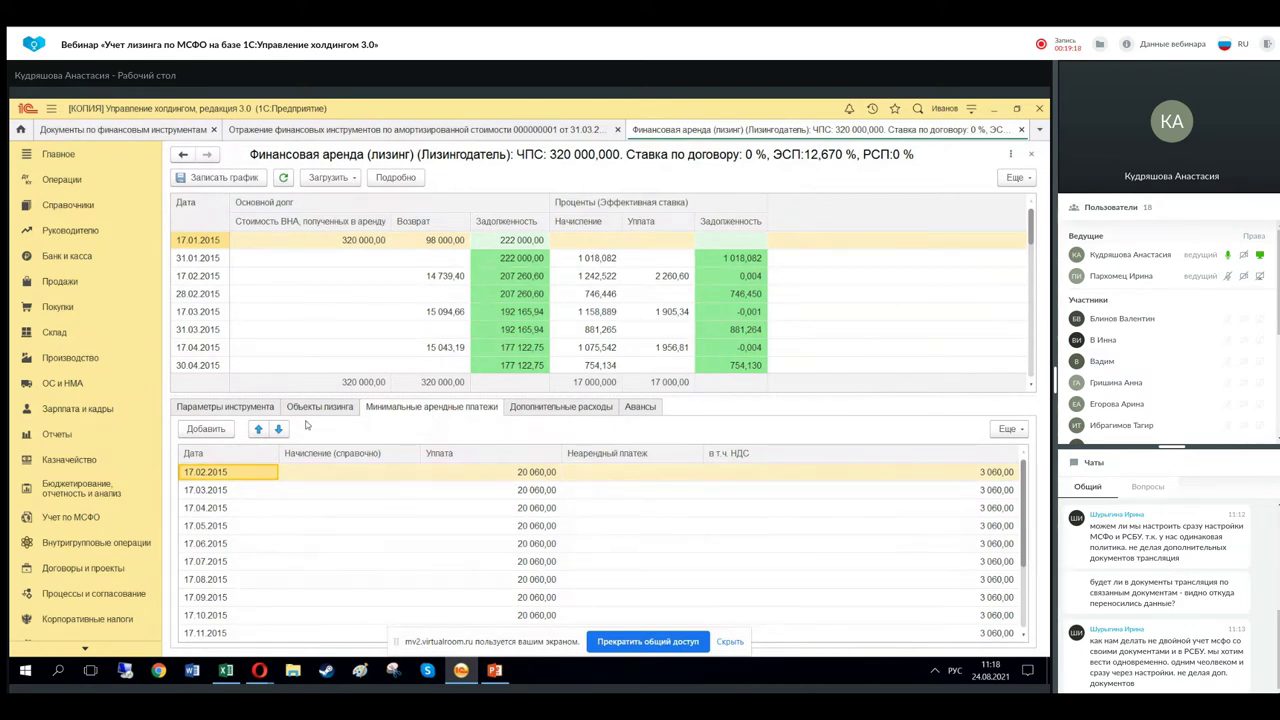
click(252, 408)
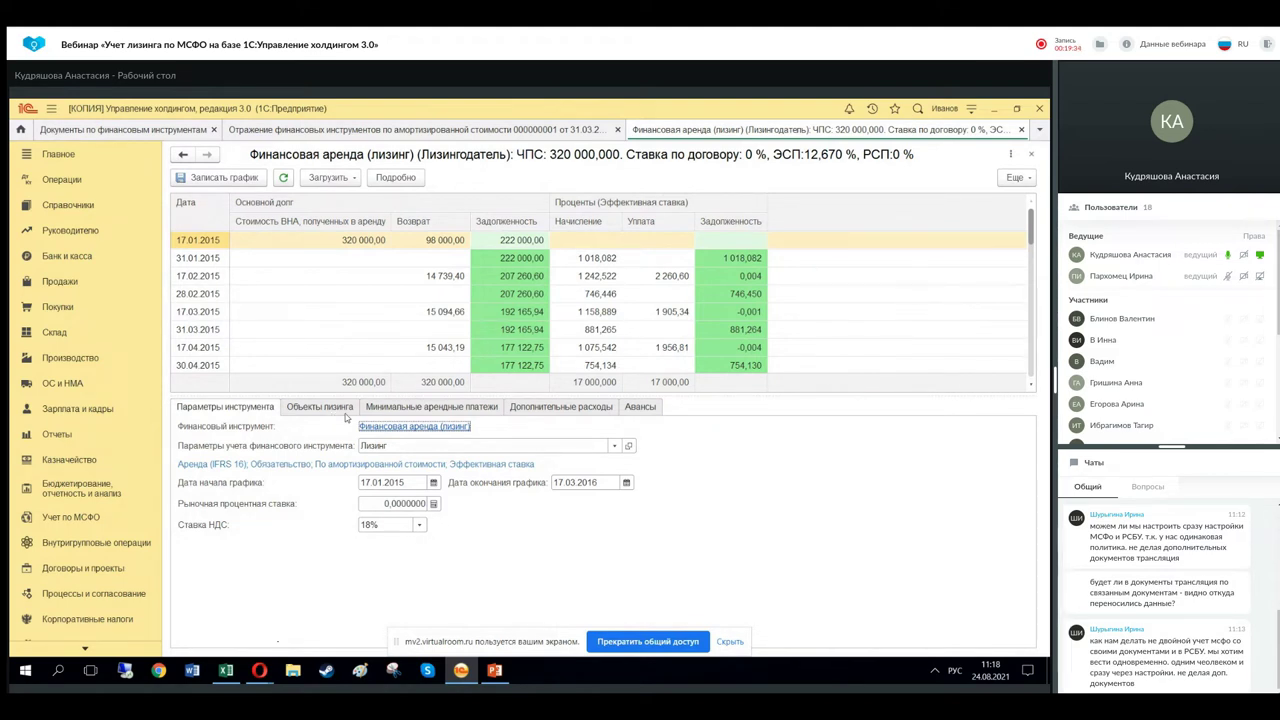
Add a trial row to the schedule's Дополнительные расходы and examine the available Тип платежа options.
click(556, 408)
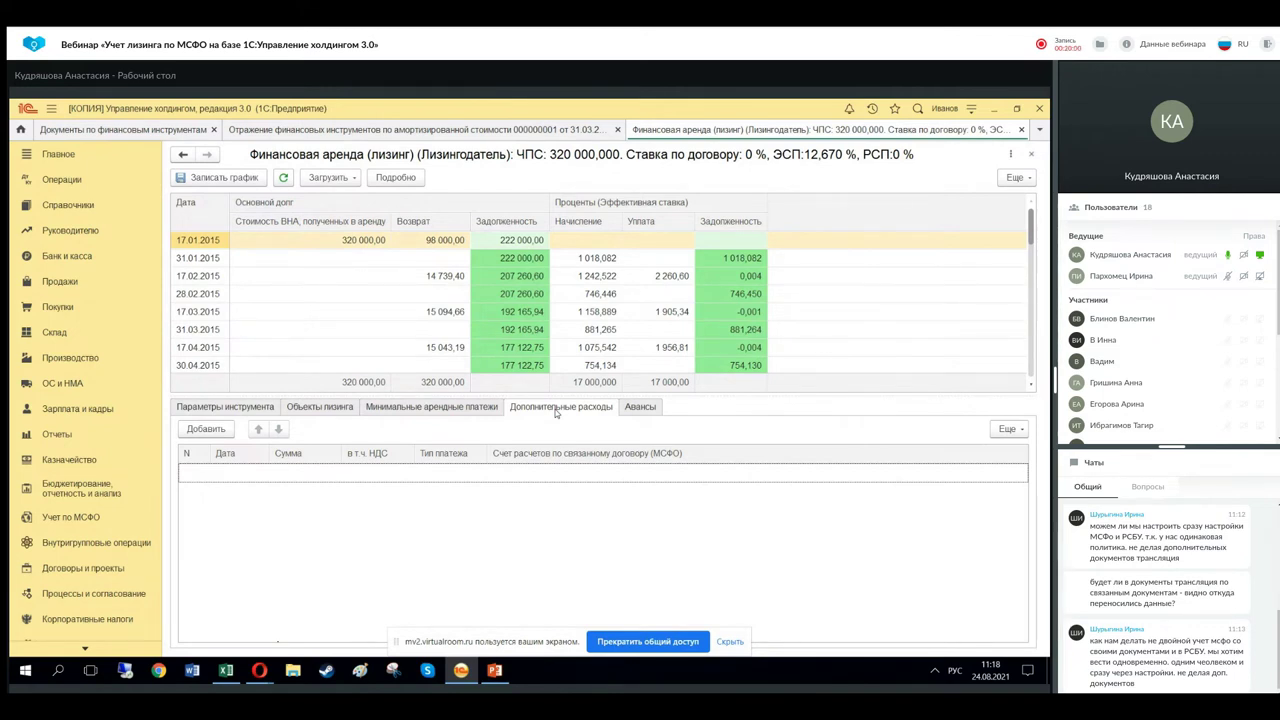
click(220, 432)
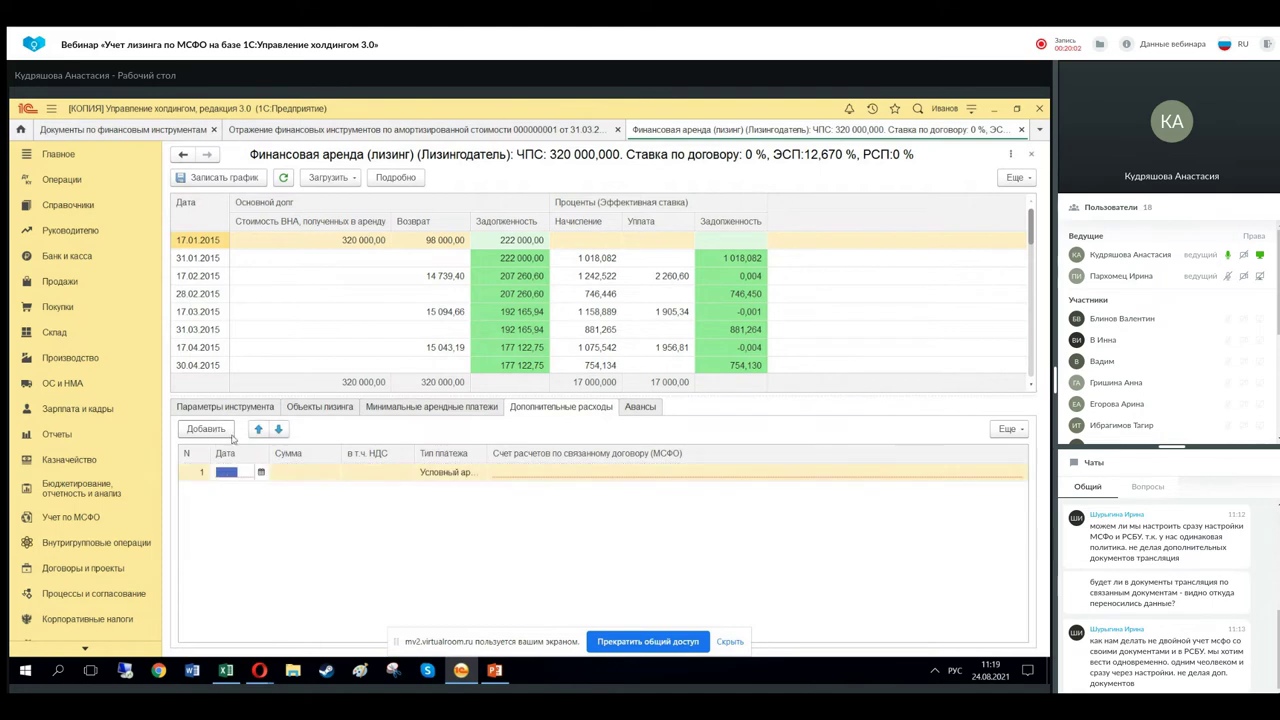
click(474, 477)
click(477, 474)
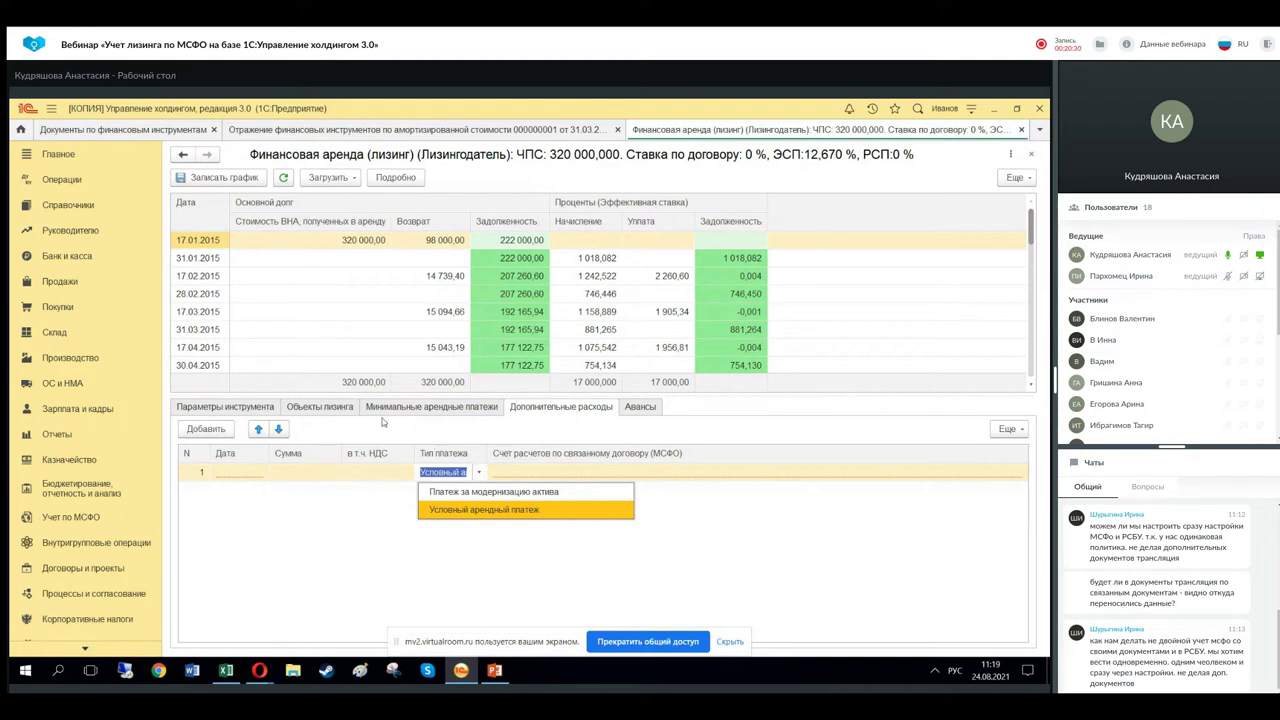
Review the schedule's Объекты лизинга, and close the schedule and the Признание document.
click(336, 413)
click(336, 410)
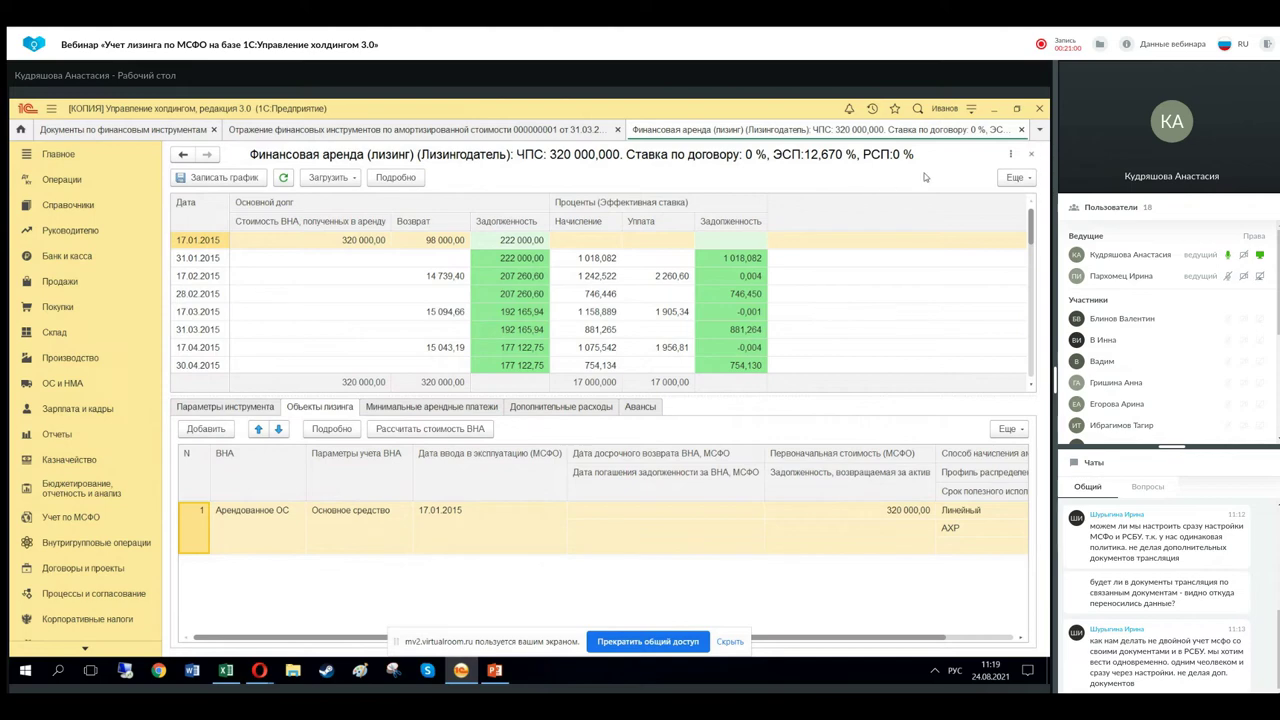
click(1022, 130)
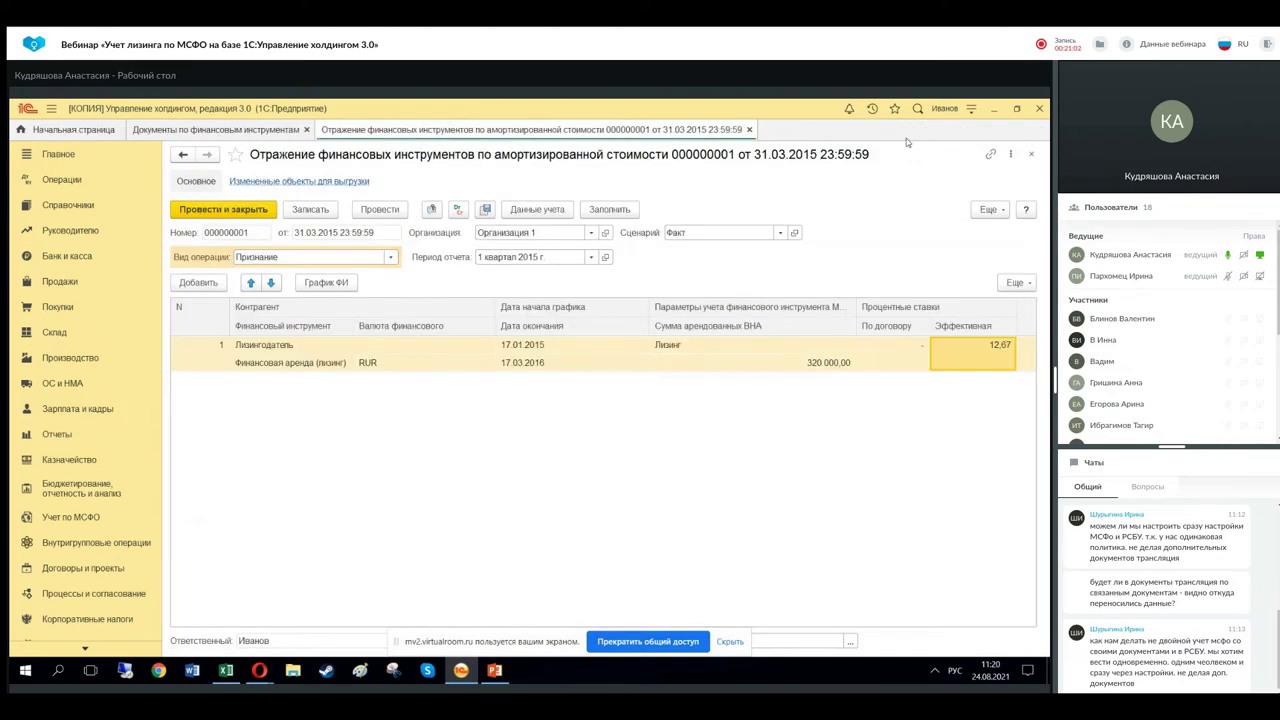
click(749, 130)
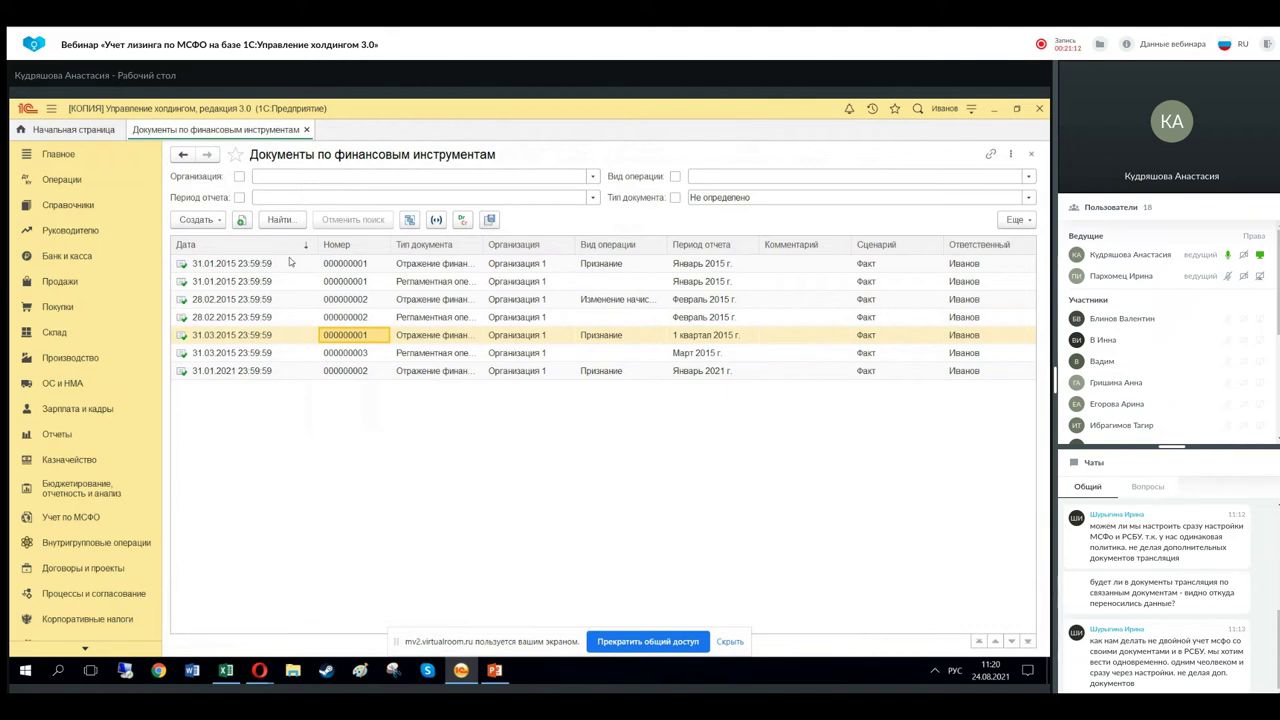
Open the Регламентная операция document for Март 2015 г., examine its МСФО entries and Расчетные данные финансовых инструментов, and close the movements.
click(336, 355)
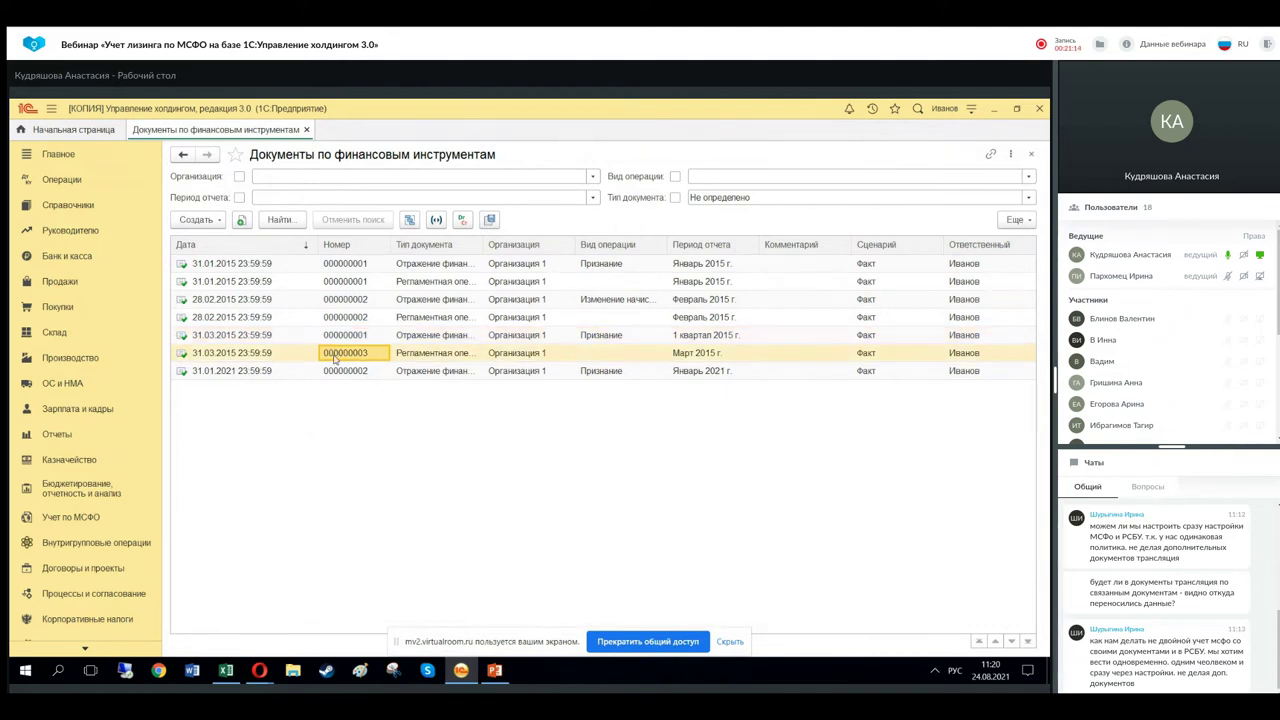
double_click(336, 355)
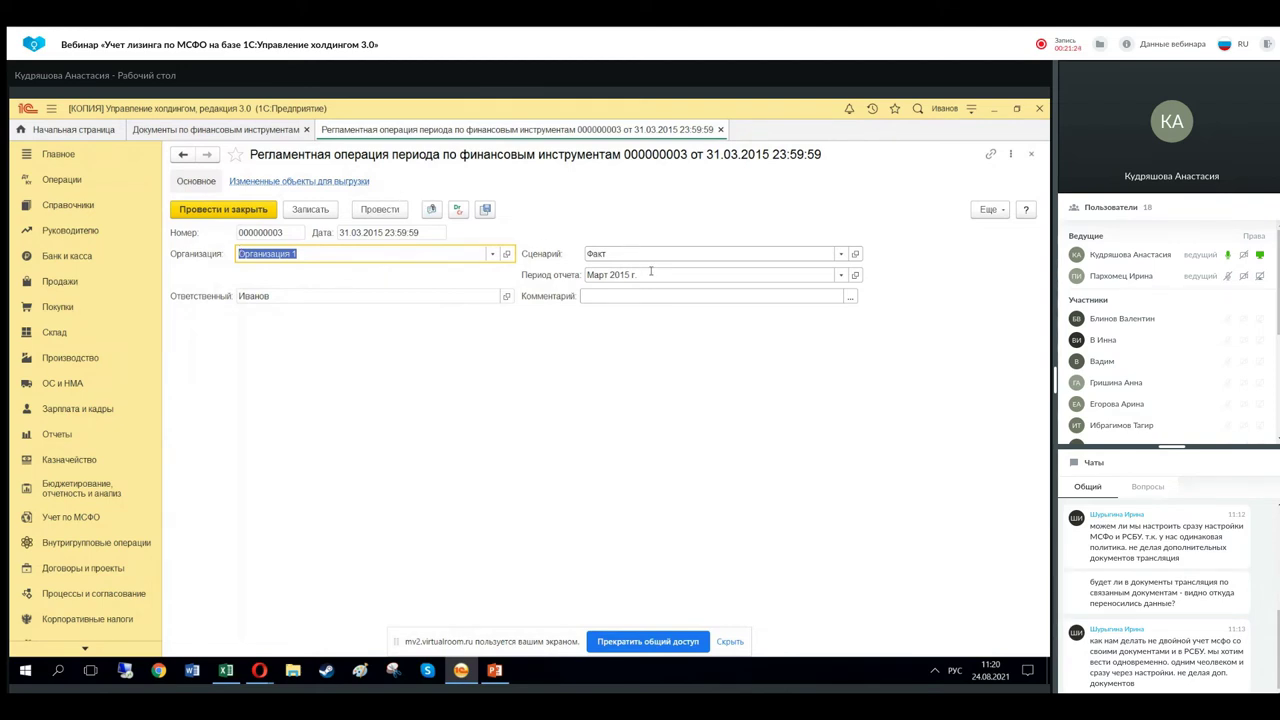
click(458, 210)
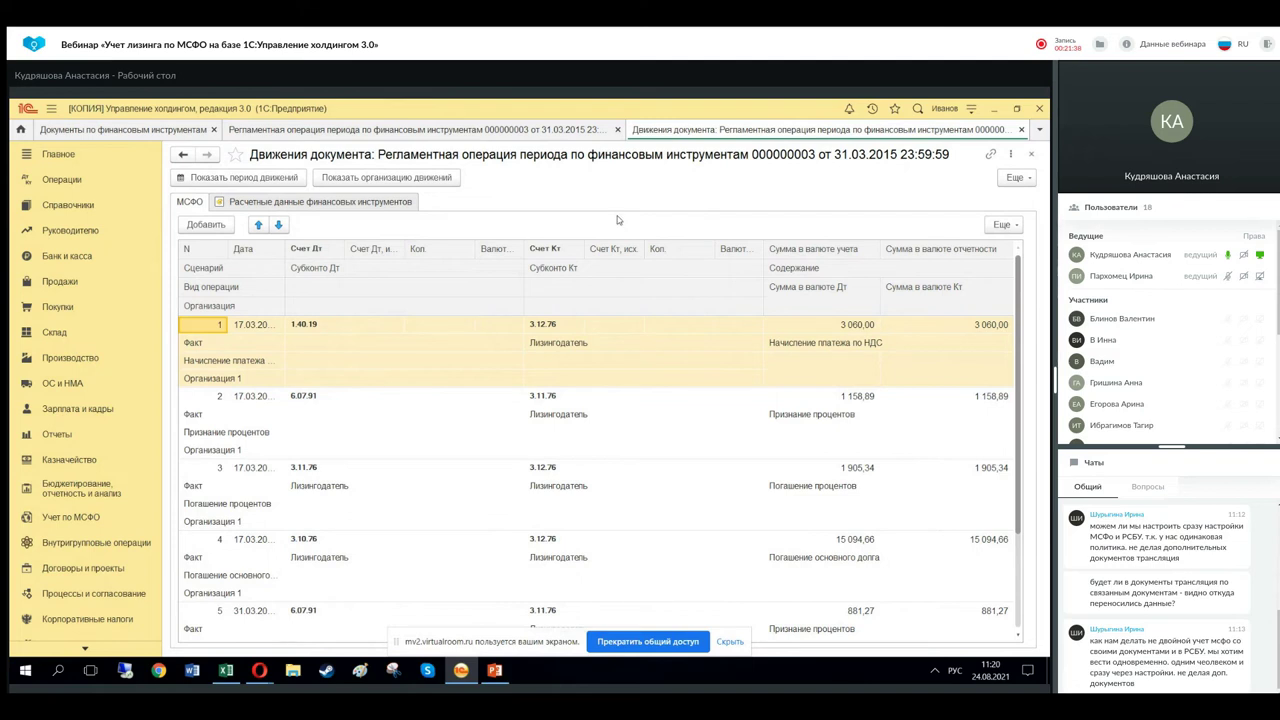
click(374, 201)
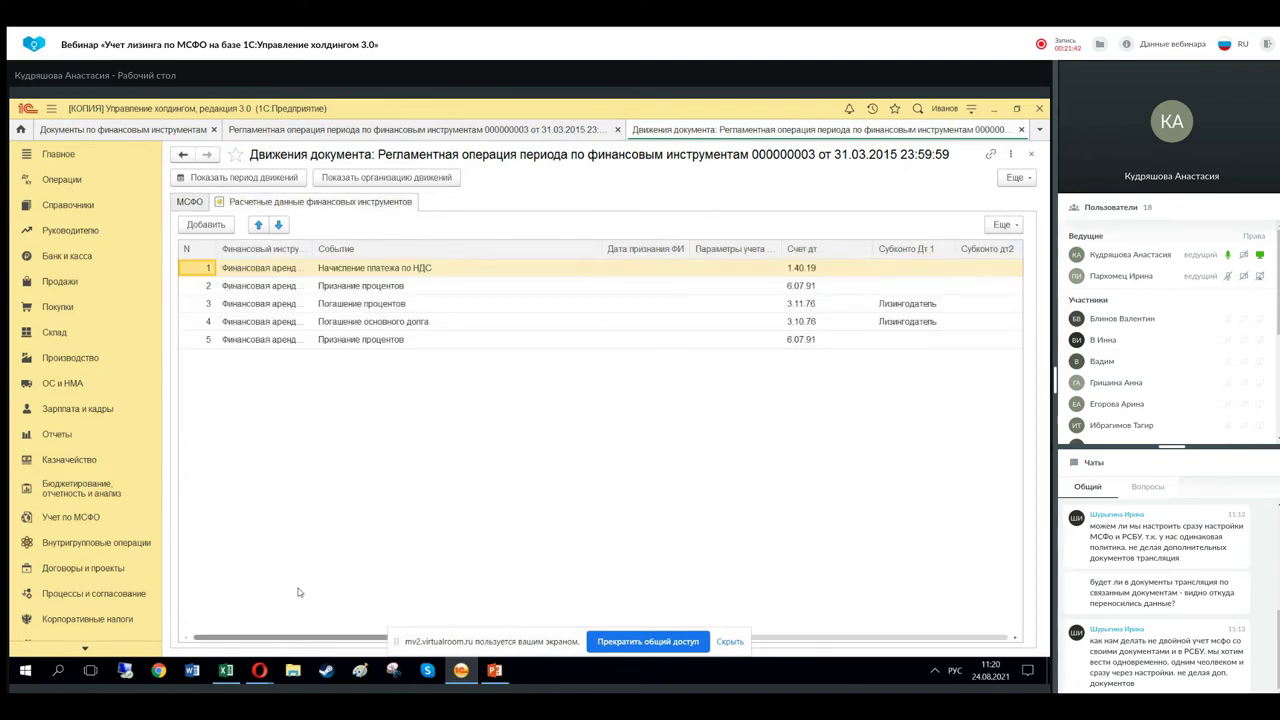
mouse_move(302, 643)
mouse_down()
mouse_move(783, 650)
mouse_move(291, 635)
mouse_up()
click(1020, 131)
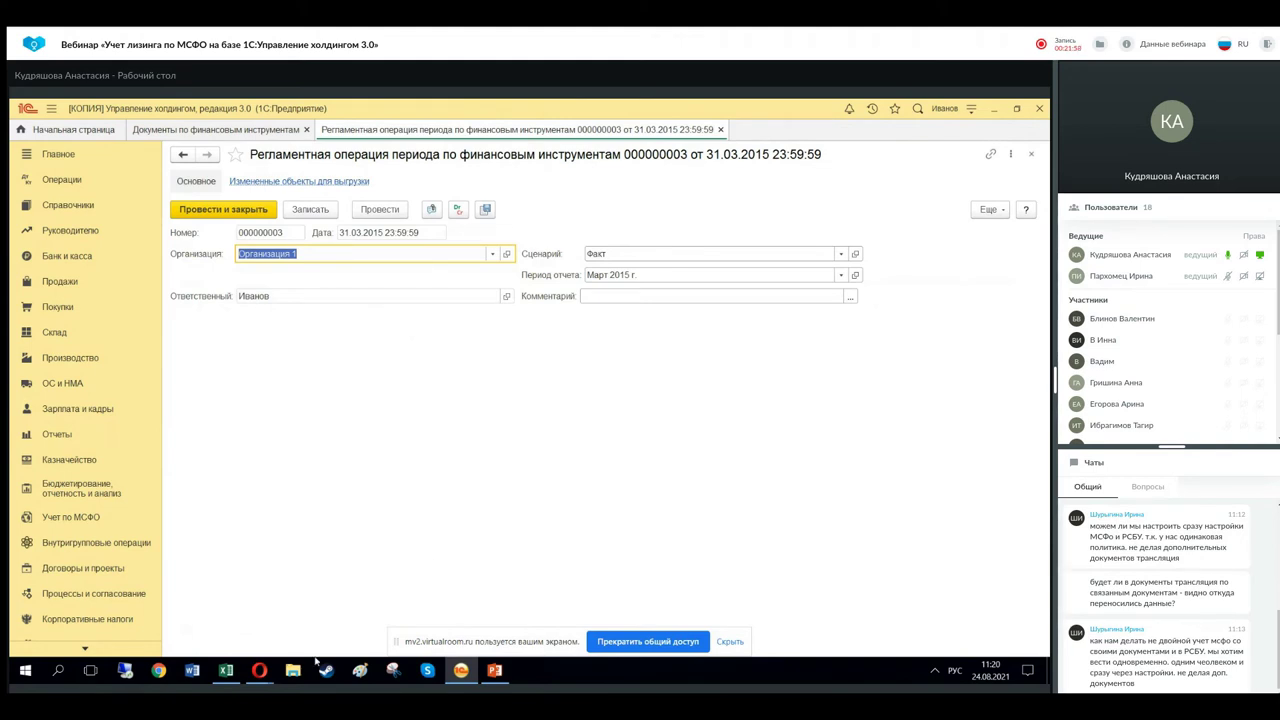
Switch to the webinar room in Opera and read the participants' questions in the Общий chat.
mouse_move(270, 679)
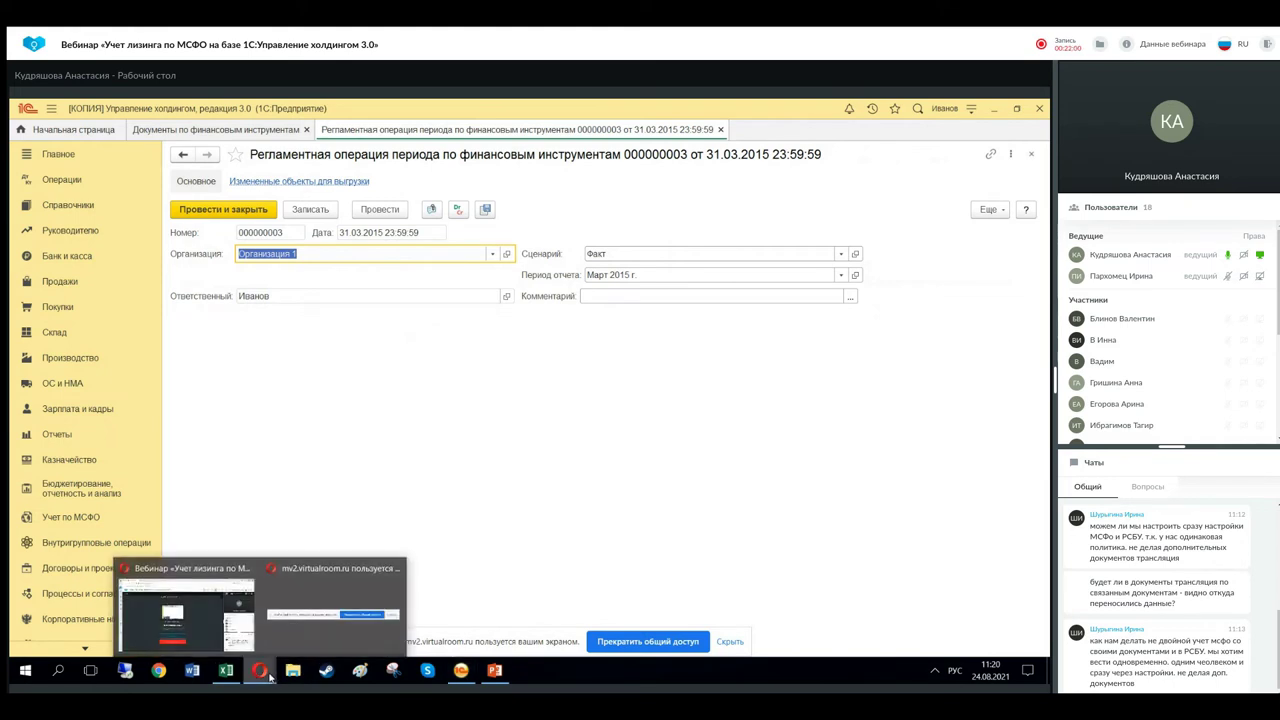
click(205, 626)
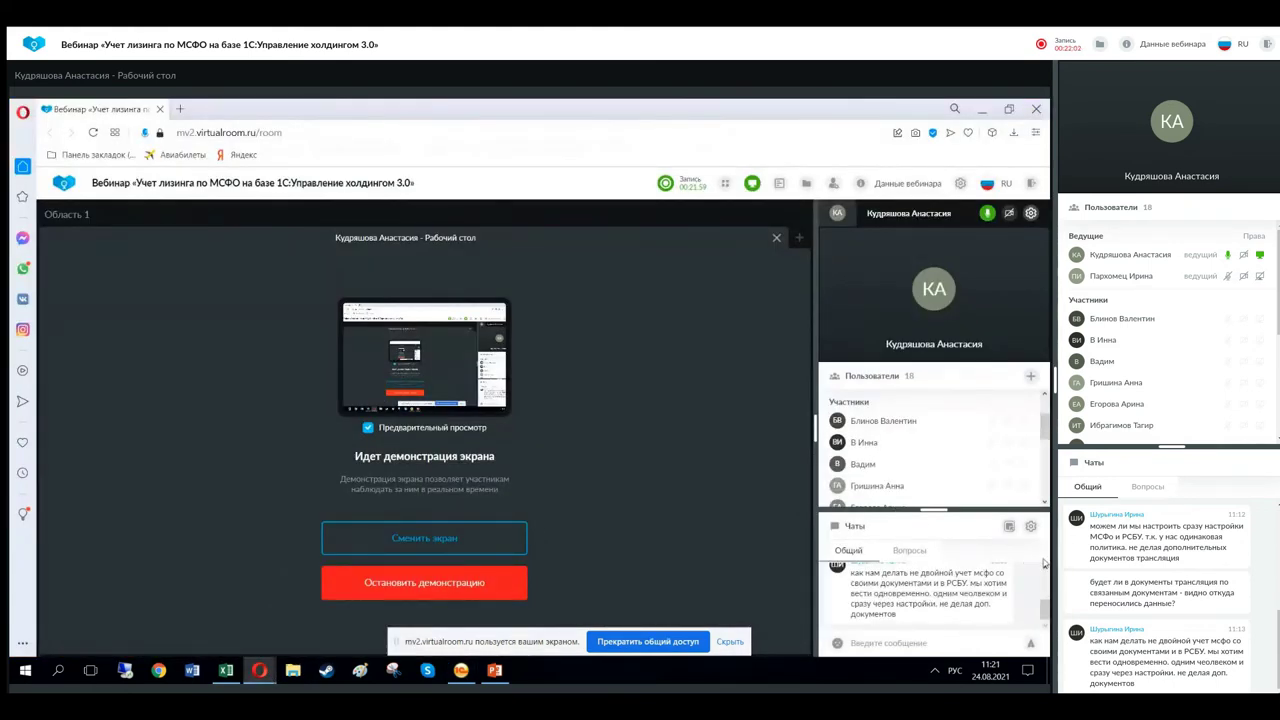
drag(1046, 620, 1046, 582)
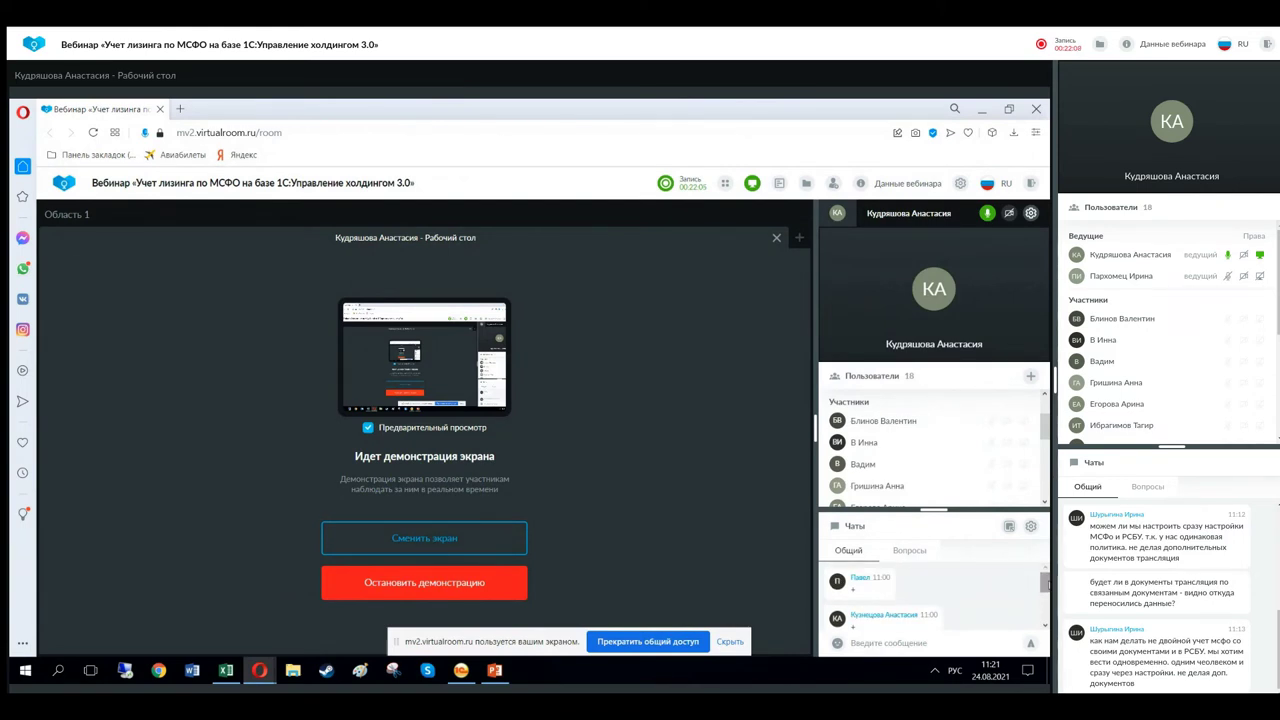
click(1045, 627)
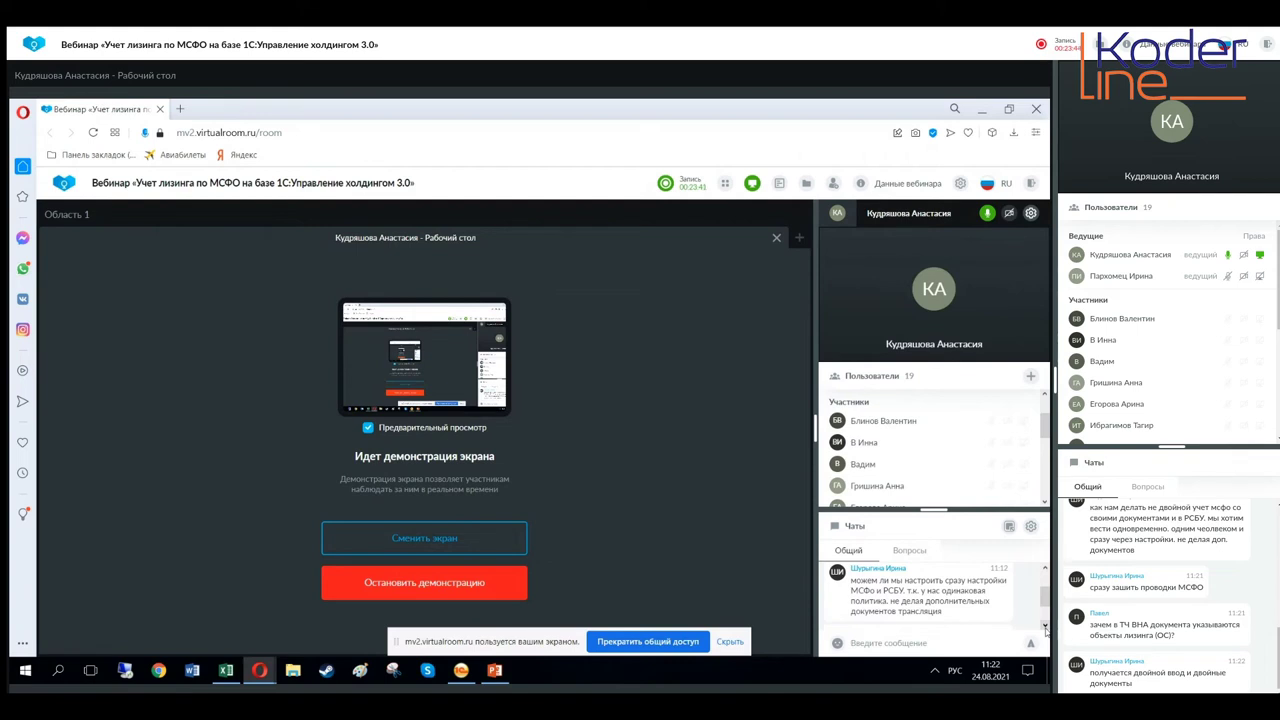
click(1046, 627)
click(1046, 627)
click(1046, 627)
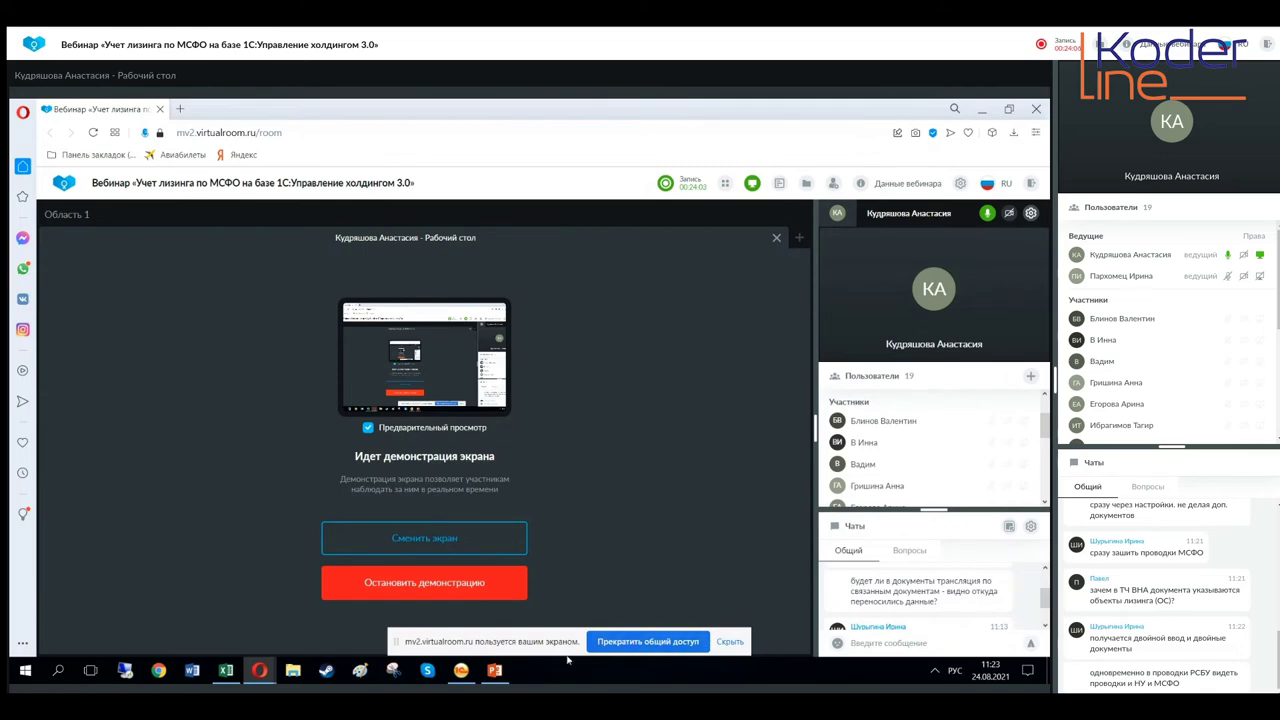
Switch back to 1C:Управление холдингом and close the Регламентная операция document and the Документы по финансовым инструментам list.
click(463, 672)
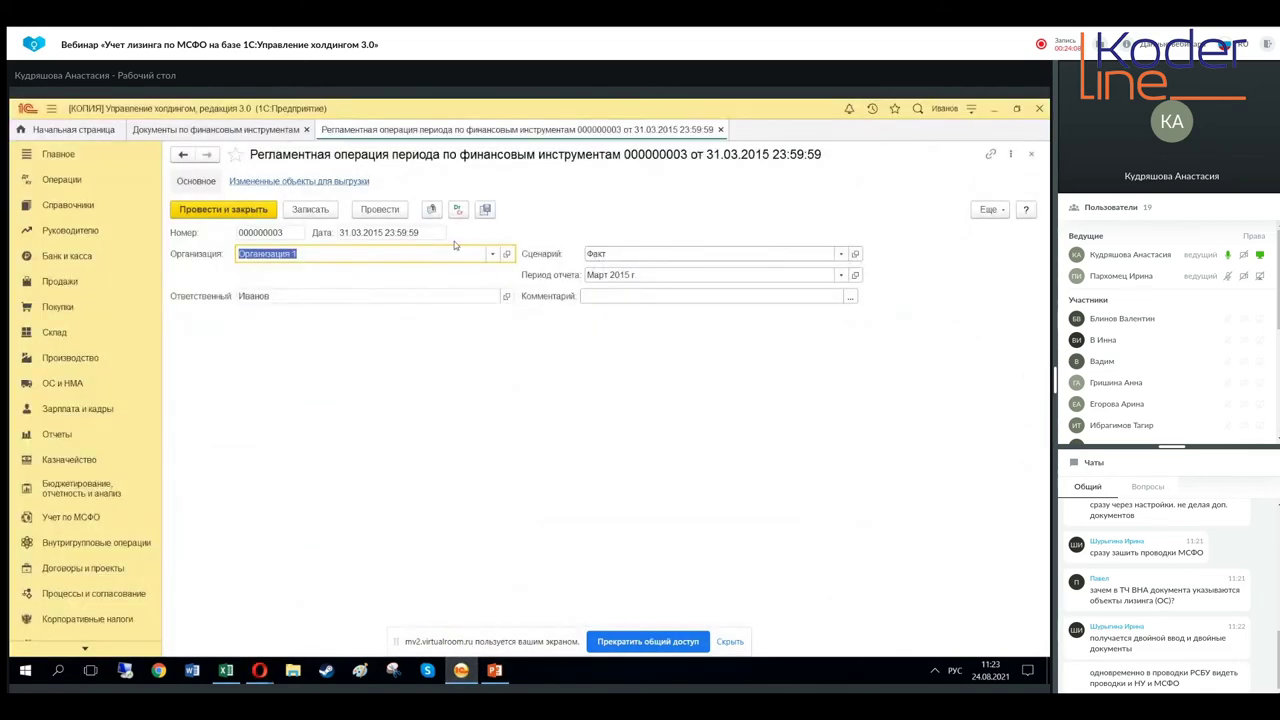
click(720, 130)
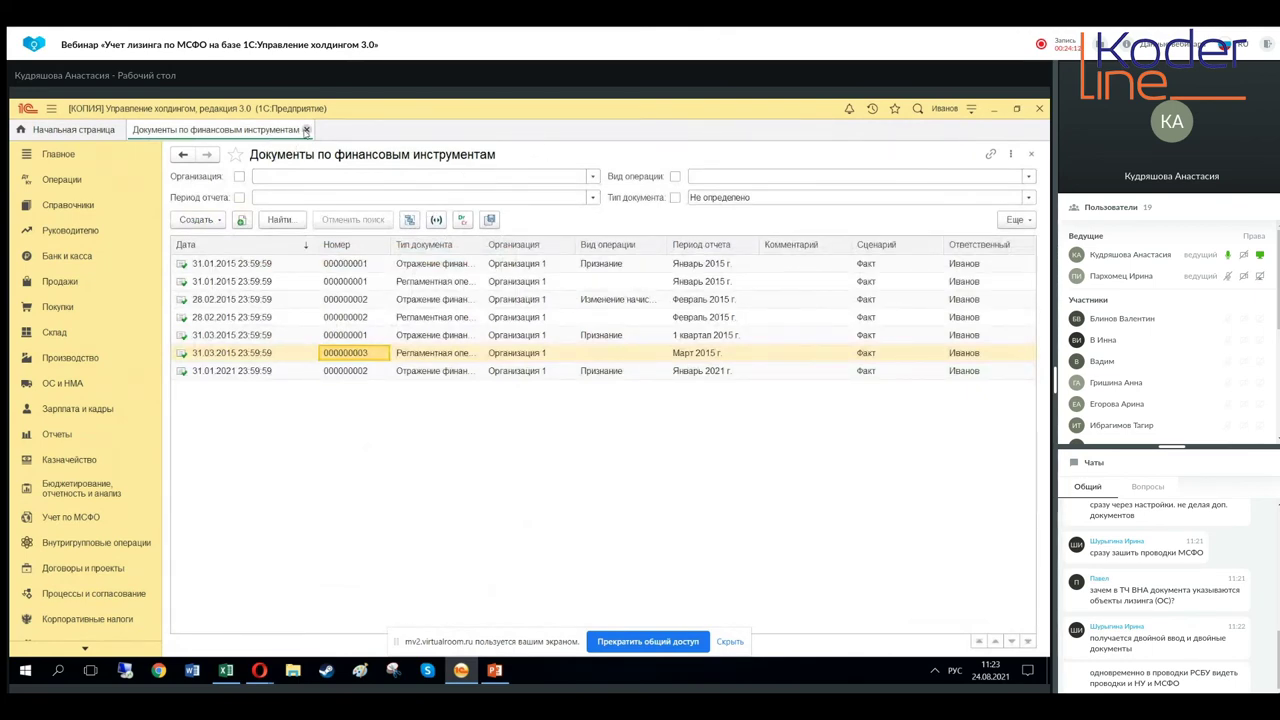
click(306, 130)
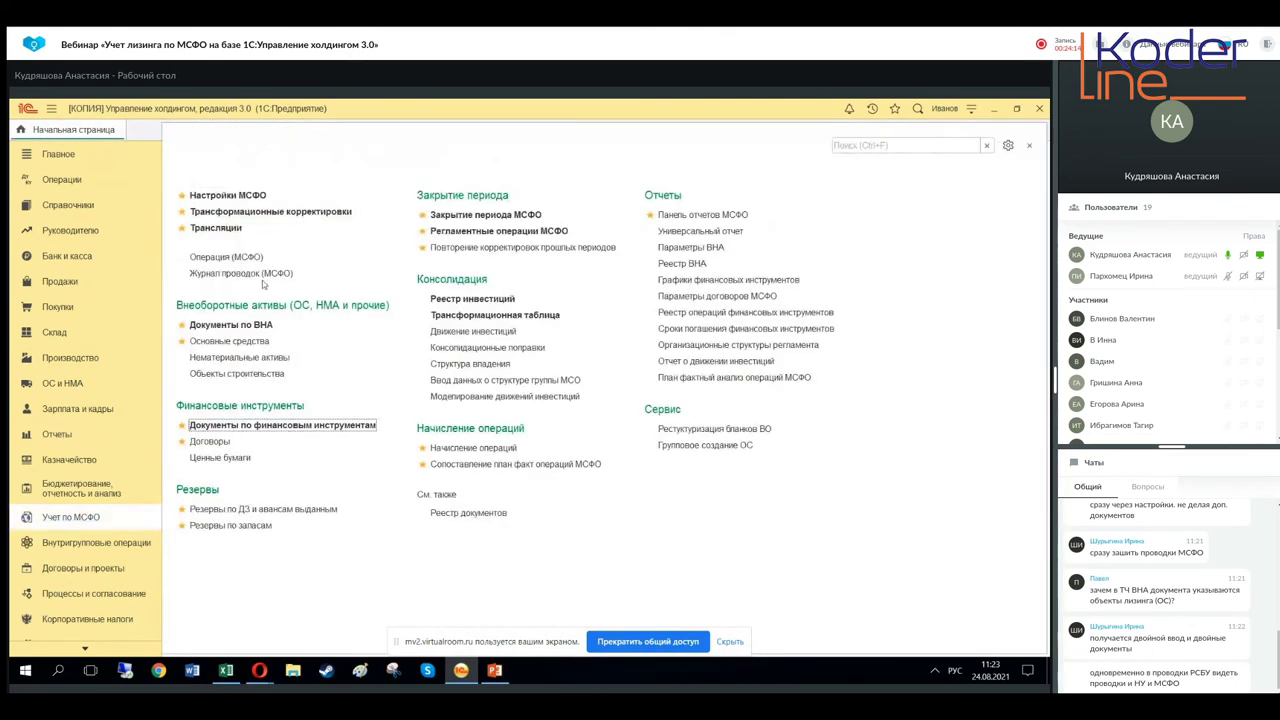
Open the Трансляция document of 26.10.2020 16:07:32 and examine the IFRS and source debit and credit accounts of its first entry.
click(227, 229)
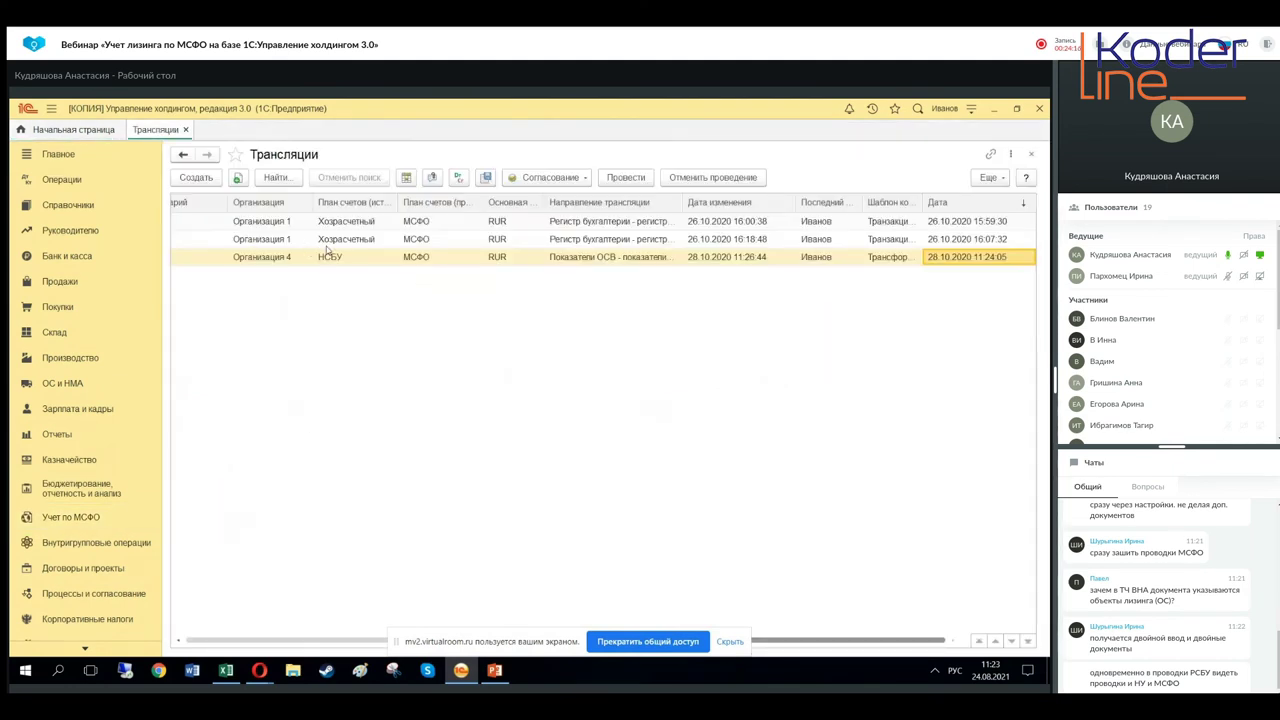
drag(333, 641, 230, 640)
double_click(300, 239)
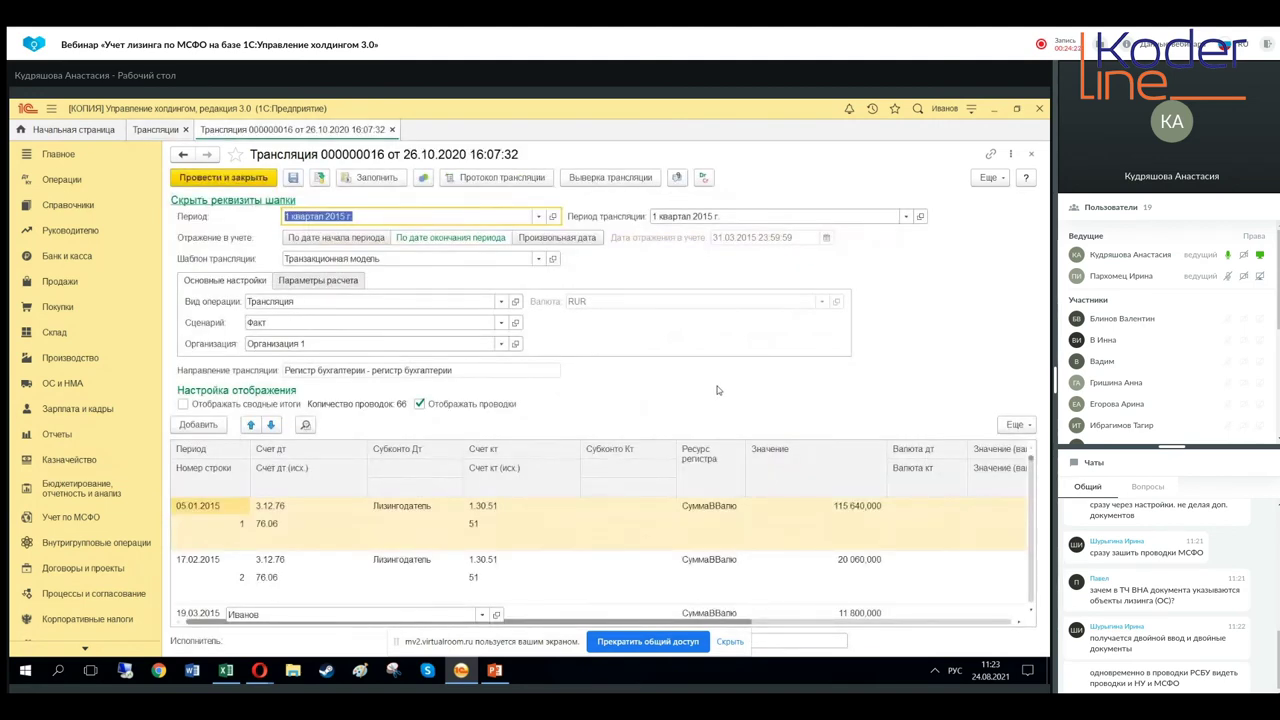
click(514, 509)
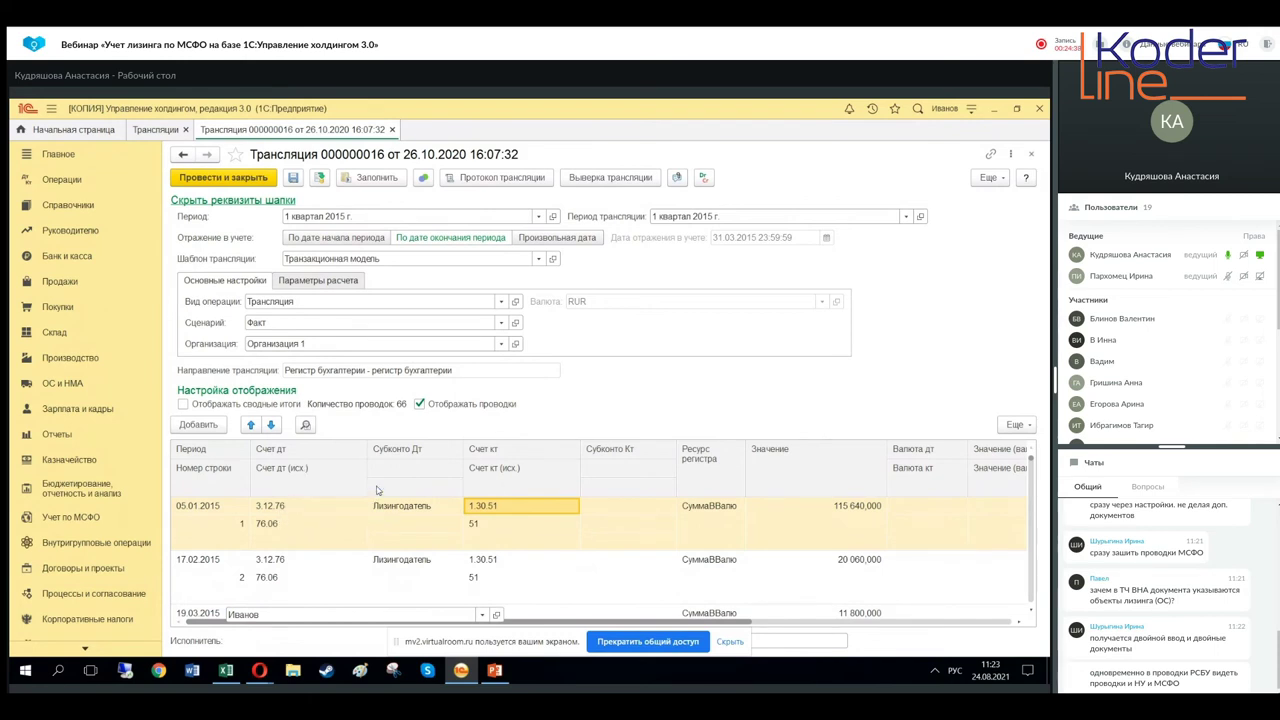
click(297, 532)
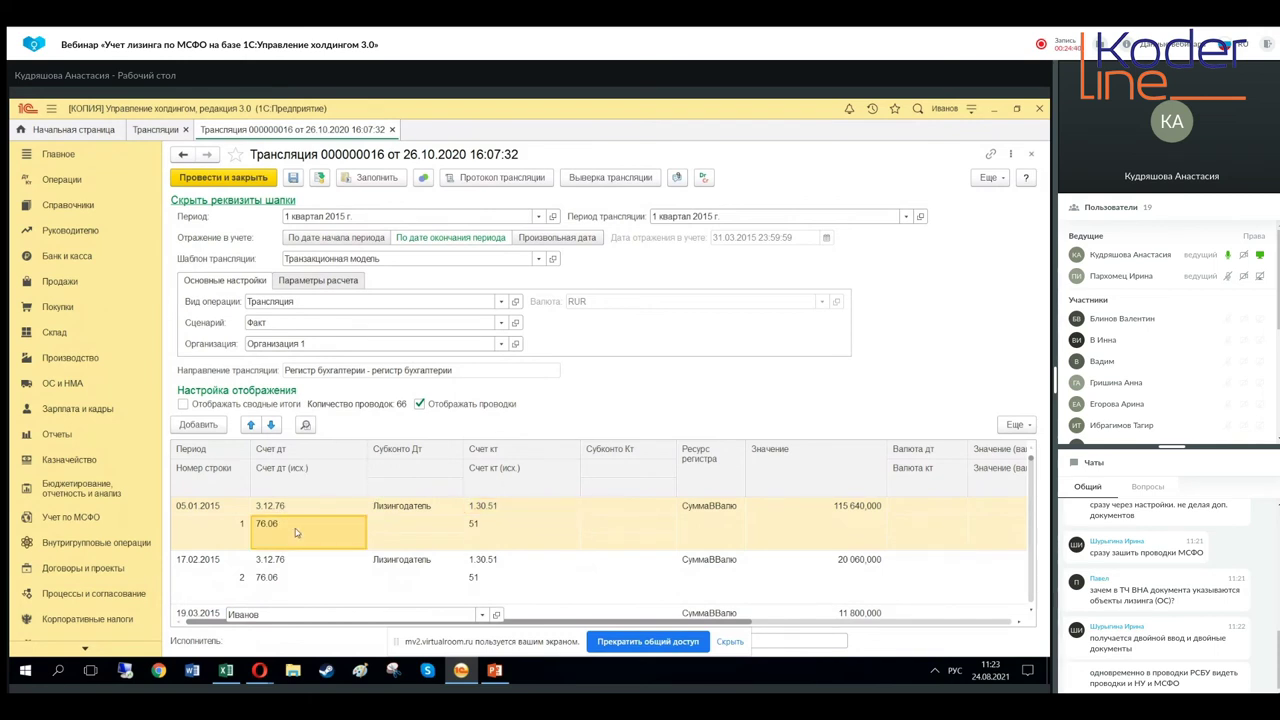
click(300, 510)
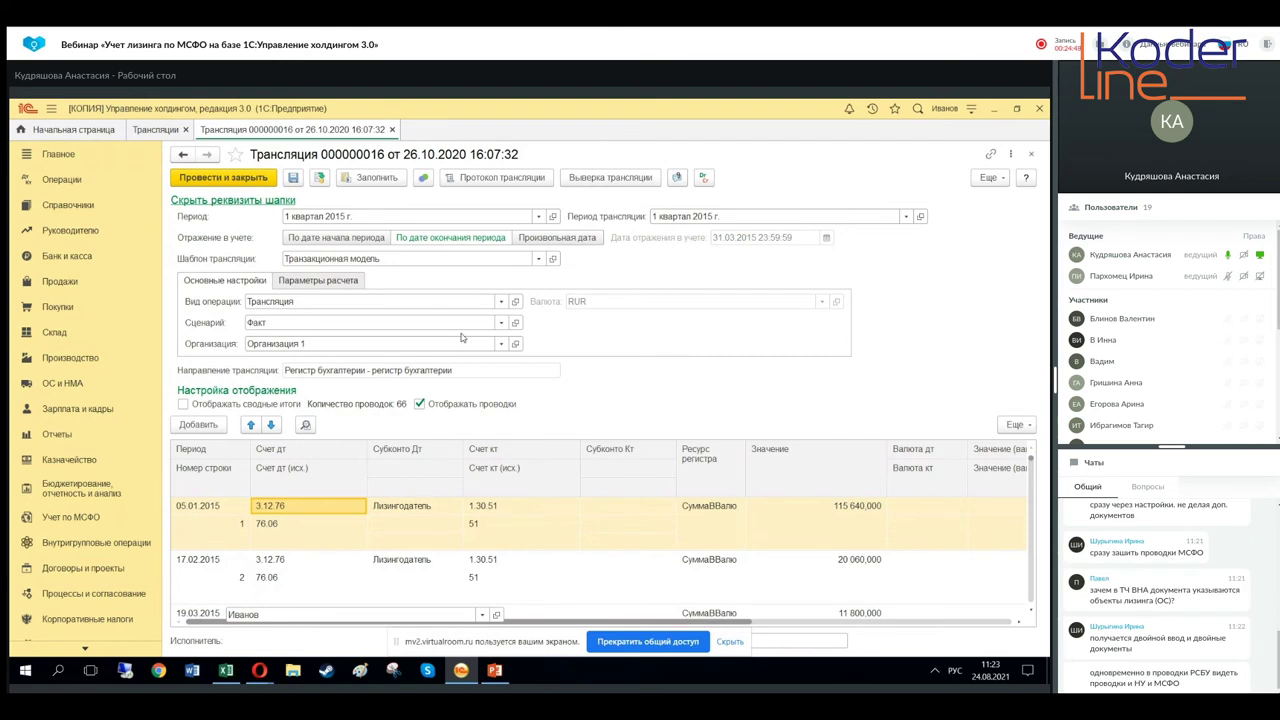
click(520, 528)
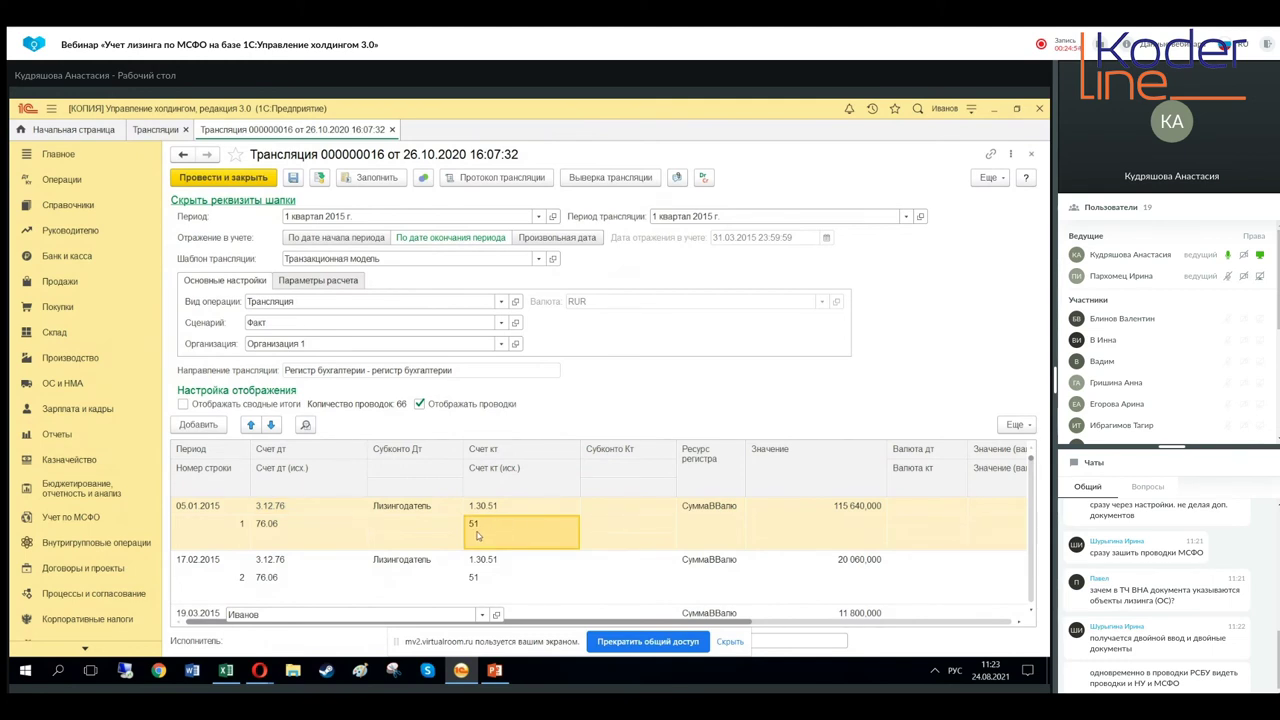
click(484, 508)
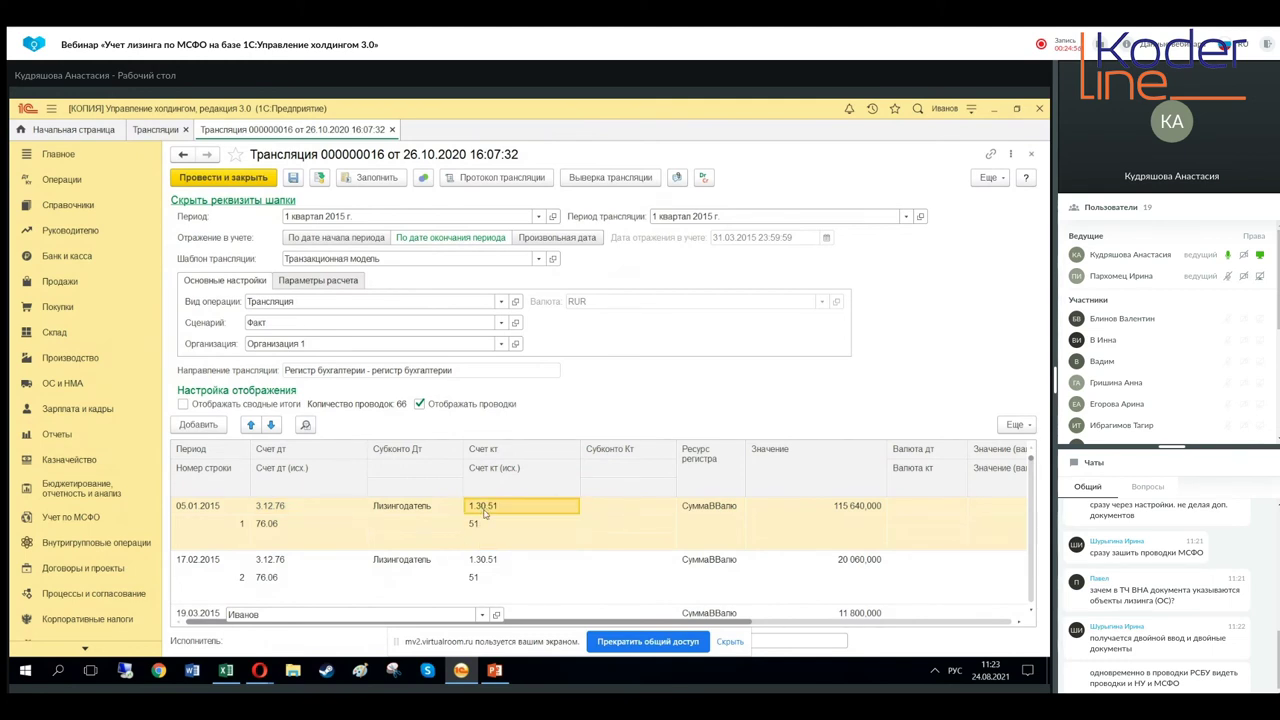
Open the Транзакционная модель translation template from the Трансляция document and bring up its account mapping settings.
click(555, 259)
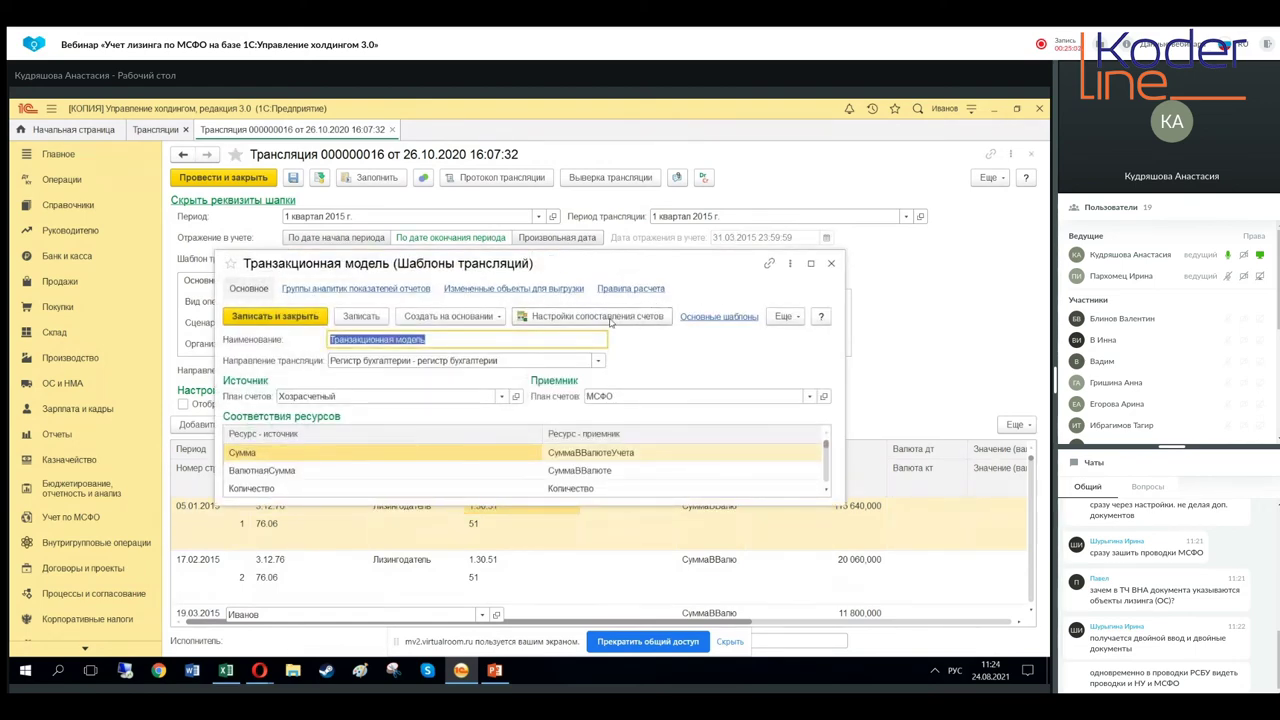
click(625, 318)
click(420, 523)
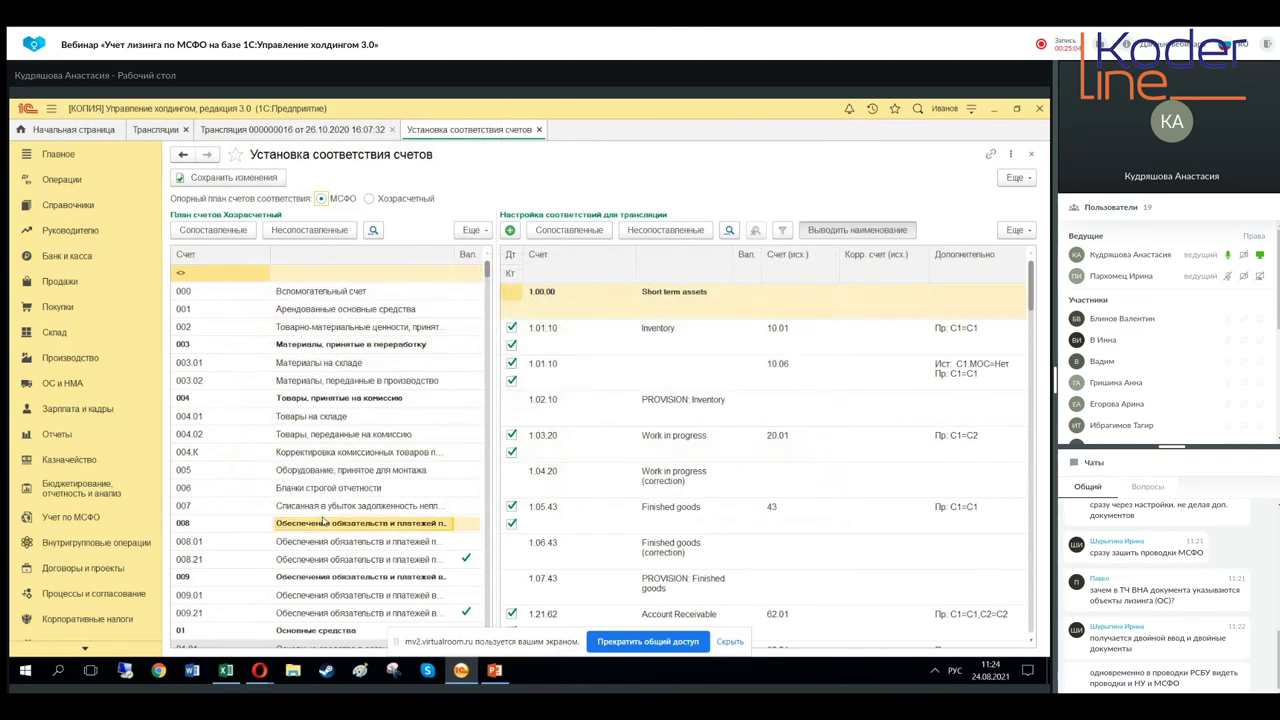
Find account 51 Расчетные счета in the Хозрасчетный chart and match it with IFRS account 1.30.51 Cash using Сопоставить счета.
scroll(377, 487, down, 15)
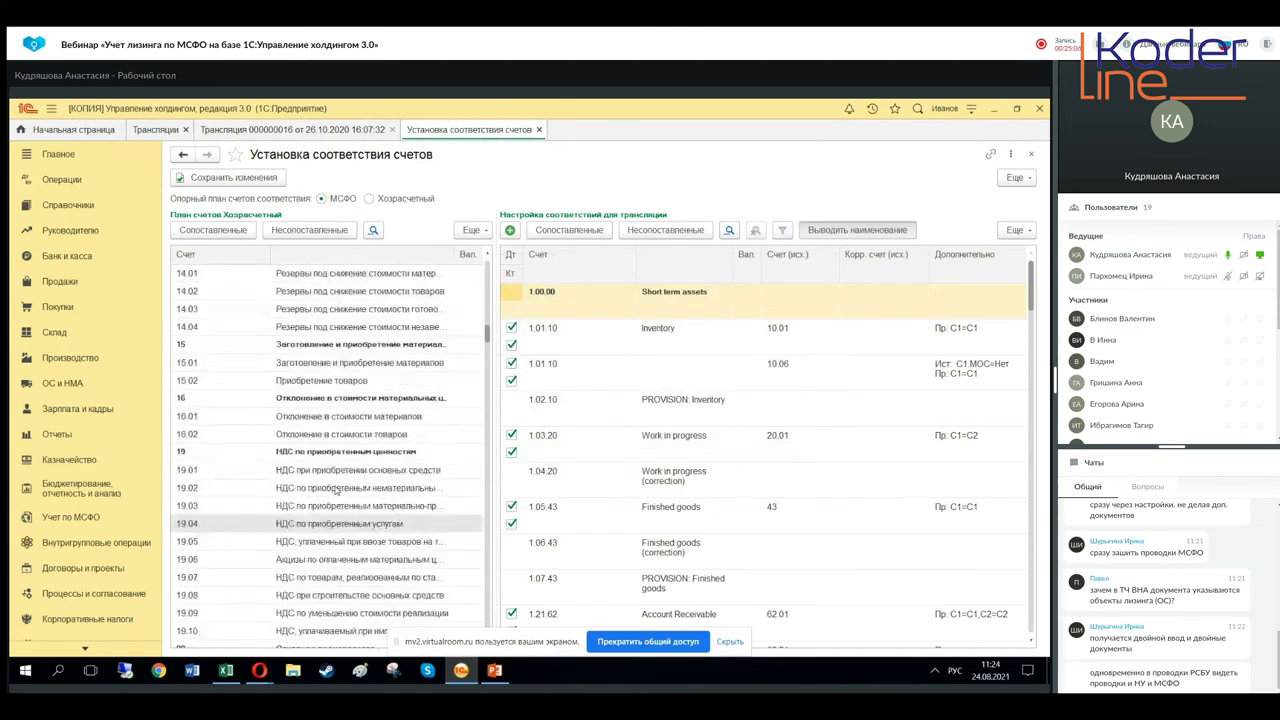
scroll(337, 488, down, 8)
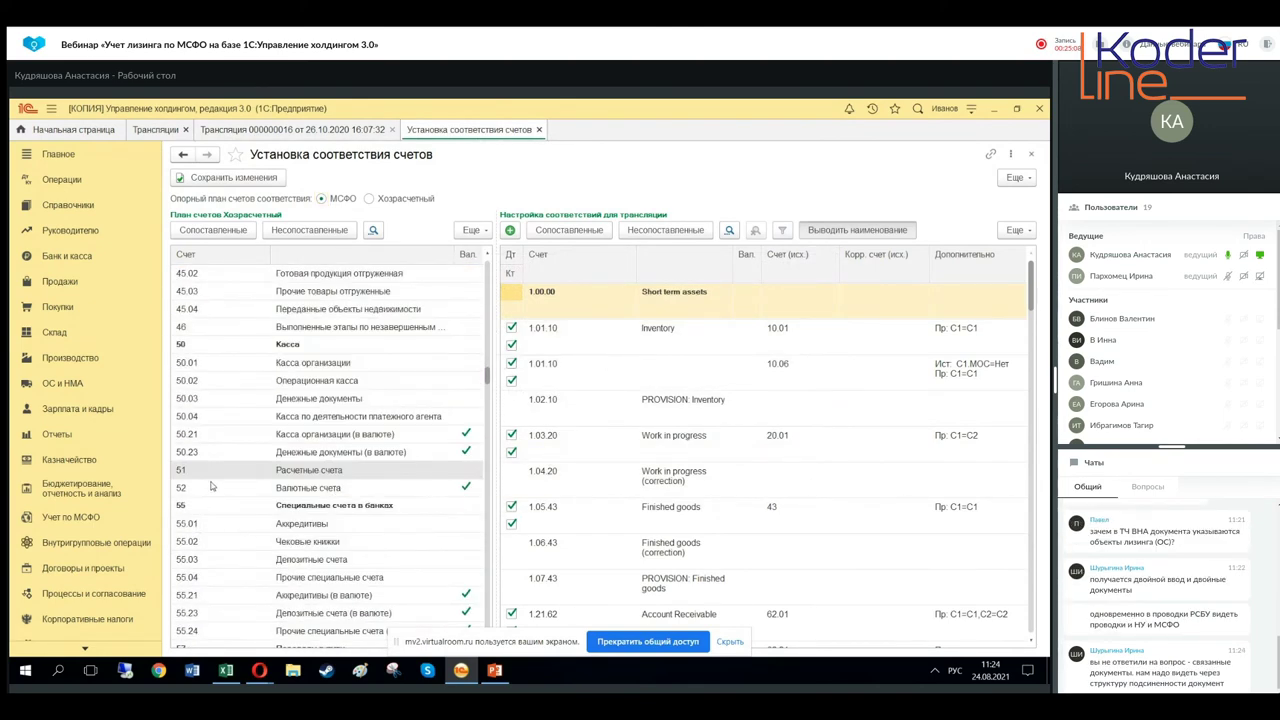
click(213, 474)
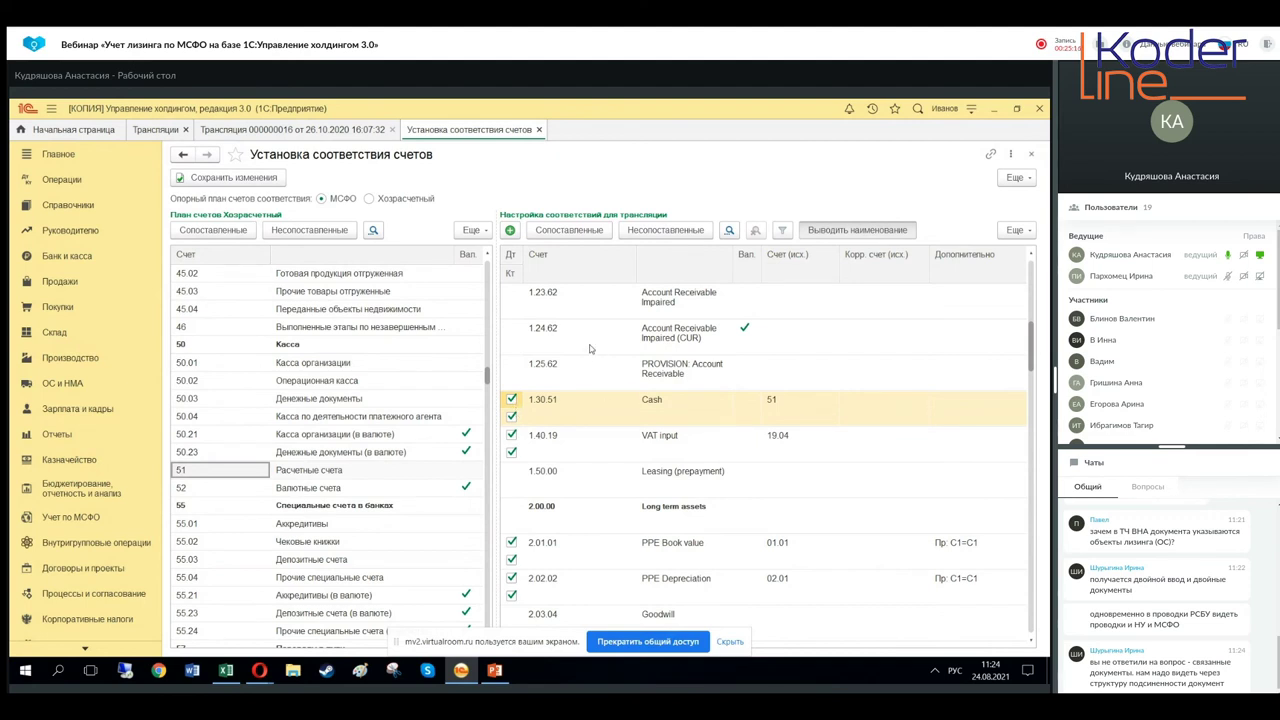
right_click(591, 411)
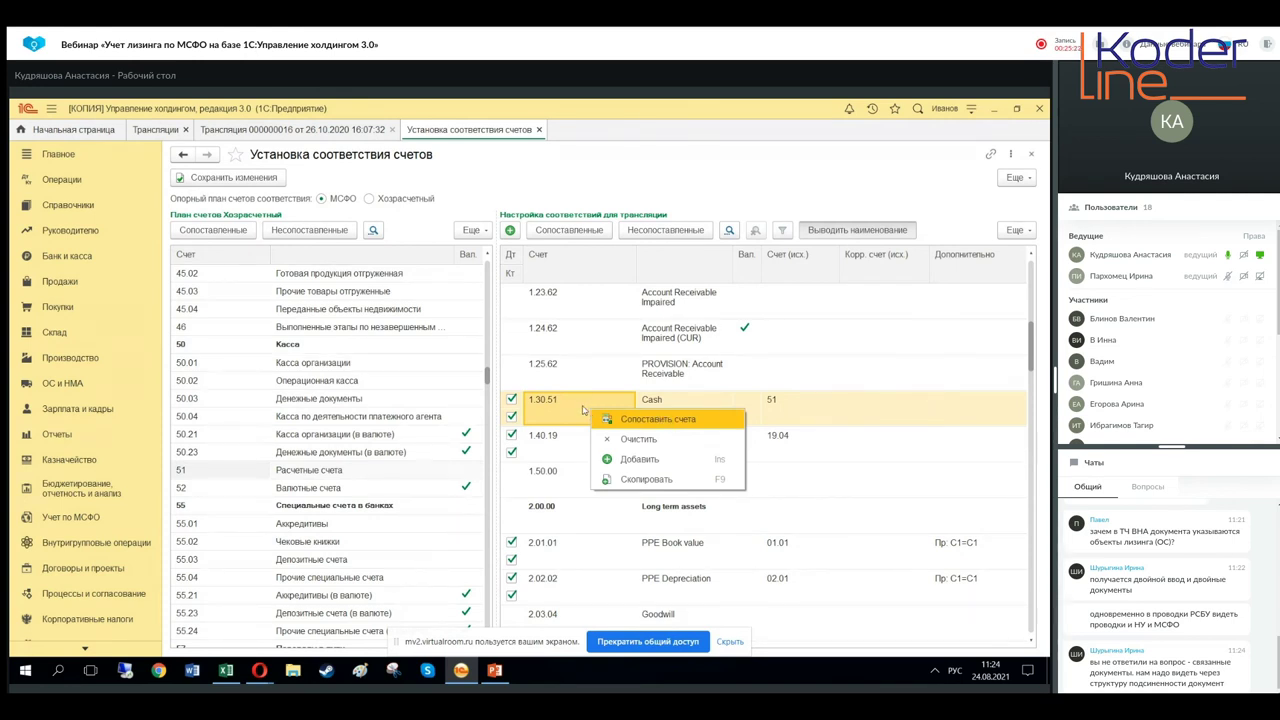
click(669, 421)
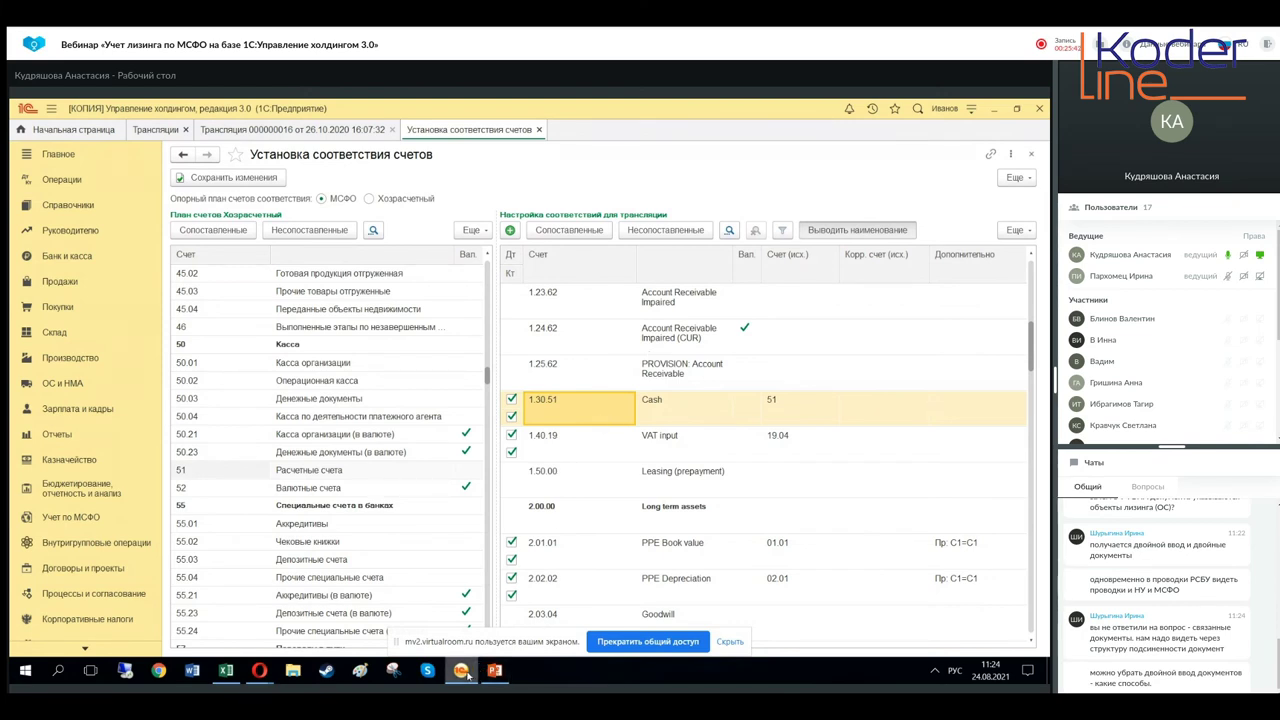
Switch to the webinar room in Opera and read the questions about double document entry and lease objects in the Общий chat.
mouse_move(465, 674)
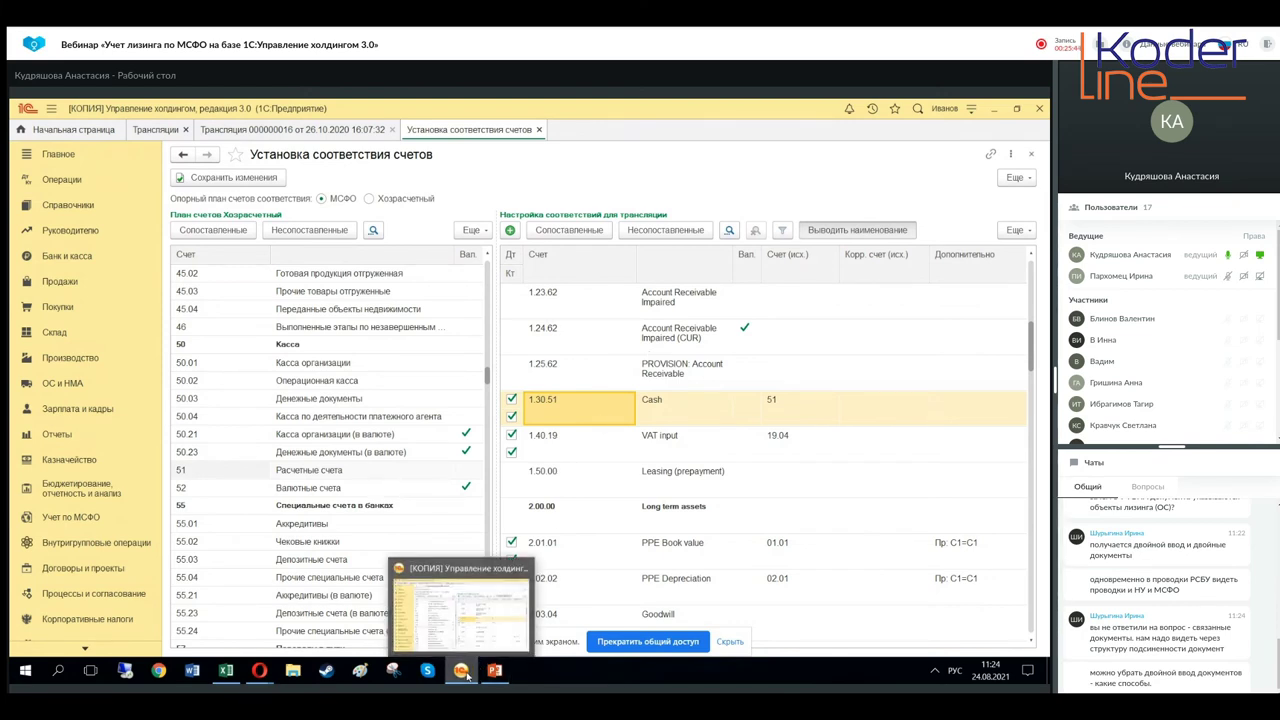
mouse_move(259, 672)
click(221, 620)
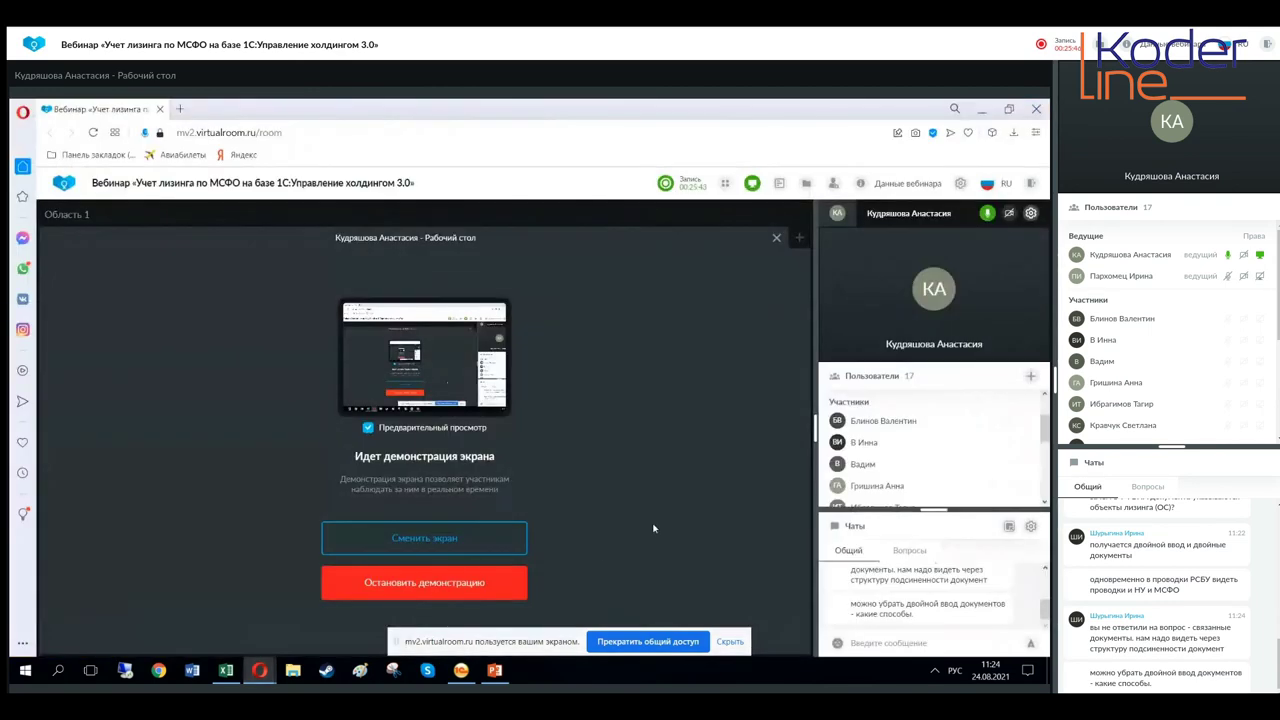
click(1045, 626)
click(1045, 626)
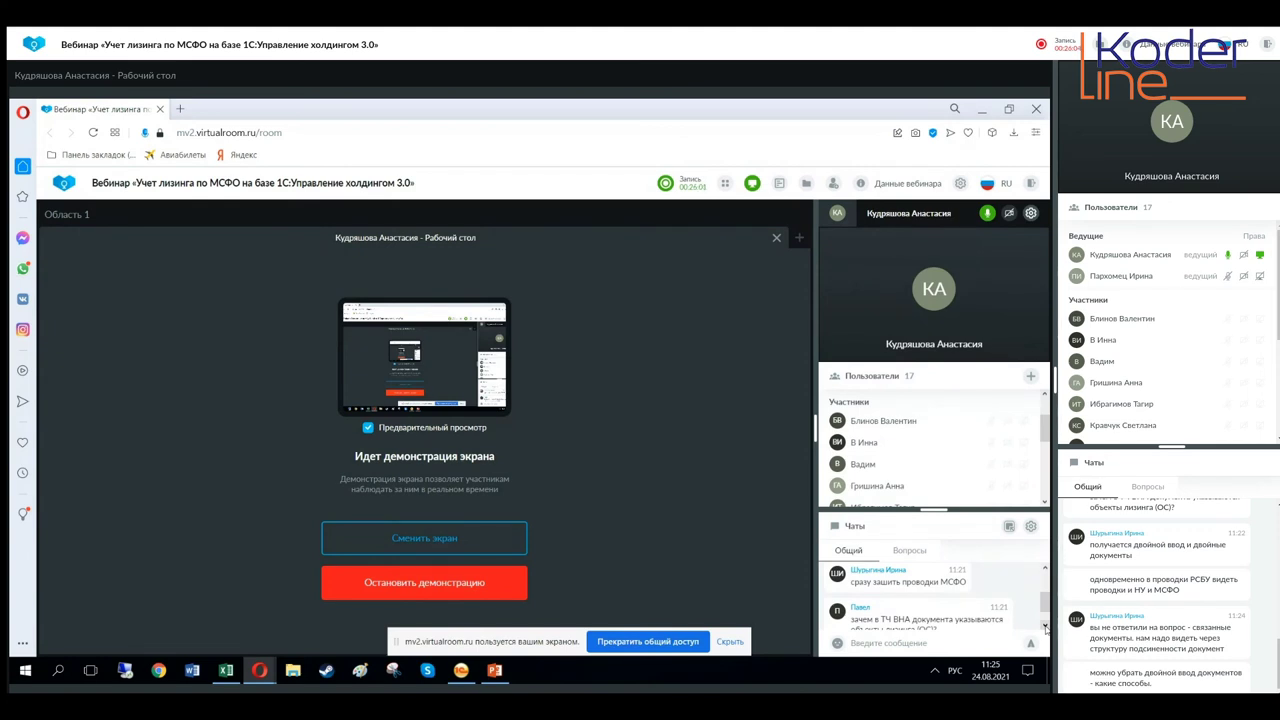
click(1045, 626)
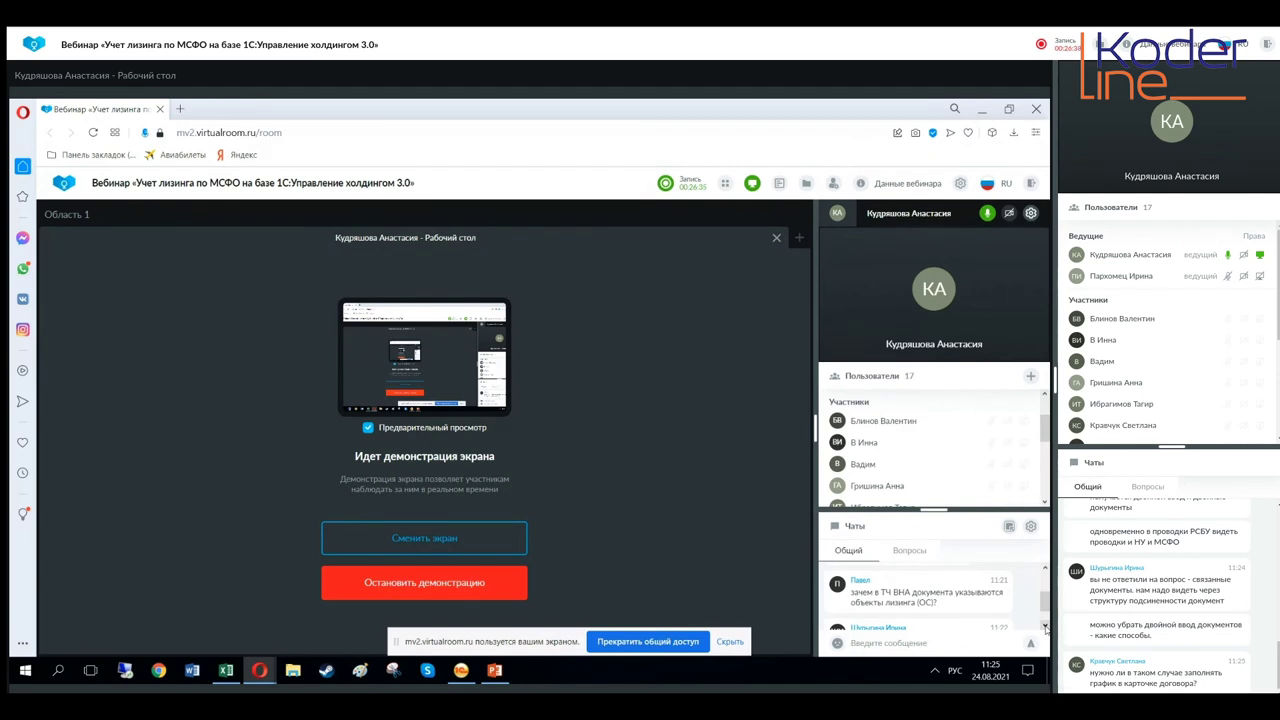
click(1045, 627)
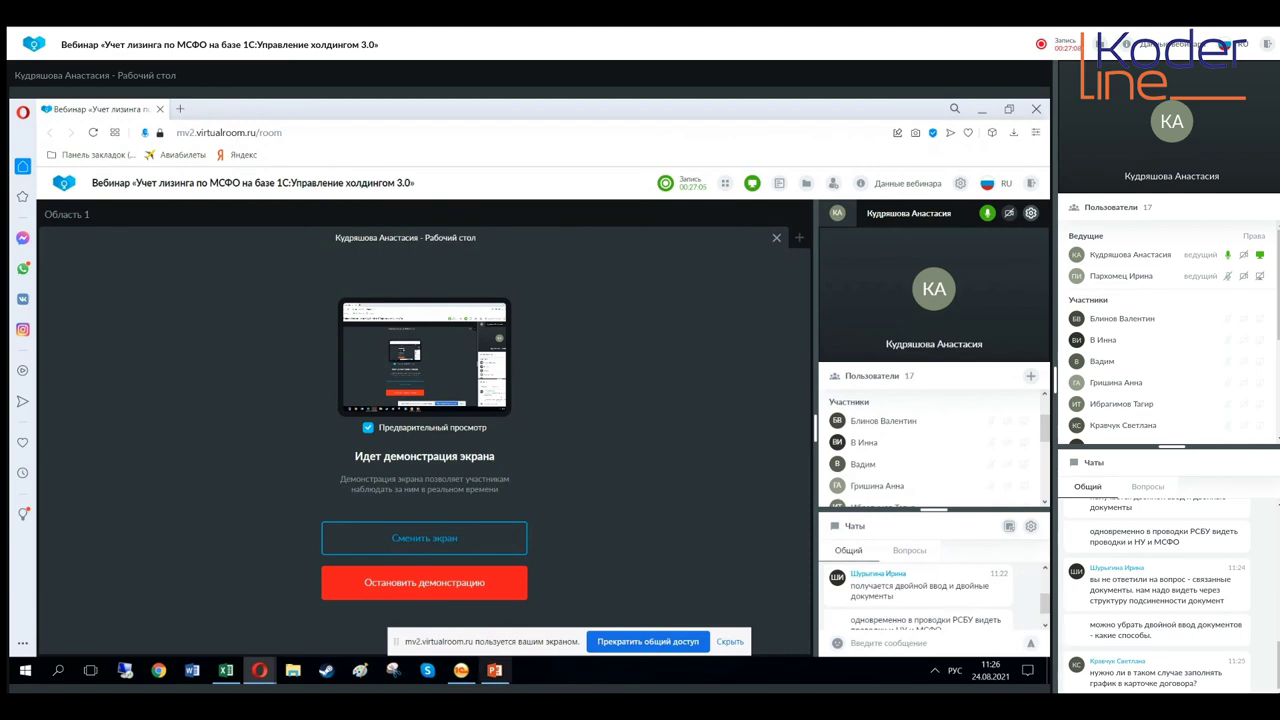
Switch back to 1C:Управление холдингом and open the Документы по финансовым инструментам list from the IFRS accounting section.
click(461, 670)
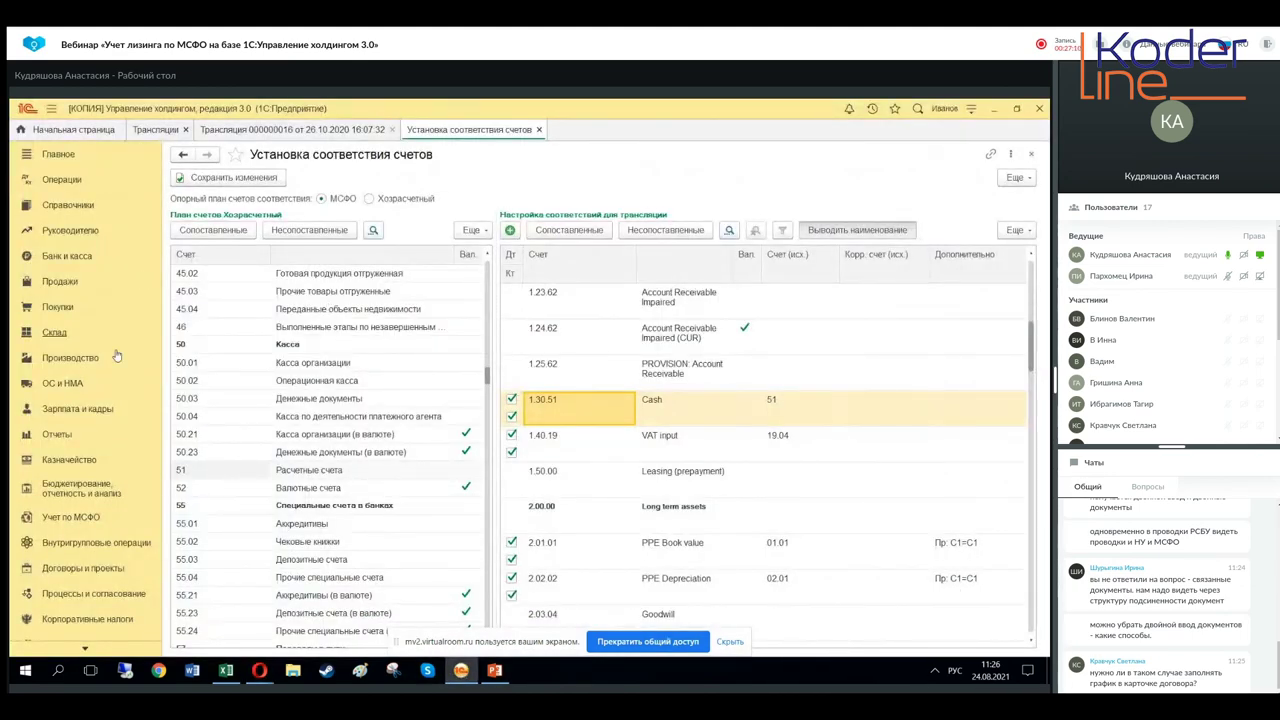
click(70, 517)
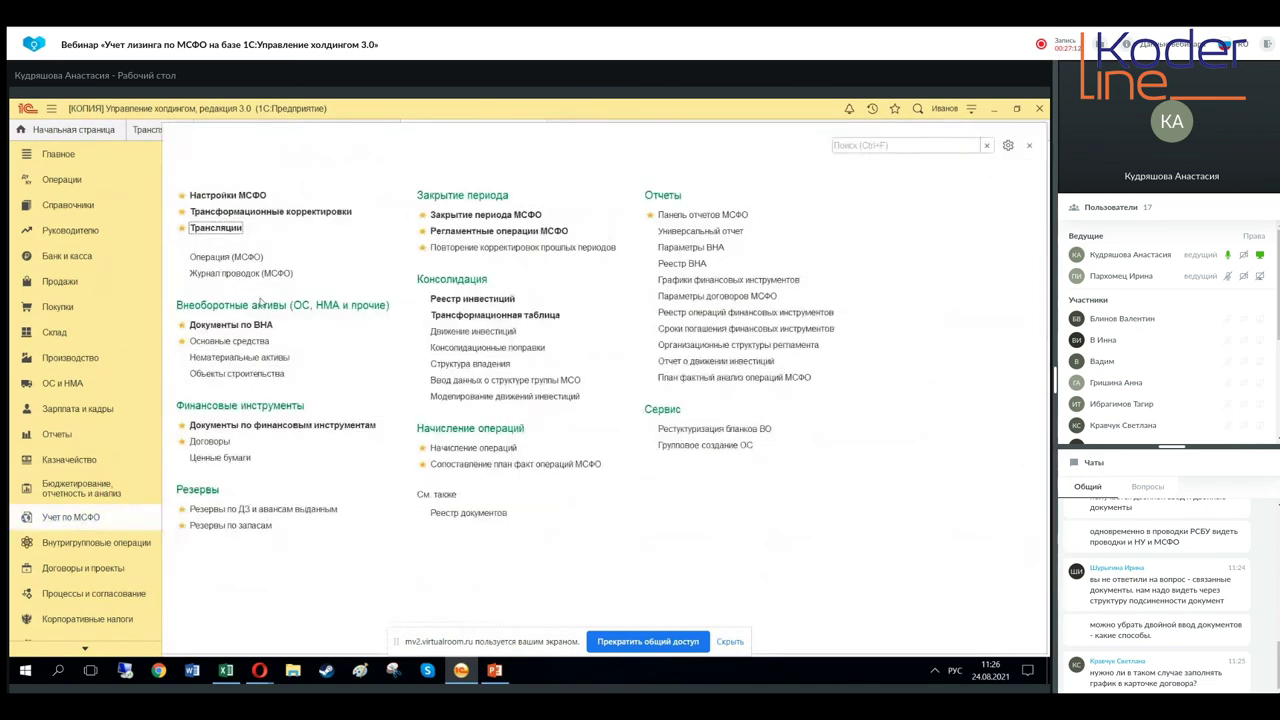
click(230, 425)
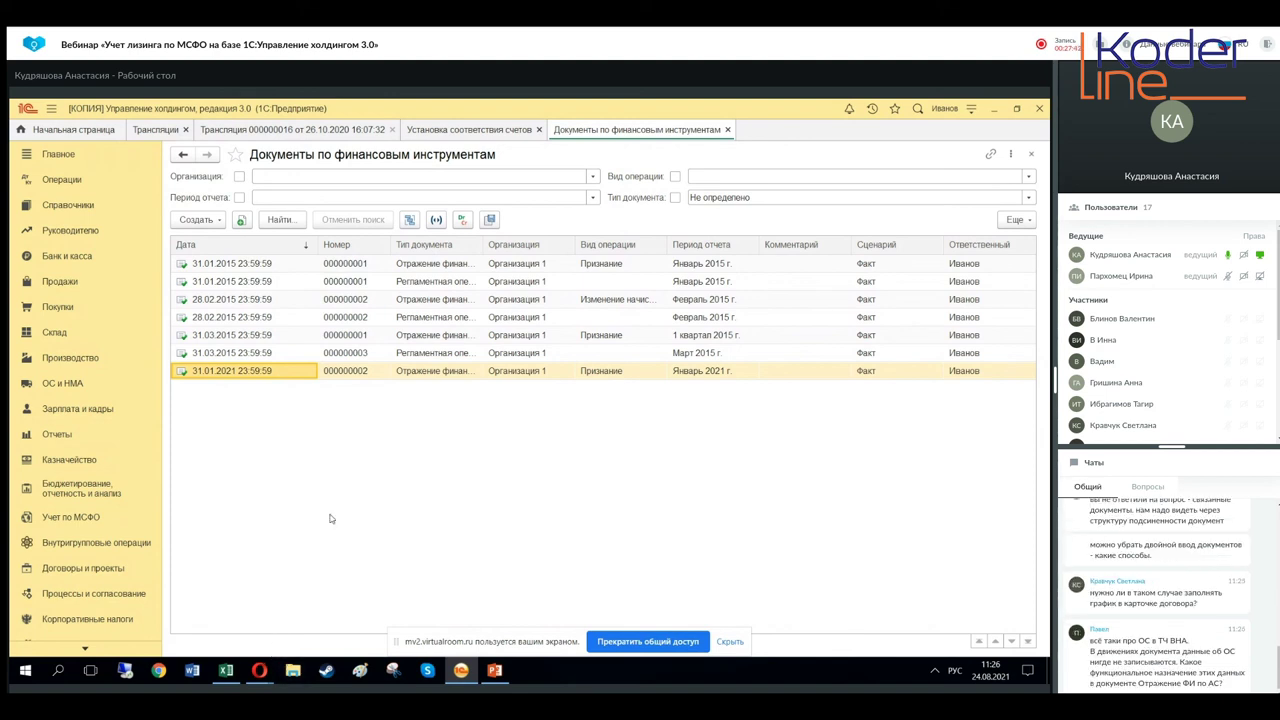
Return to the webinar room in Opera and read the newest participants' questions about account mapping and planning registers.
mouse_move(259, 670)
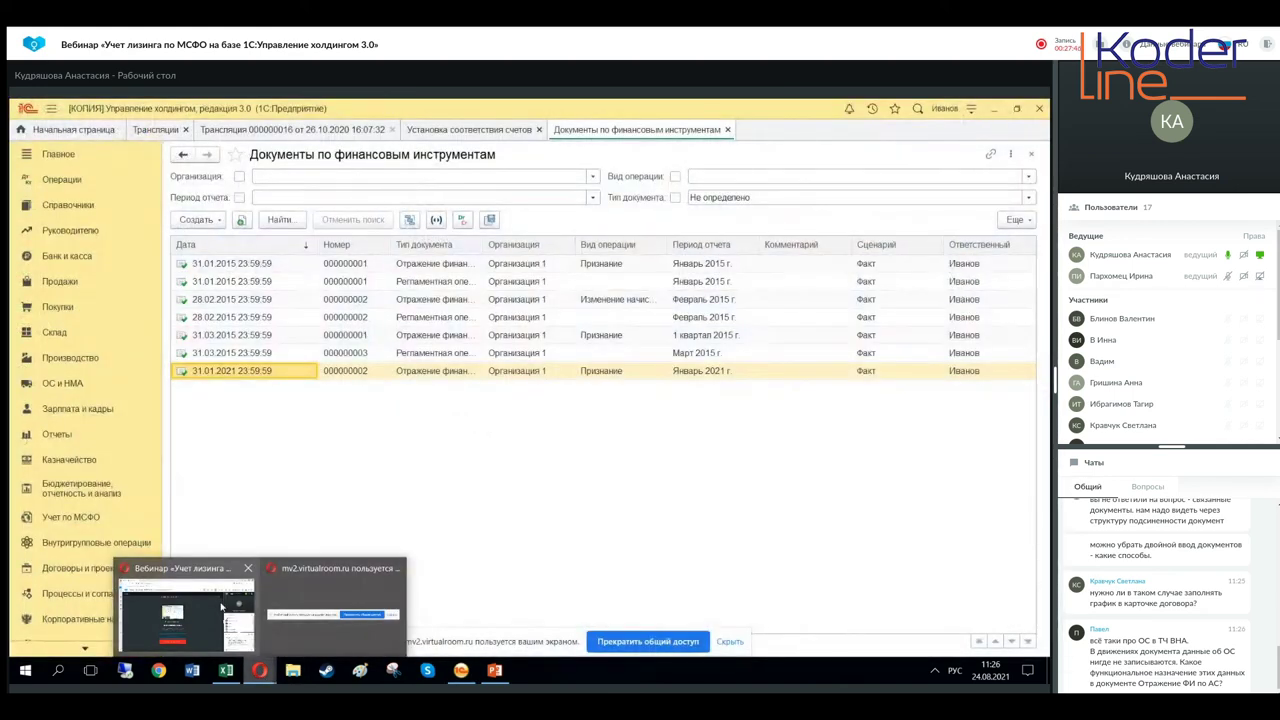
click(222, 606)
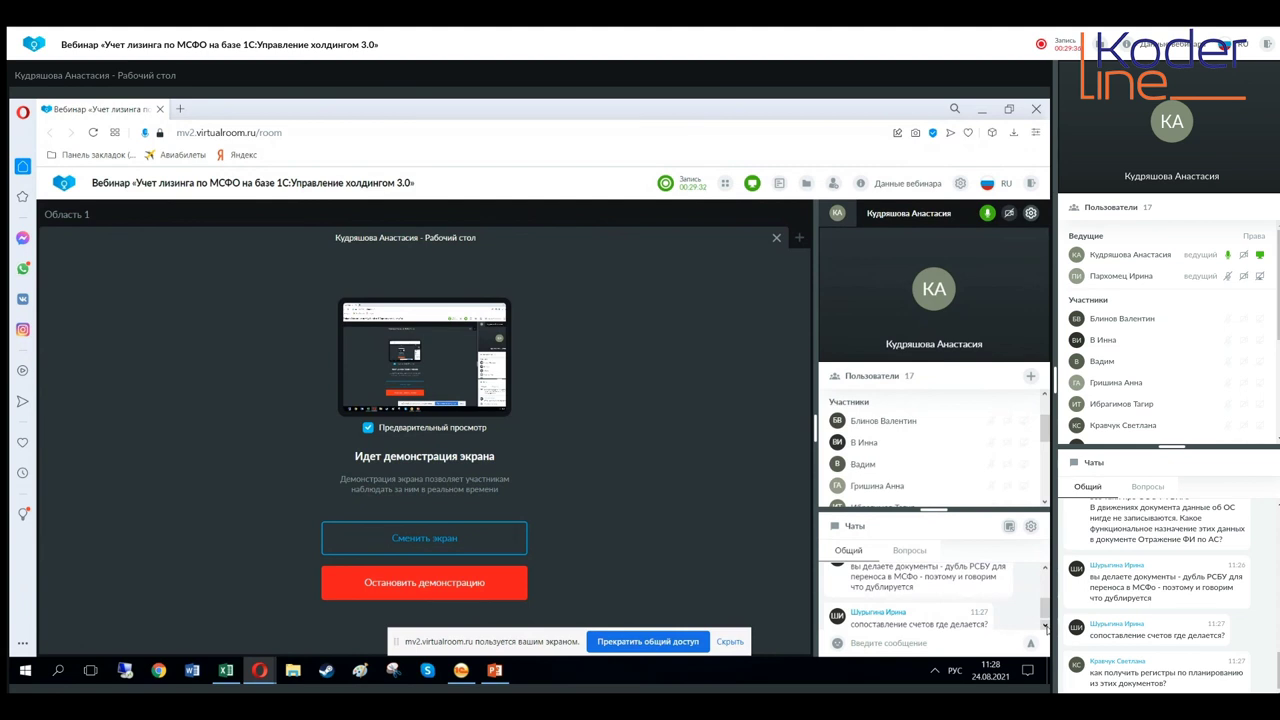
click(1046, 627)
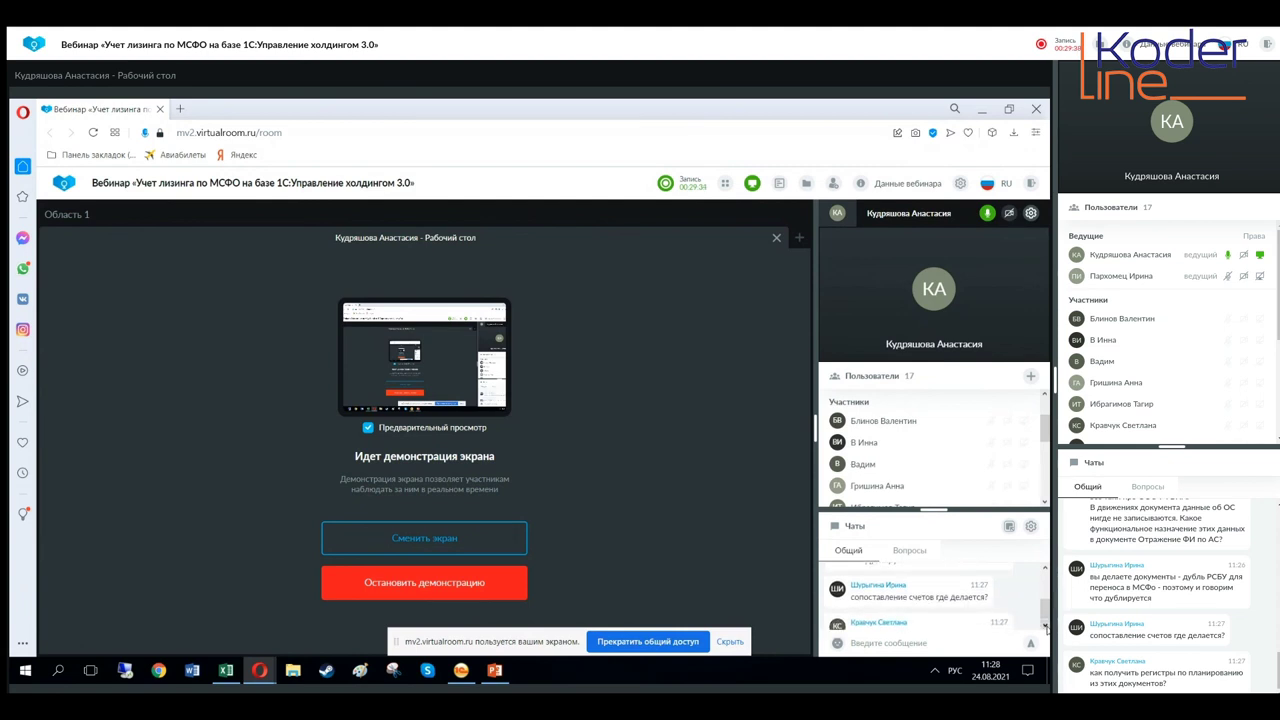